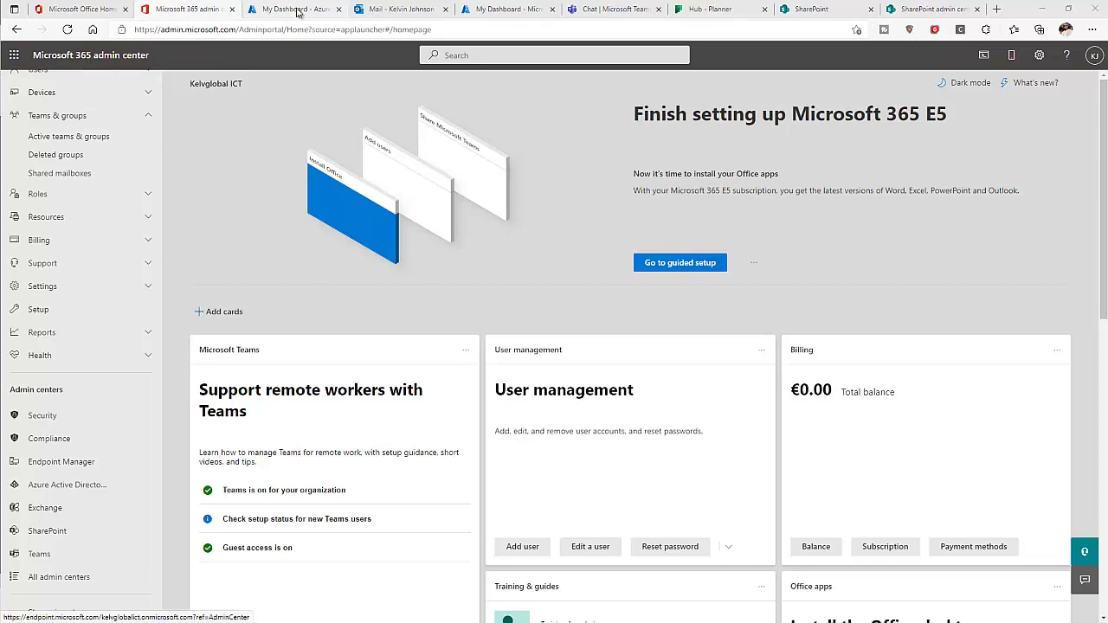
Check the open Azure AD, Outlook, Endpoint Manager, Teams, Planner and SharePoint tabs, then return to the admin center.
click(297, 9)
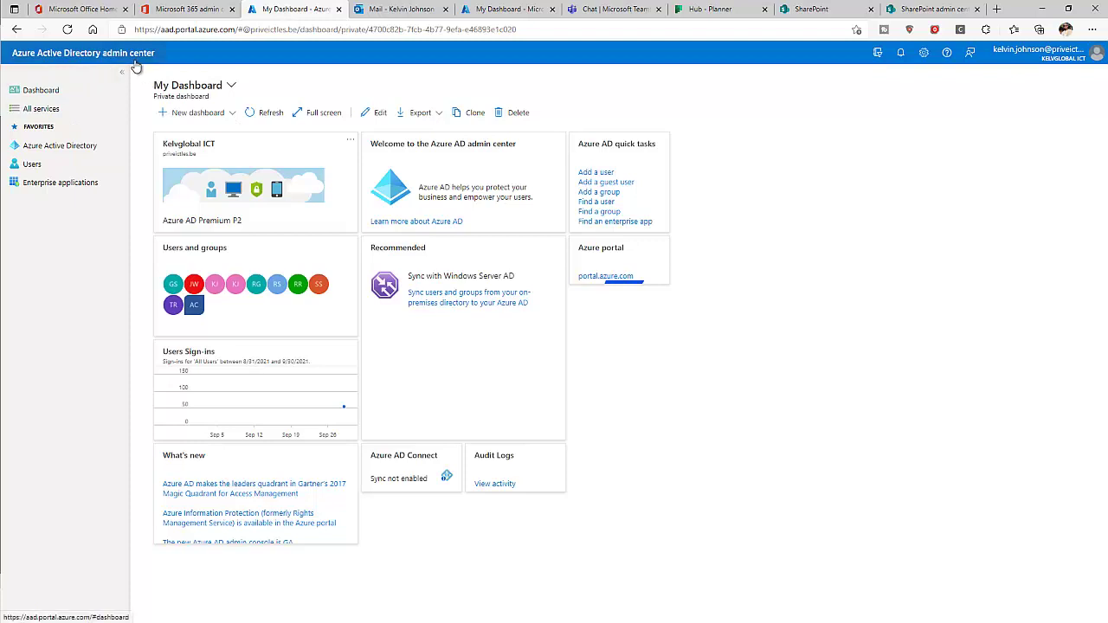
click(395, 10)
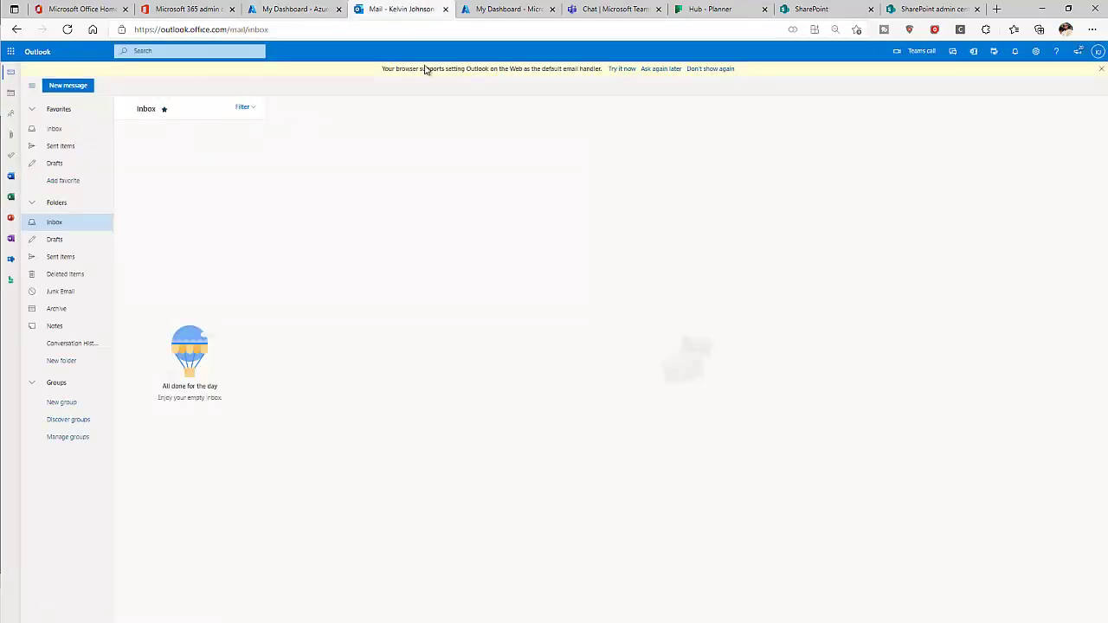
click(494, 11)
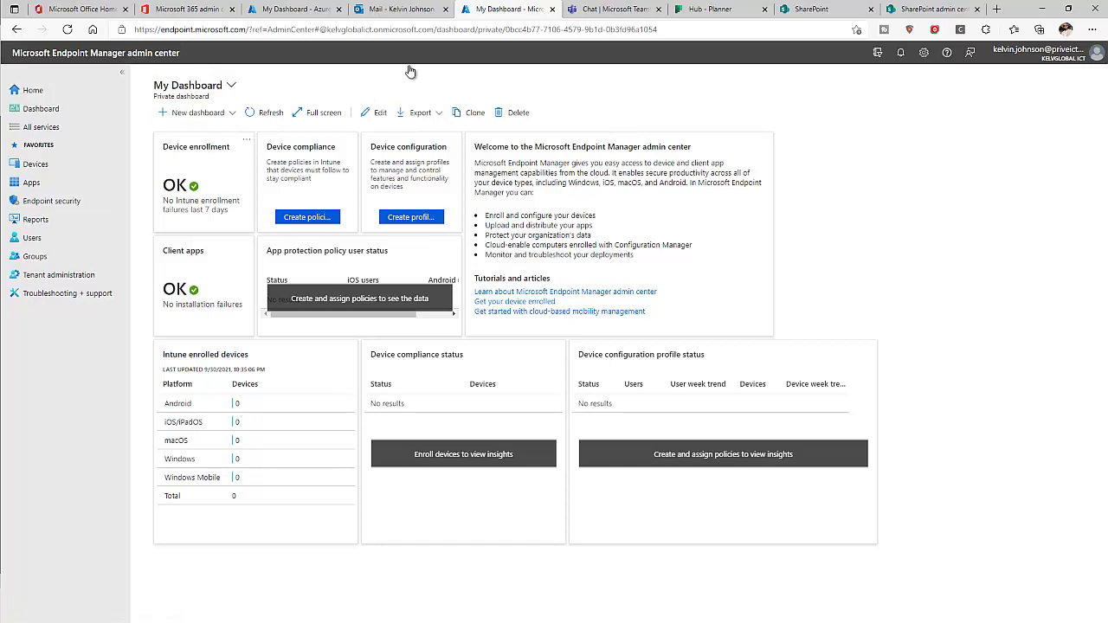
click(606, 11)
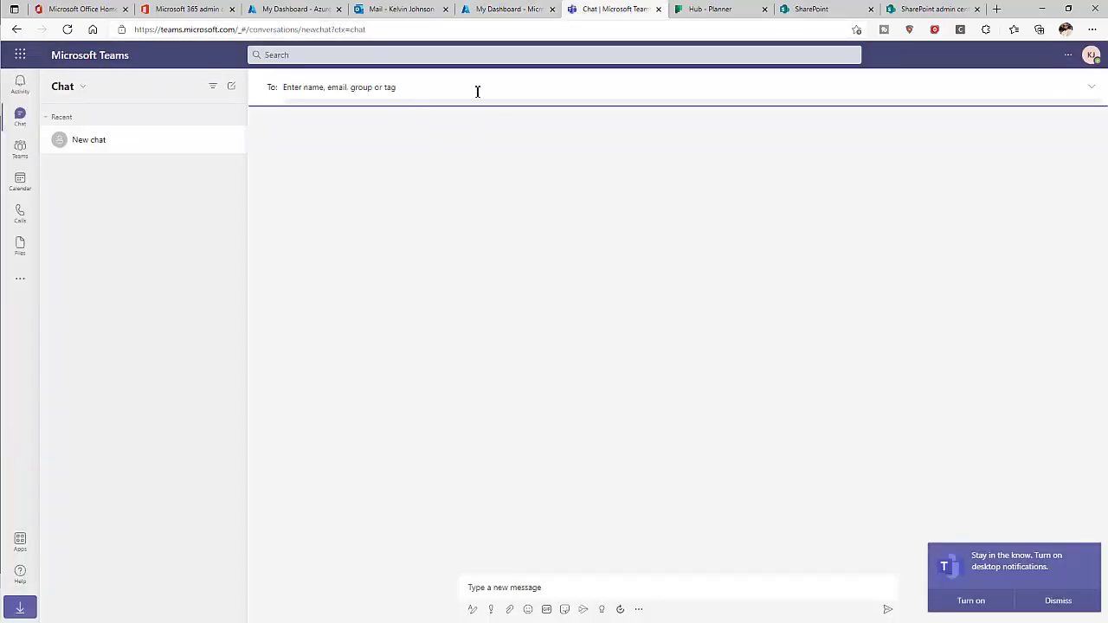
click(719, 10)
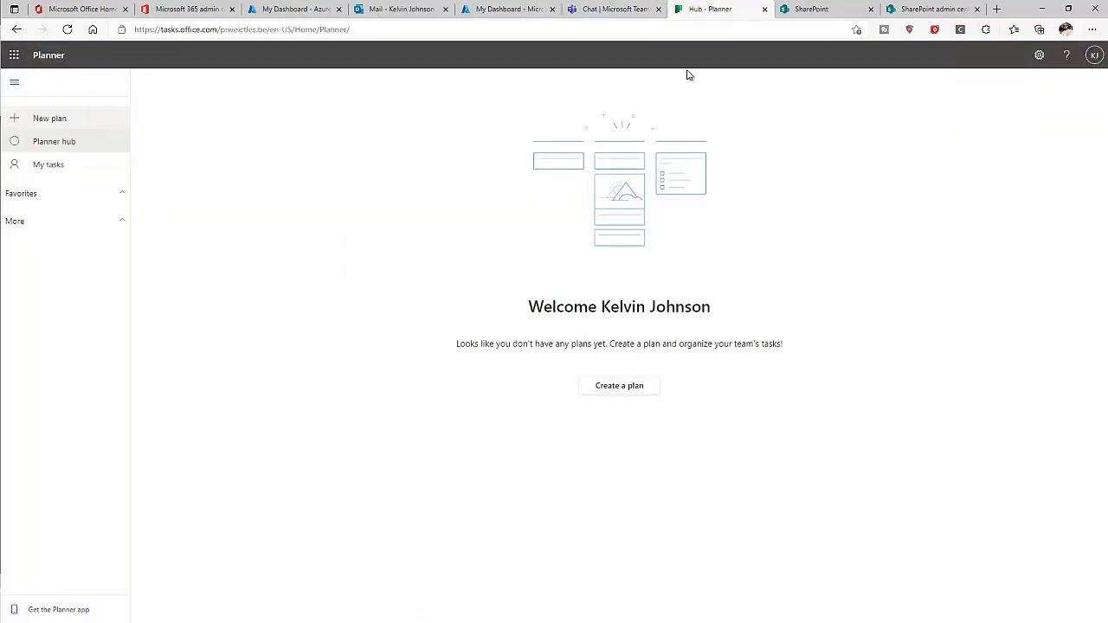
click(814, 11)
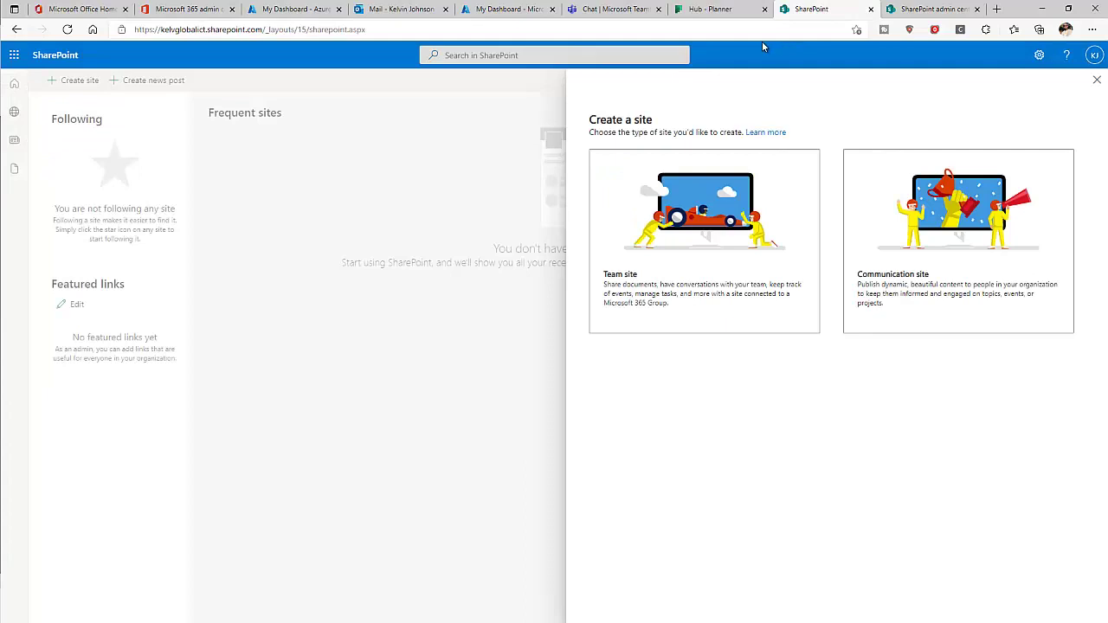
click(344, 152)
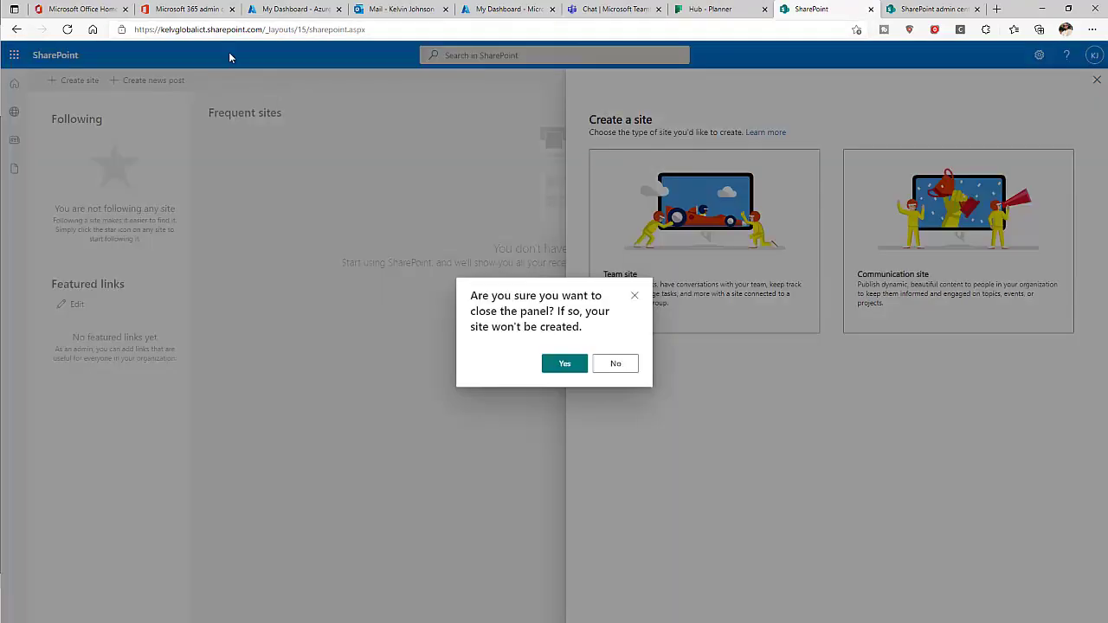
click(197, 11)
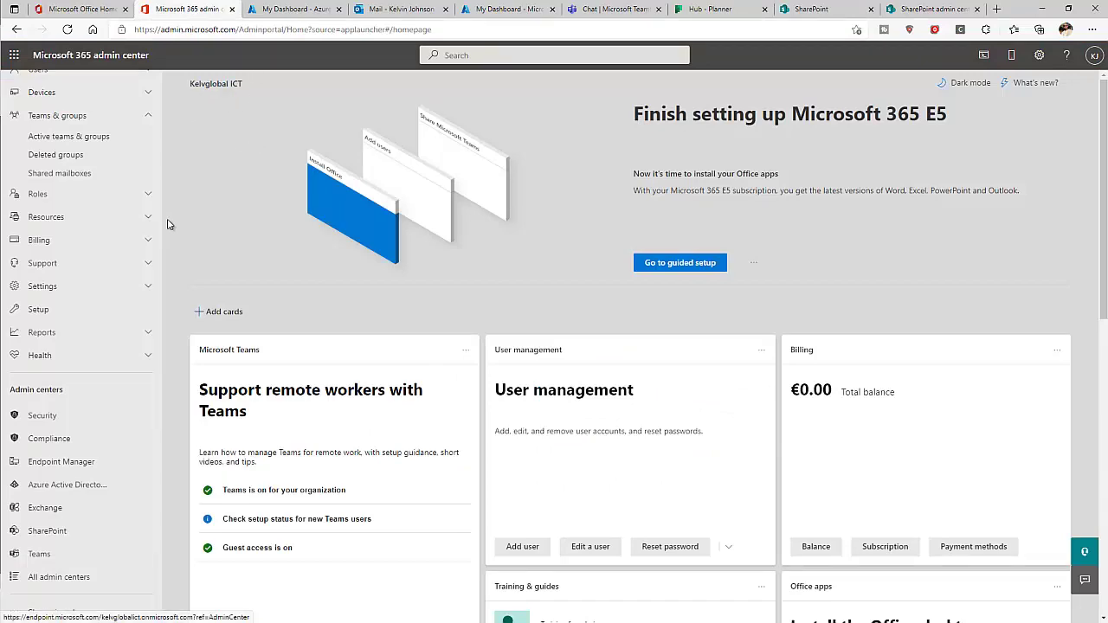
Show the Active teams and groups list, which holds only All Company.
scroll(148, 212, up, 2)
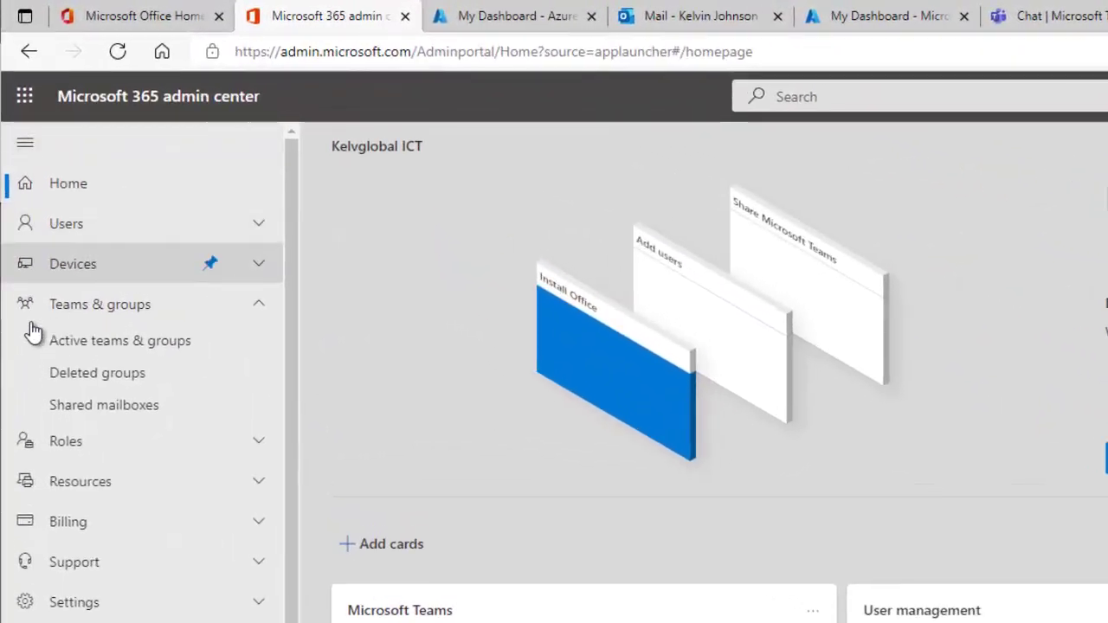
click(129, 304)
click(123, 309)
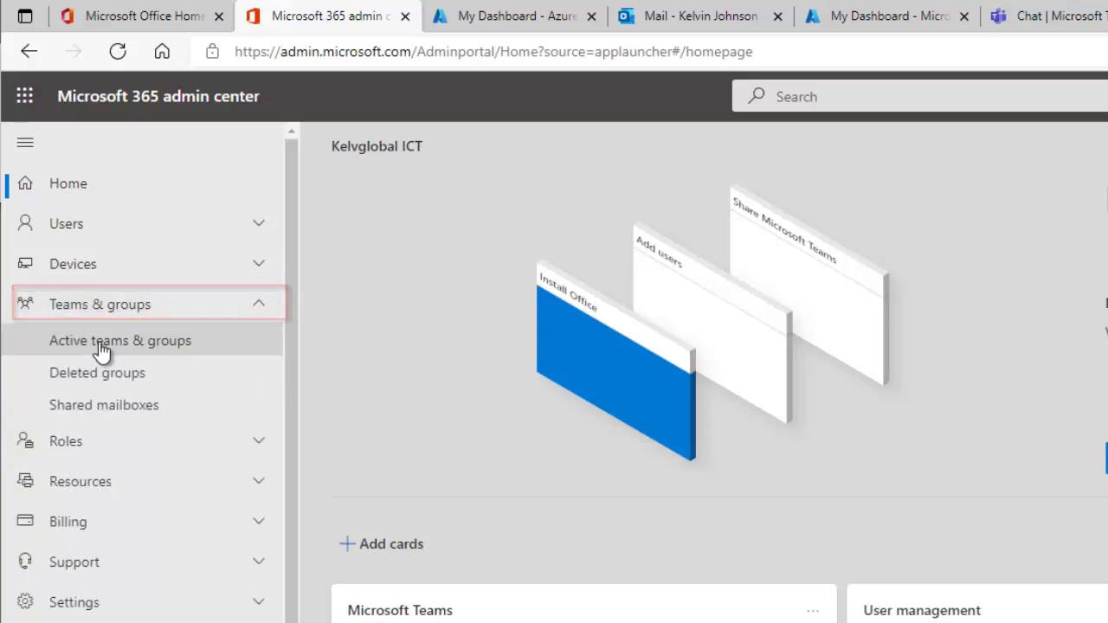
click(104, 346)
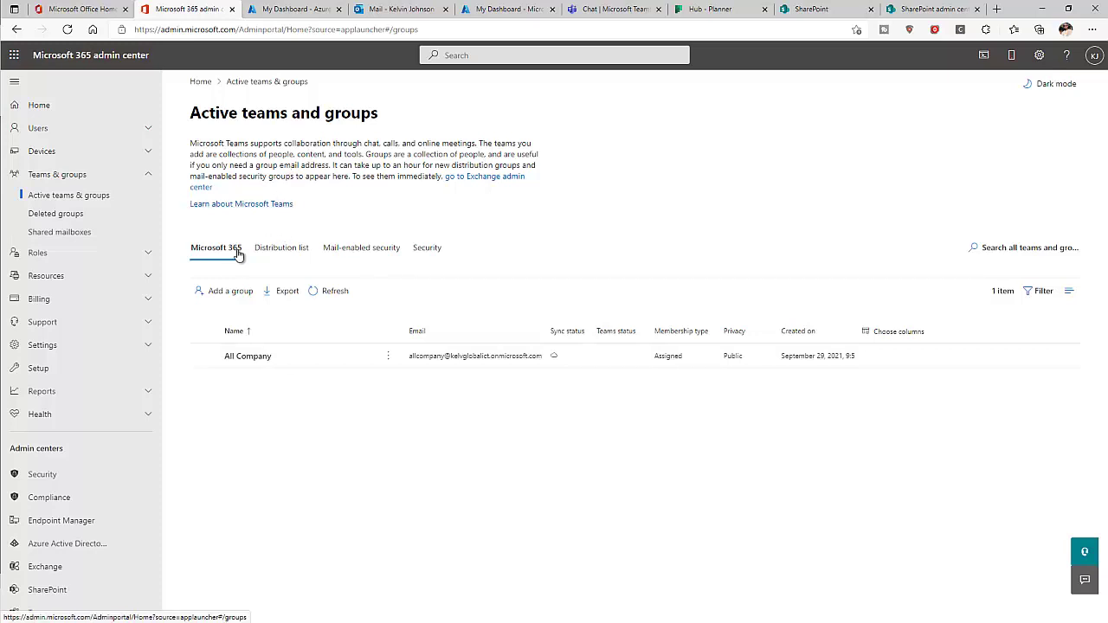
Start Add a group, keeping Microsoft 365 (recommended) as the group type.
click(232, 295)
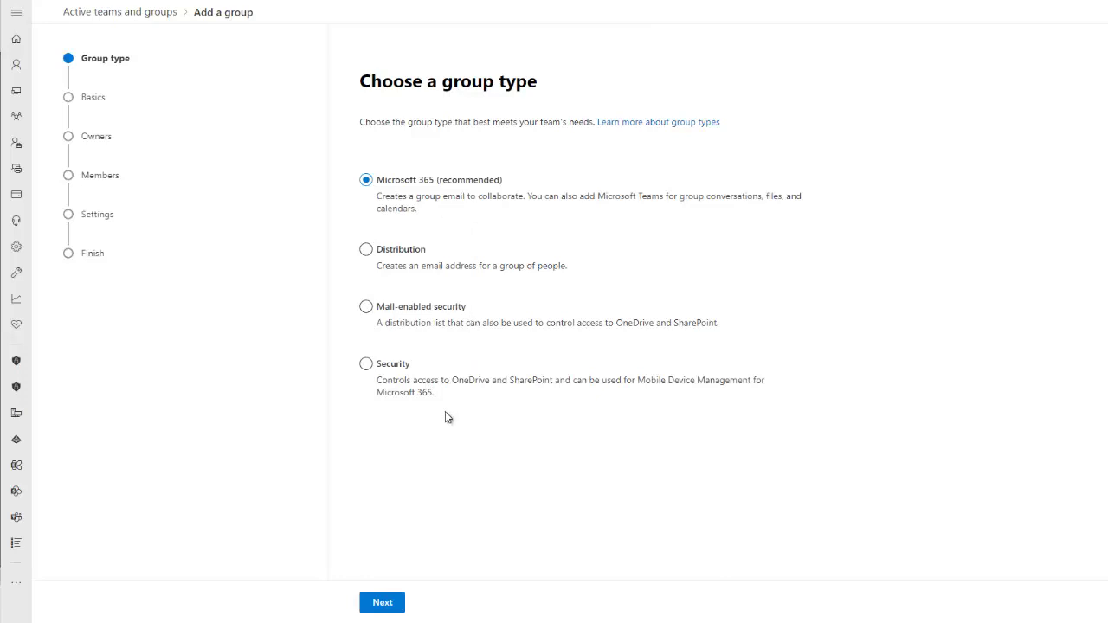
Name the group IT Helpdesk with description 'Only IT helpdesk Members', then continue to owners.
click(384, 601)
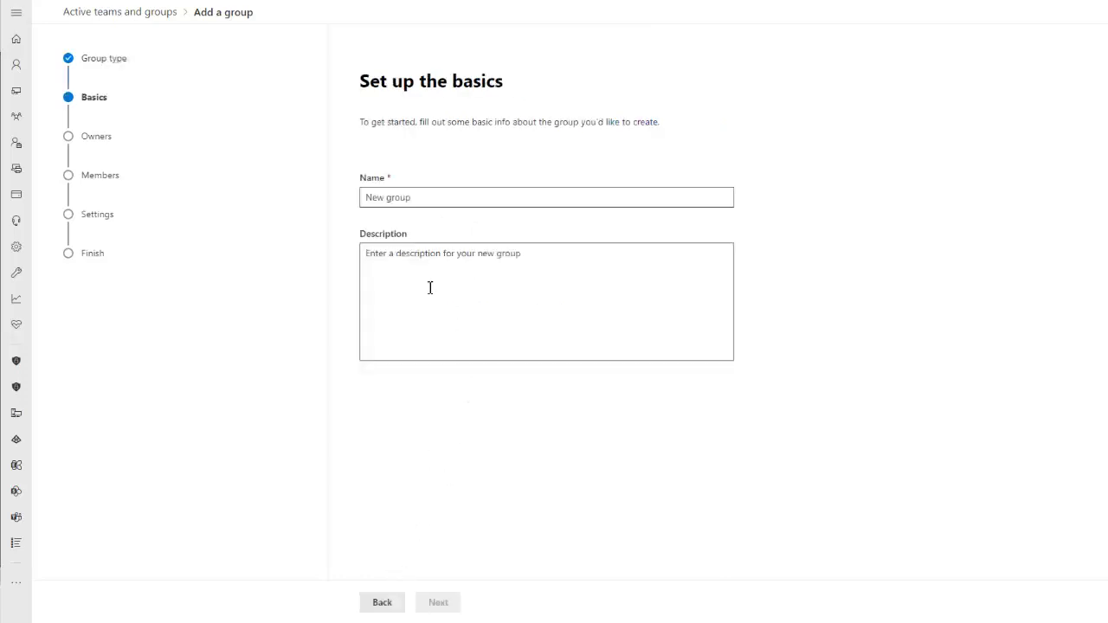
click(441, 202)
text(IT Helpdesk)
click(474, 297)
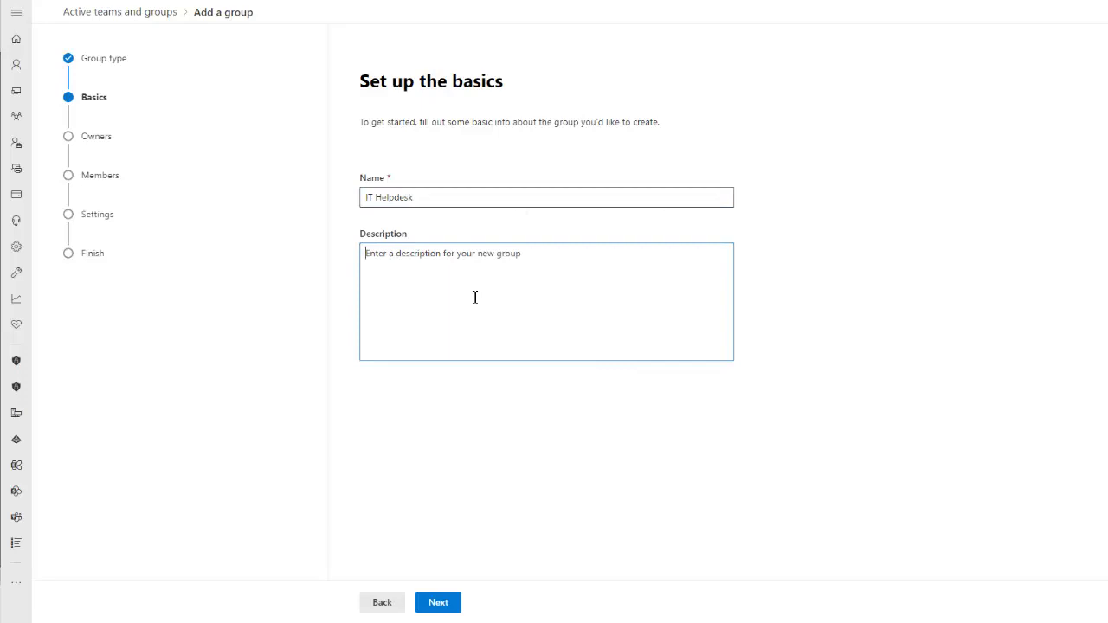
text(ON)
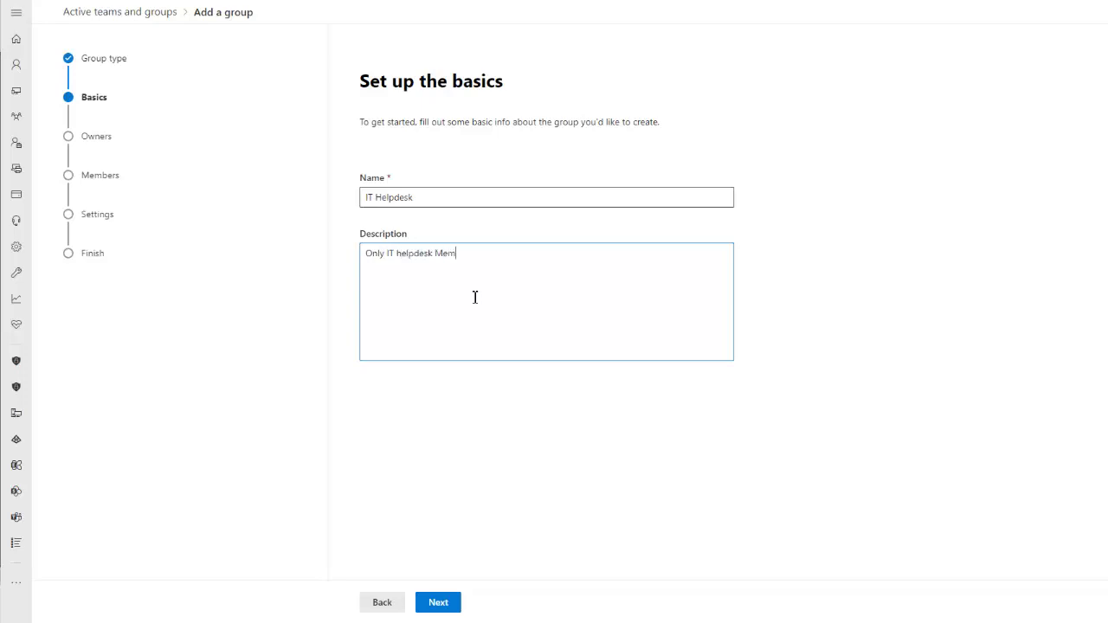
text(ly IT helpdesk Members)
click(438, 603)
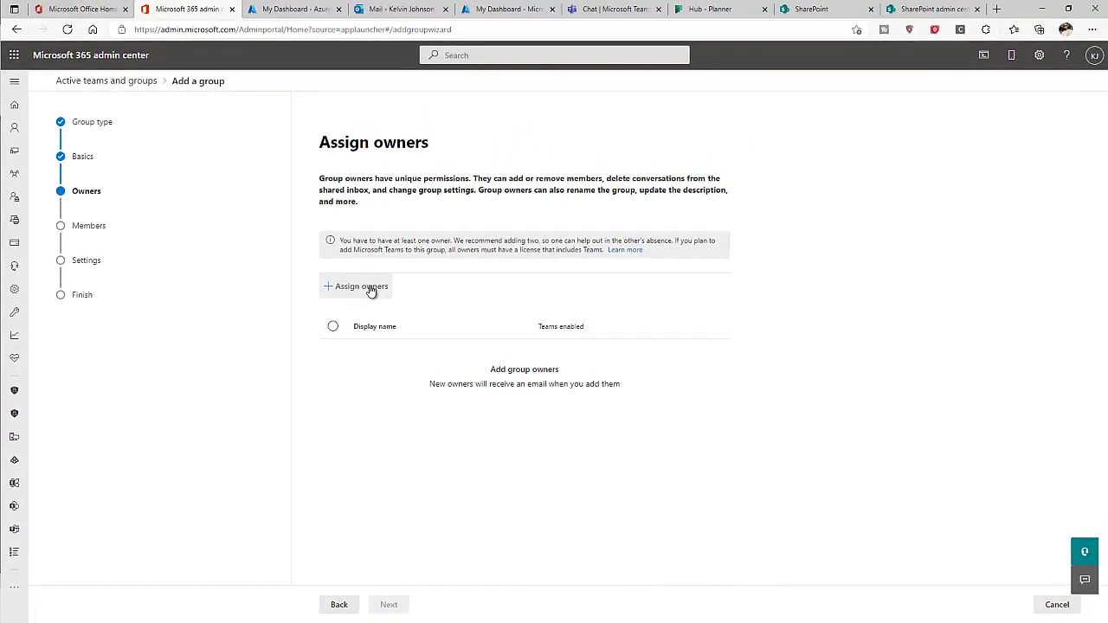
Make the second admin account the group's owner.
click(371, 288)
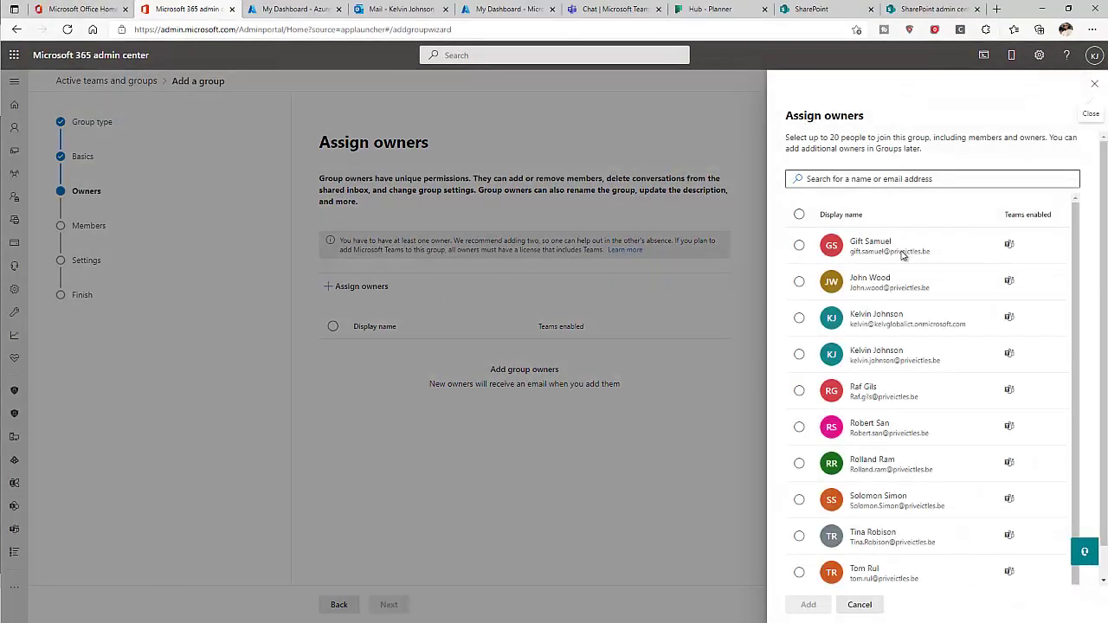
click(918, 357)
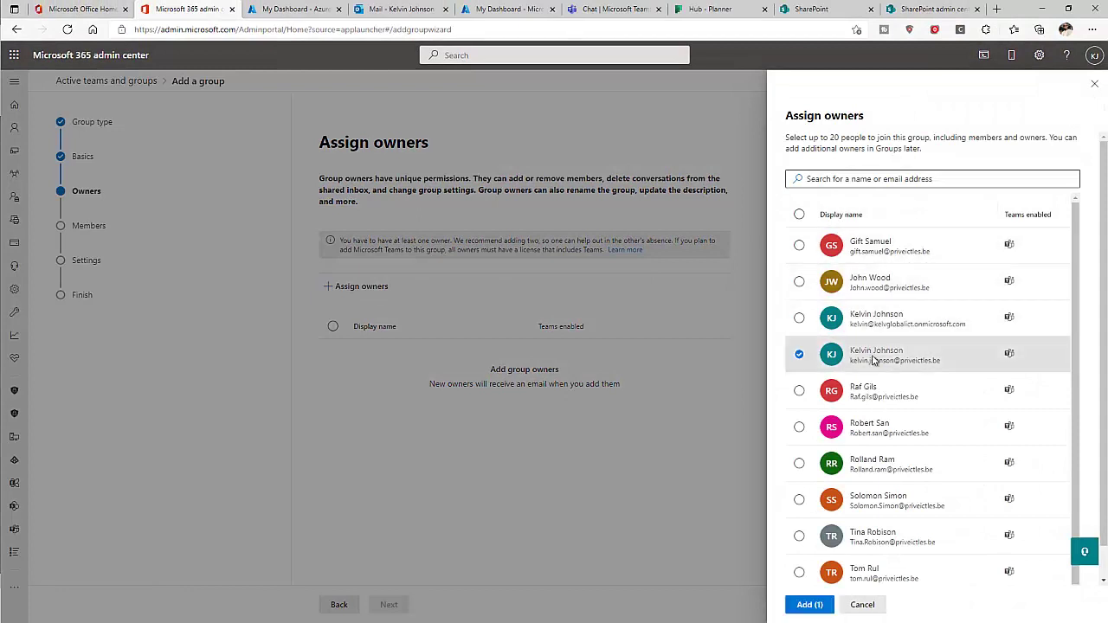
click(808, 604)
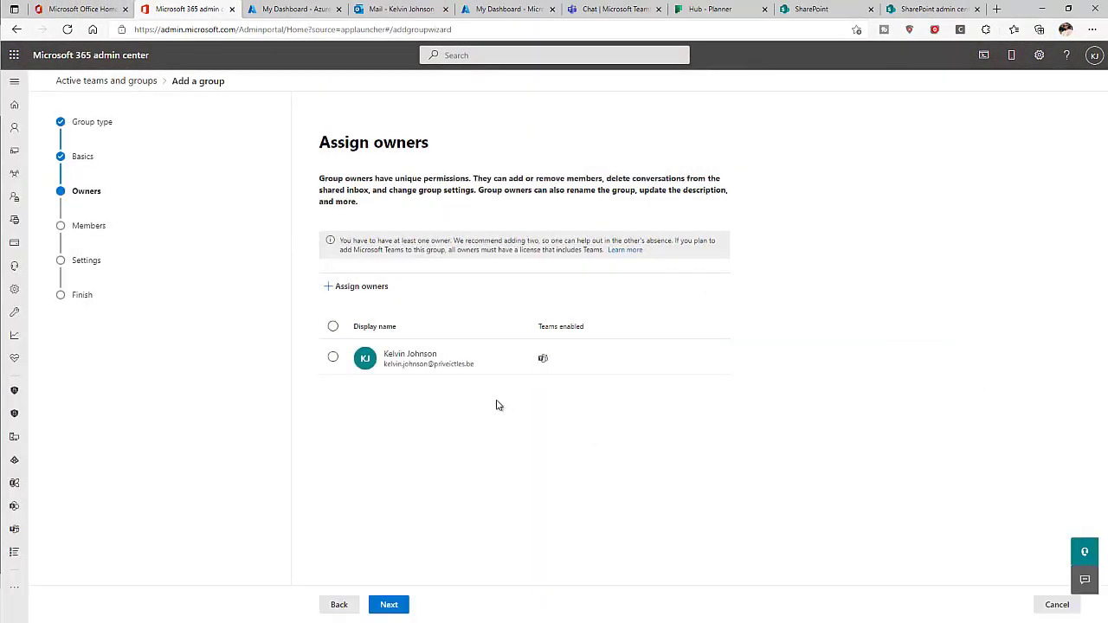
click(389, 605)
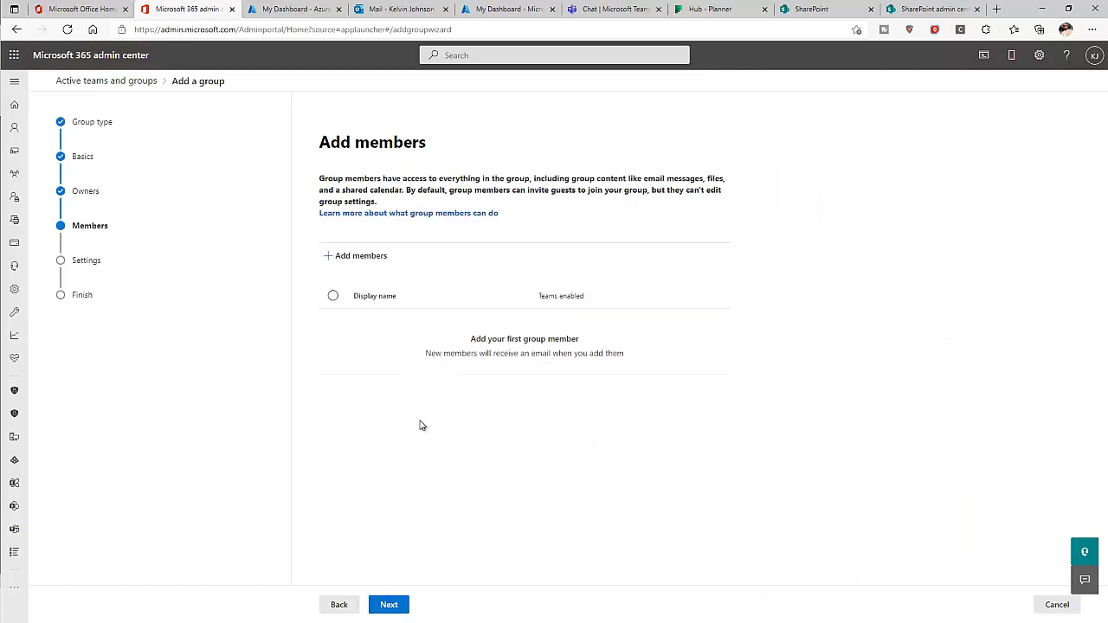
Add two people as group members and advance to the settings step.
click(353, 259)
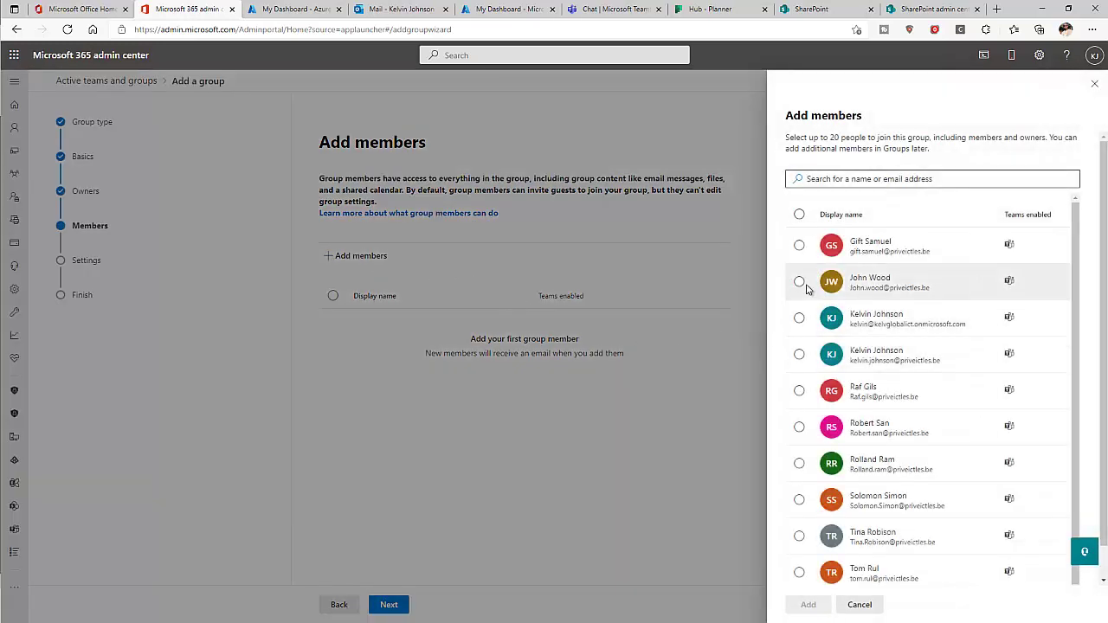
click(799, 281)
click(799, 464)
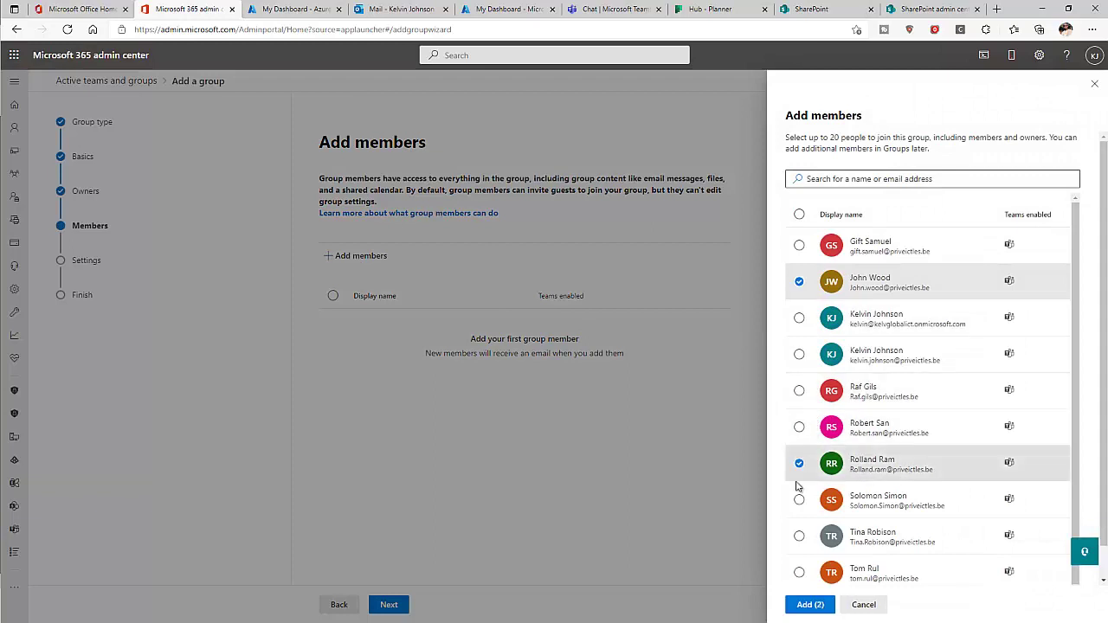
click(811, 606)
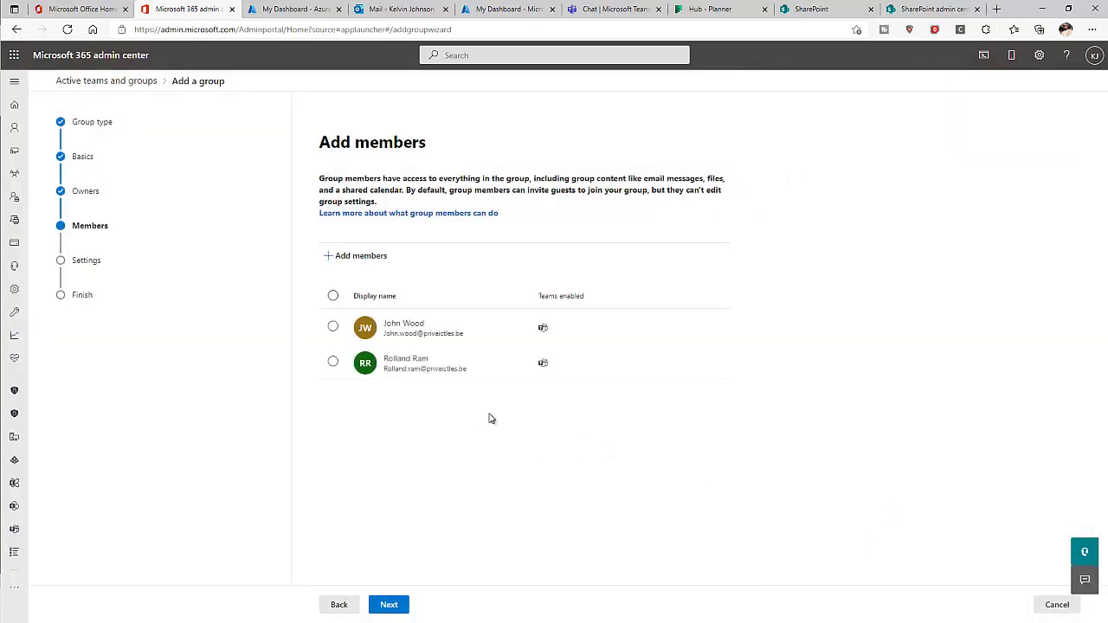
click(399, 606)
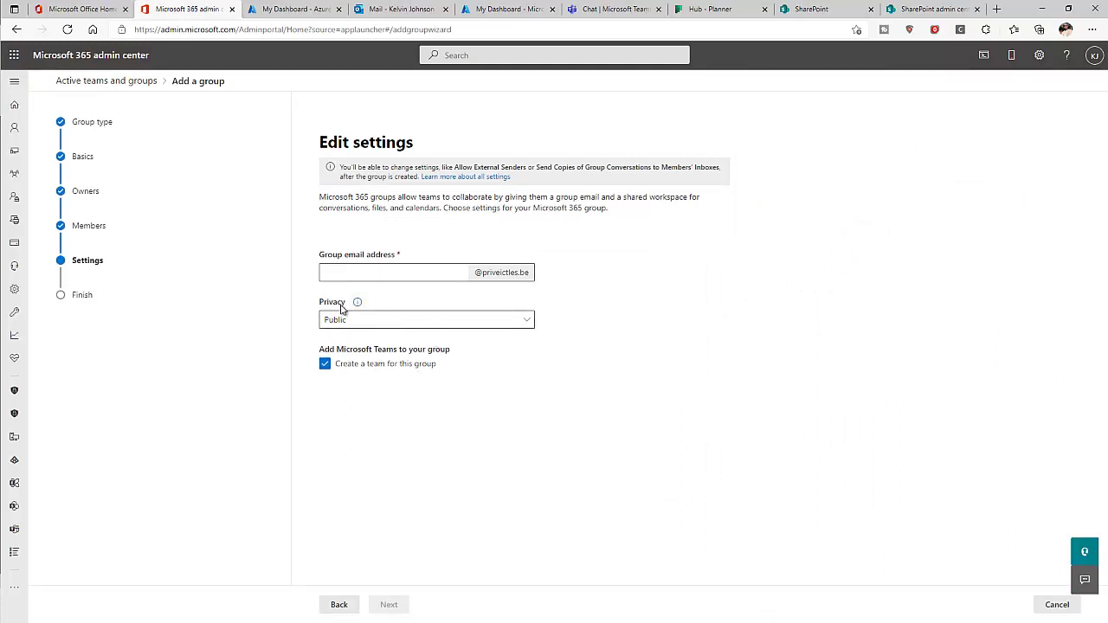
Set privacy to Private and the group email to IT-helpdesk, then review the summary.
click(500, 321)
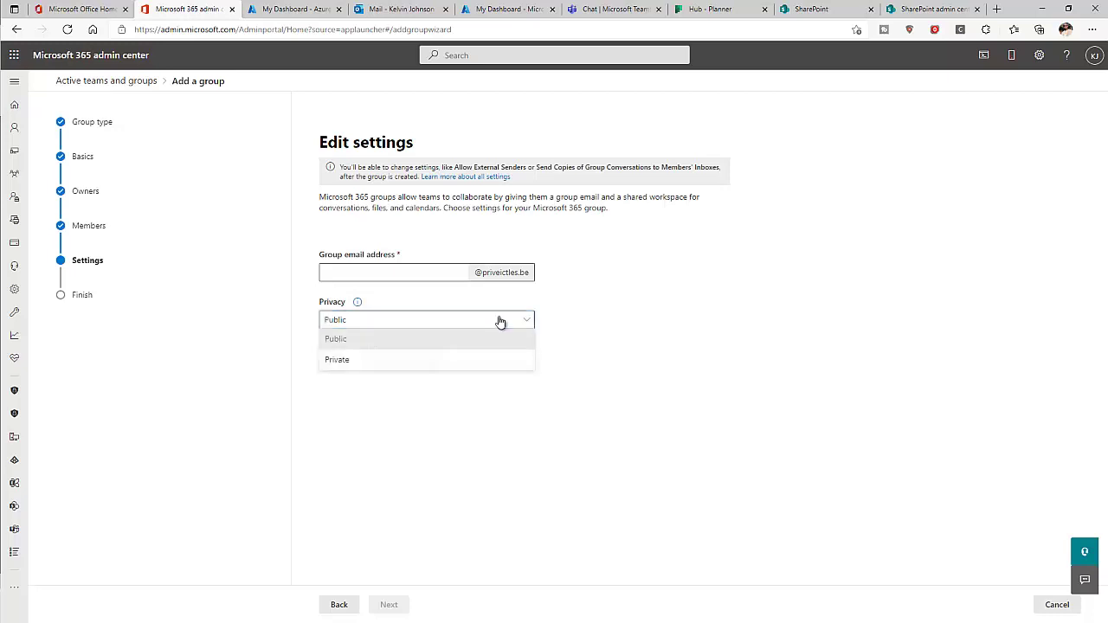
click(353, 362)
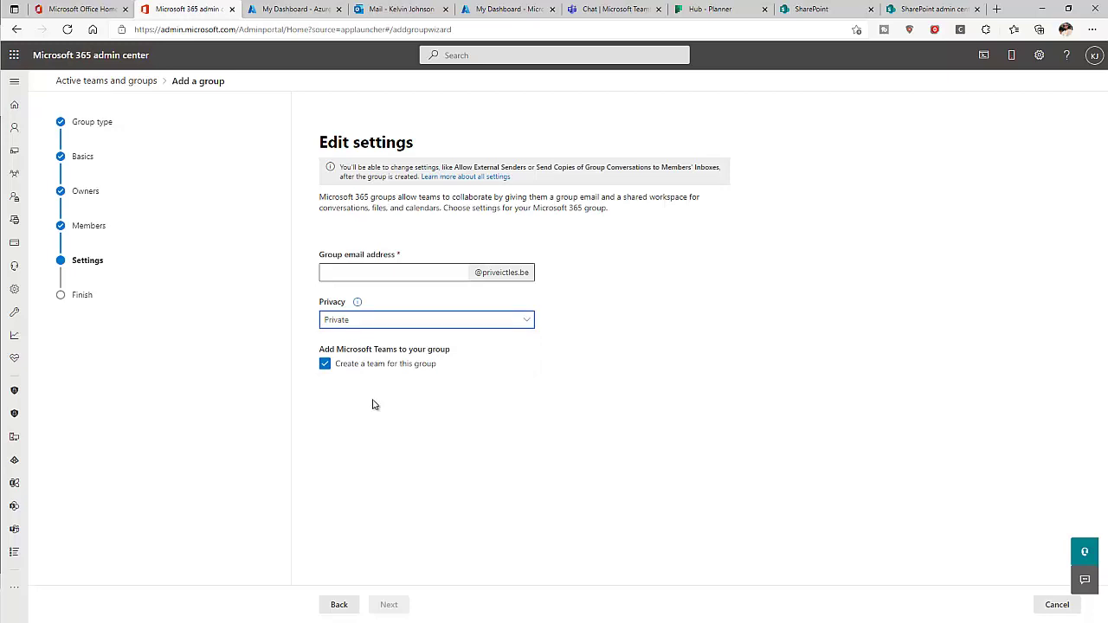
click(425, 272)
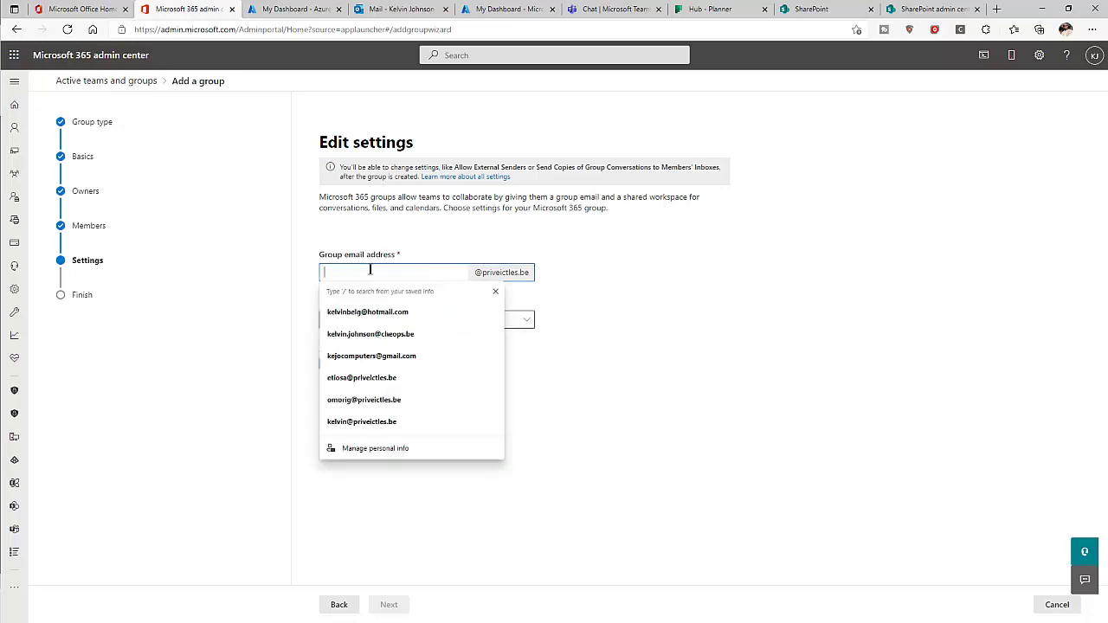
click(591, 246)
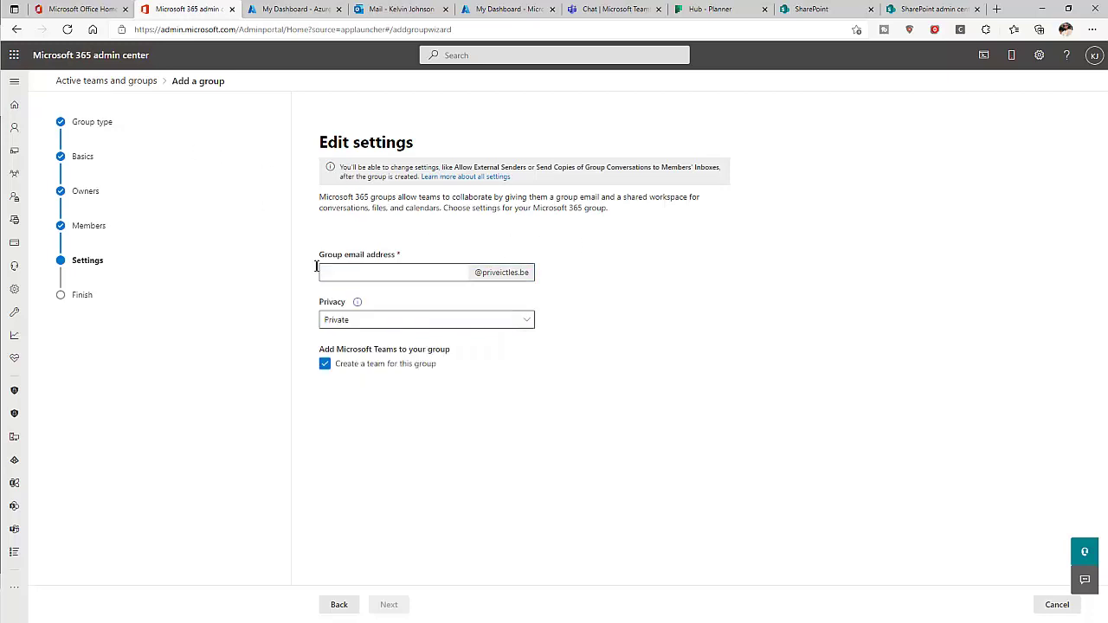
click(398, 270)
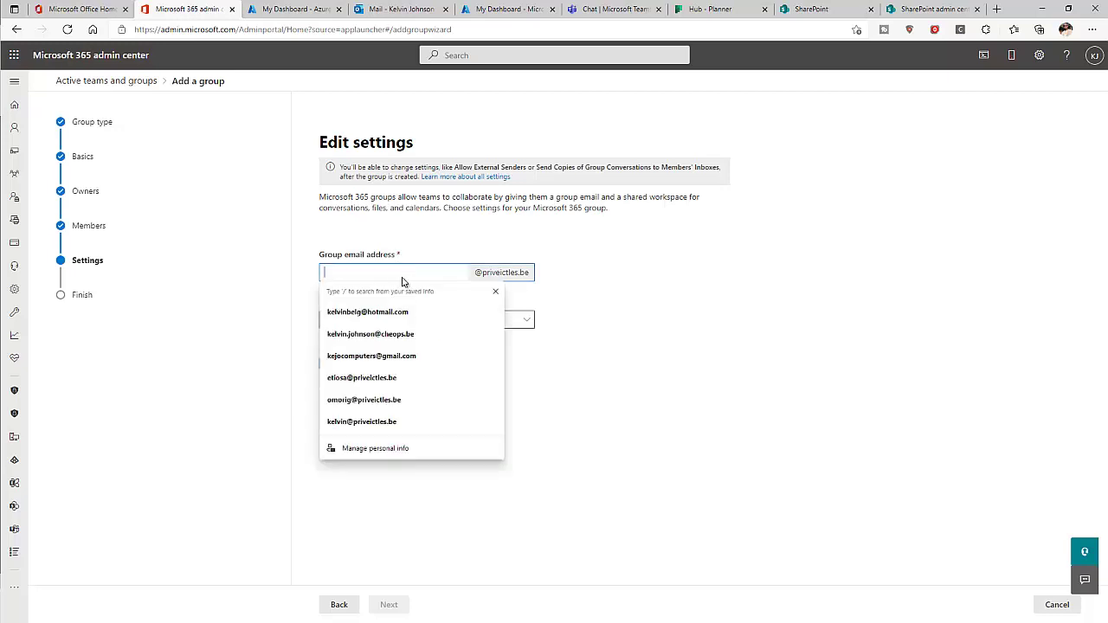
text(IT-)
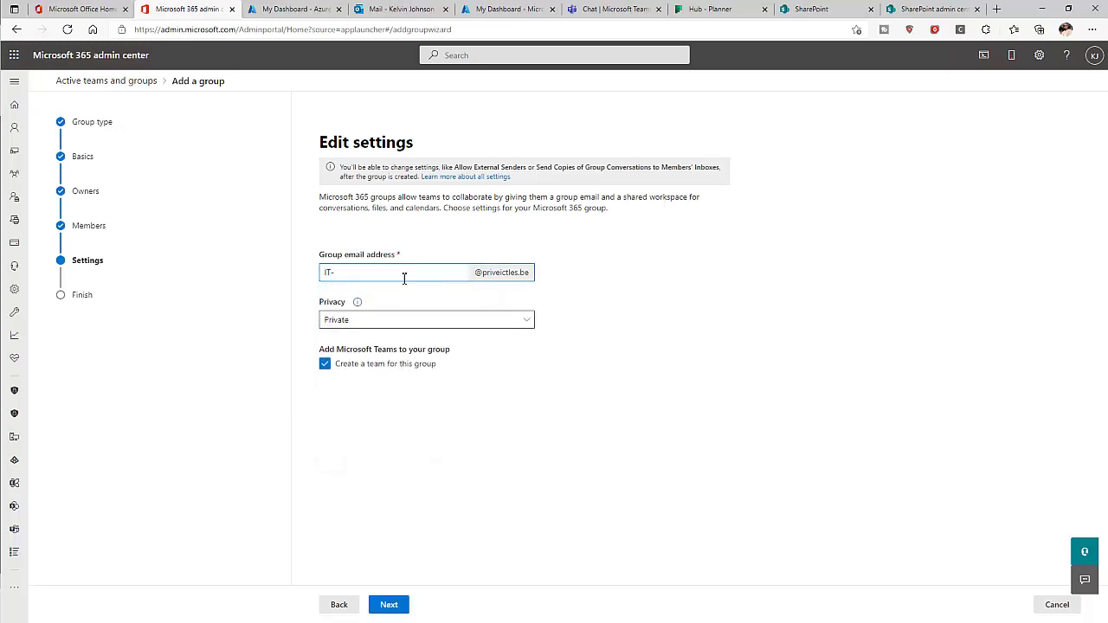
text(helpdesk)
click(389, 604)
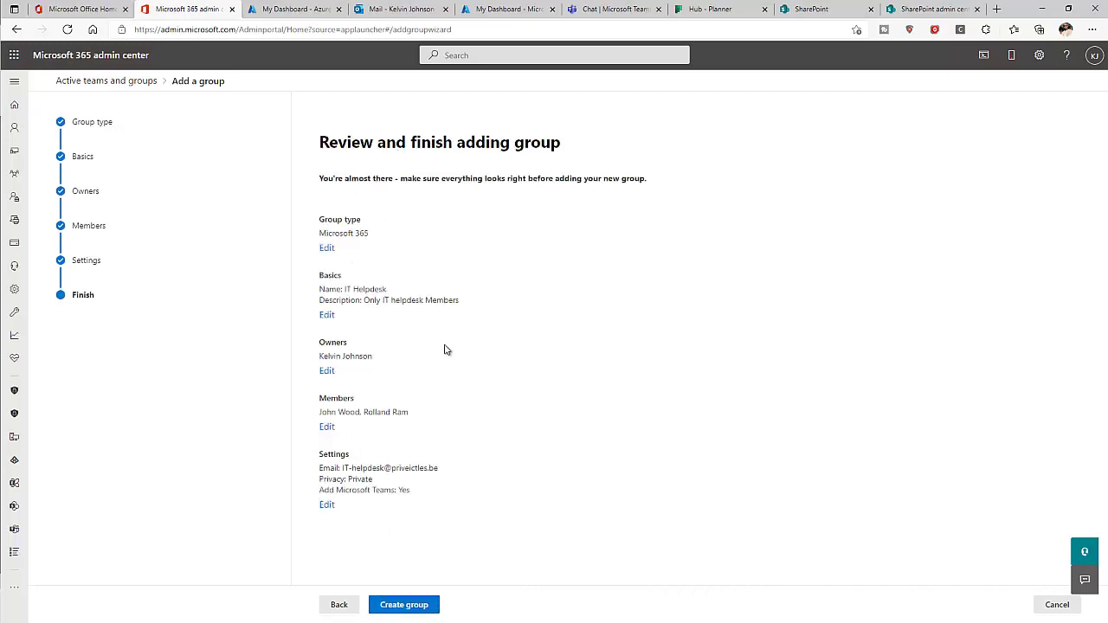
Create the IT Helpdesk group, return to the active groups list, then switch to Azure AD.
click(384, 604)
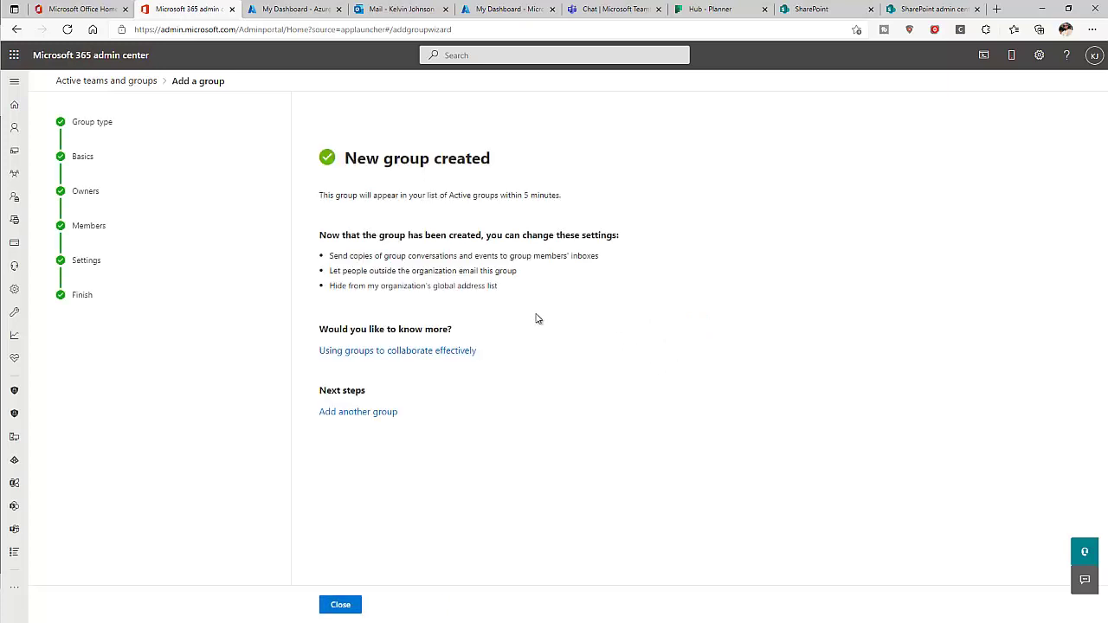
click(340, 604)
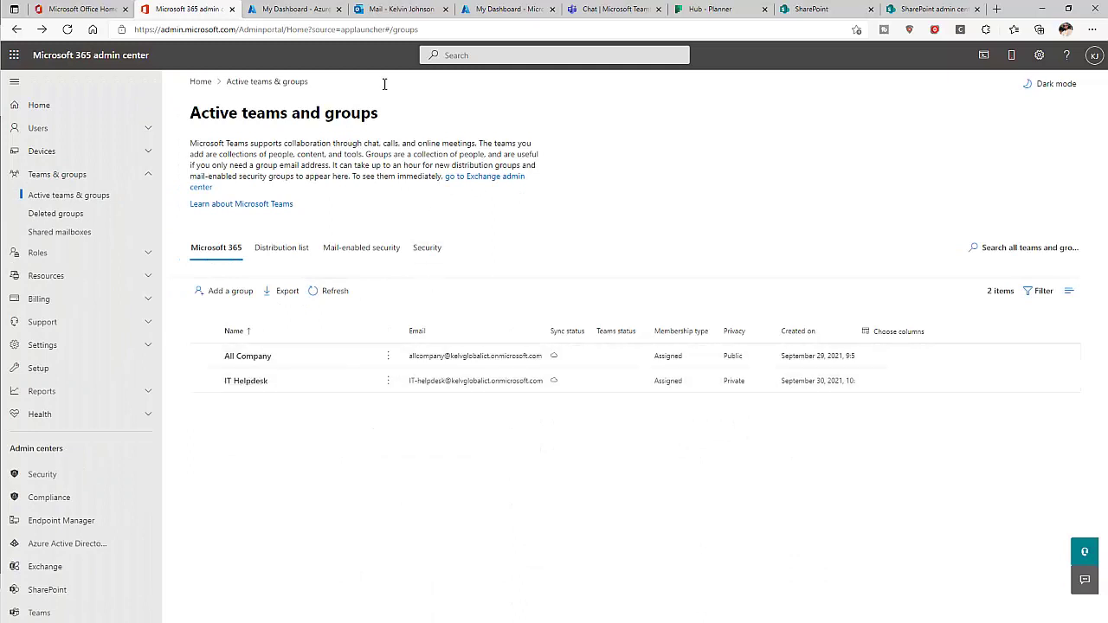
click(294, 10)
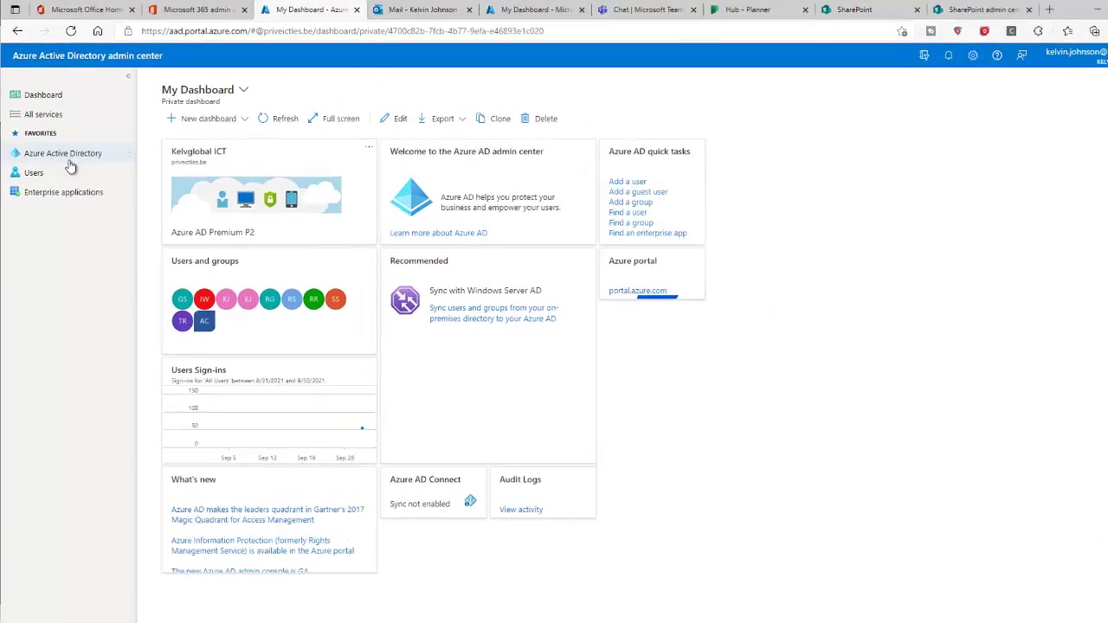
Open Azure Active Directory's Groups list, showing All Company and IT Helpdesk.
click(69, 148)
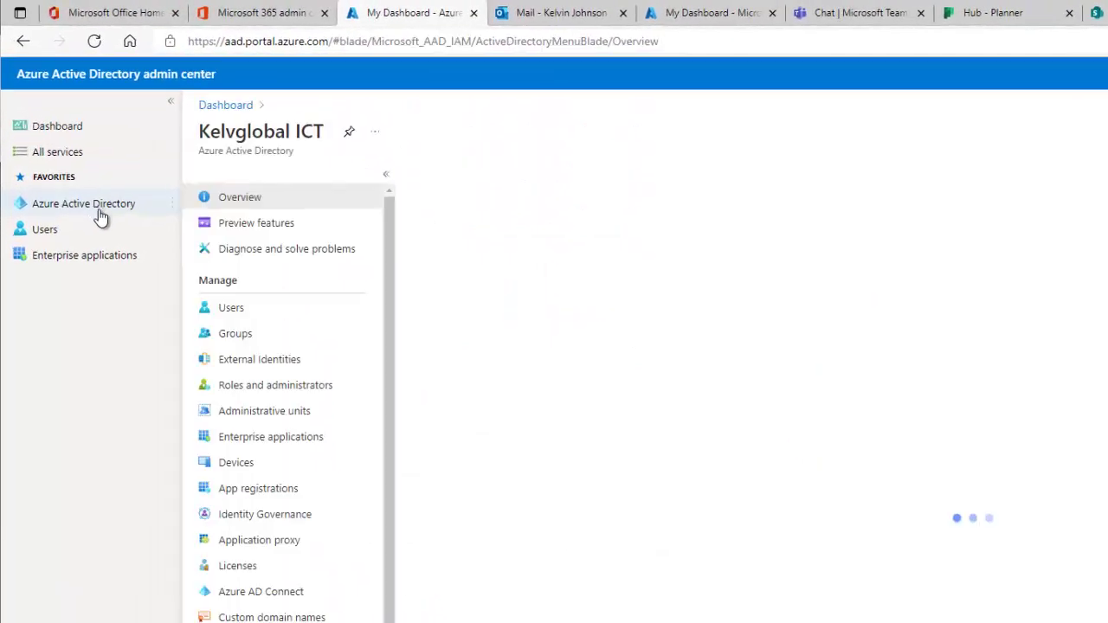
click(236, 335)
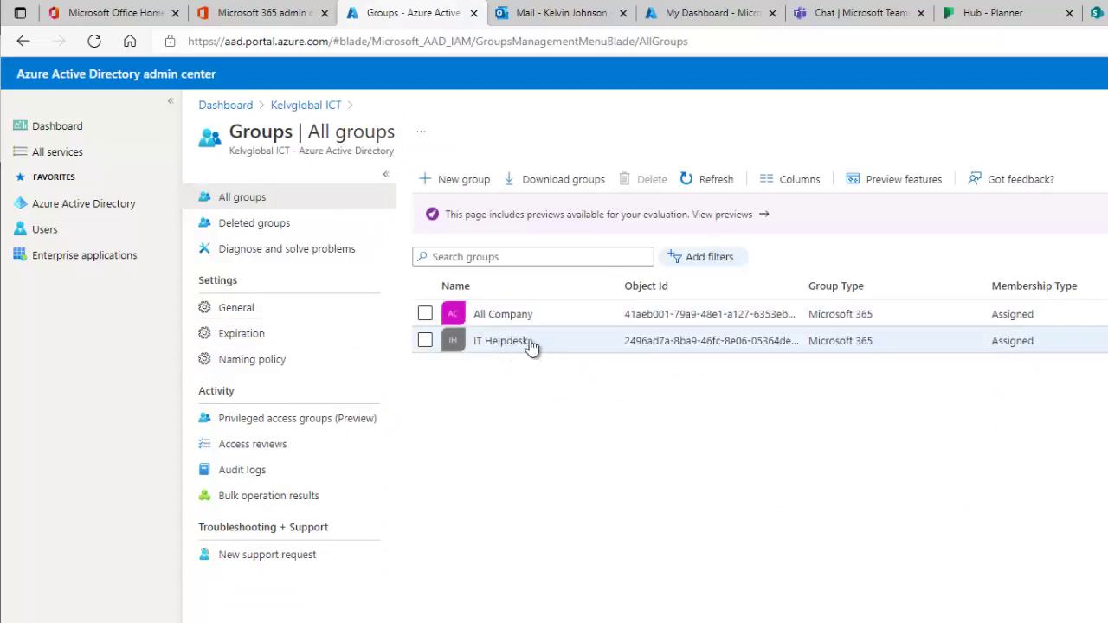
Fill the New Group form: Security type, name Helpdesk1, Azure AD roles No, membership Assigned.
click(483, 190)
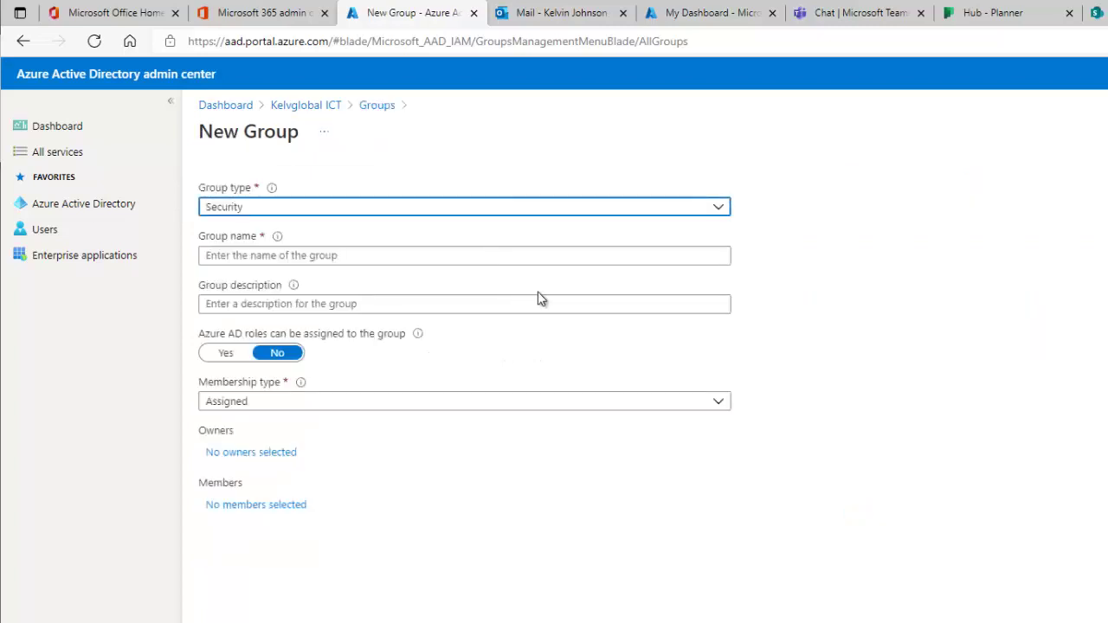
click(416, 207)
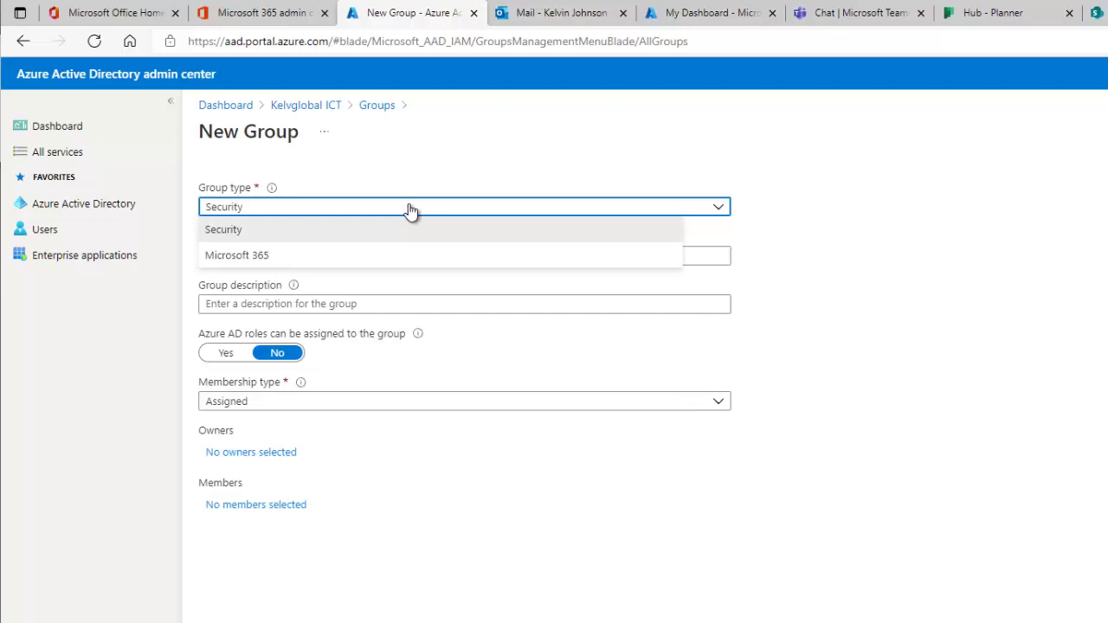
click(615, 230)
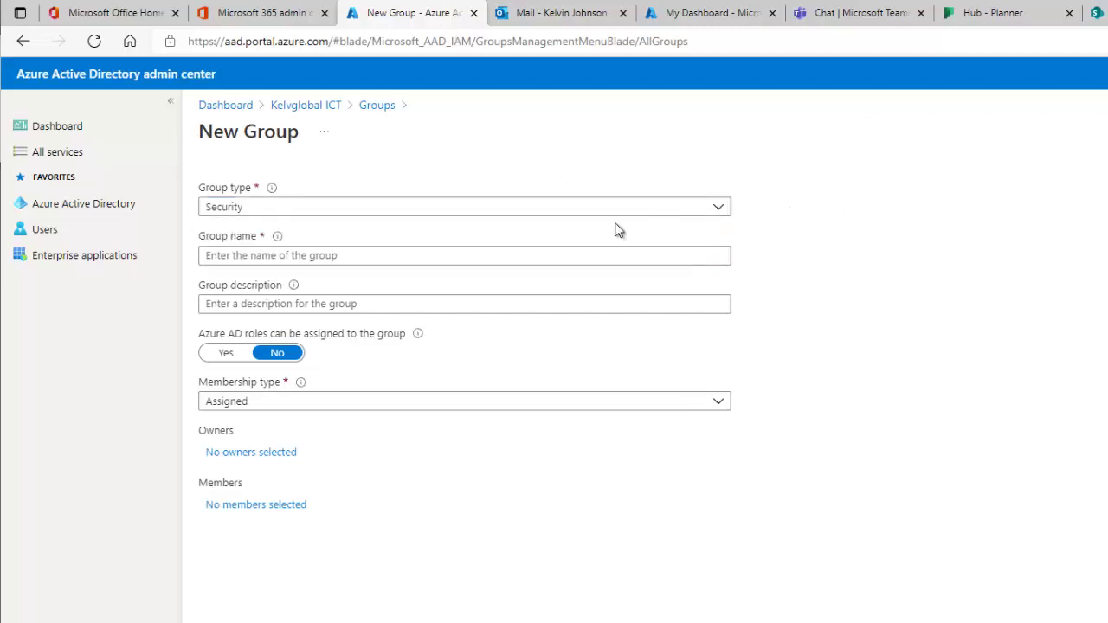
click(408, 258)
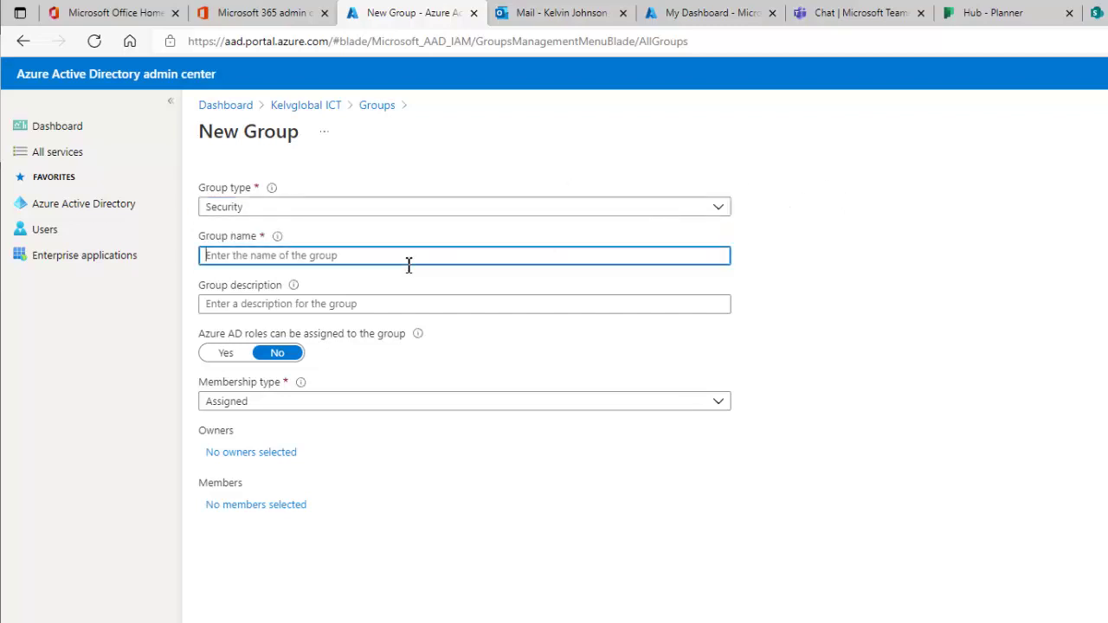
text(Helpdesk1)
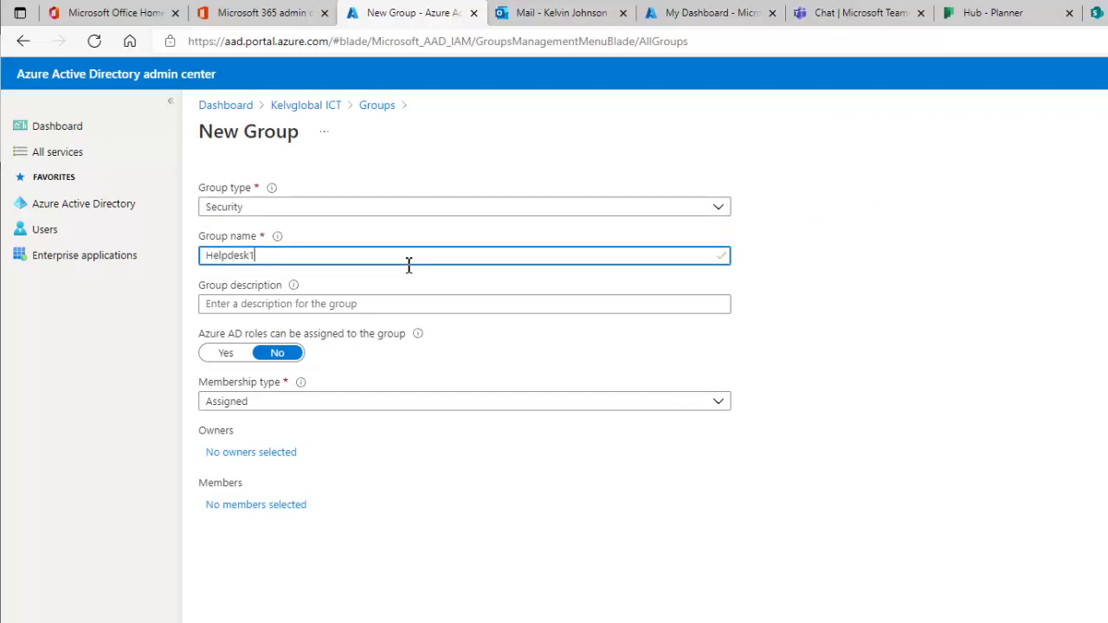
click(372, 307)
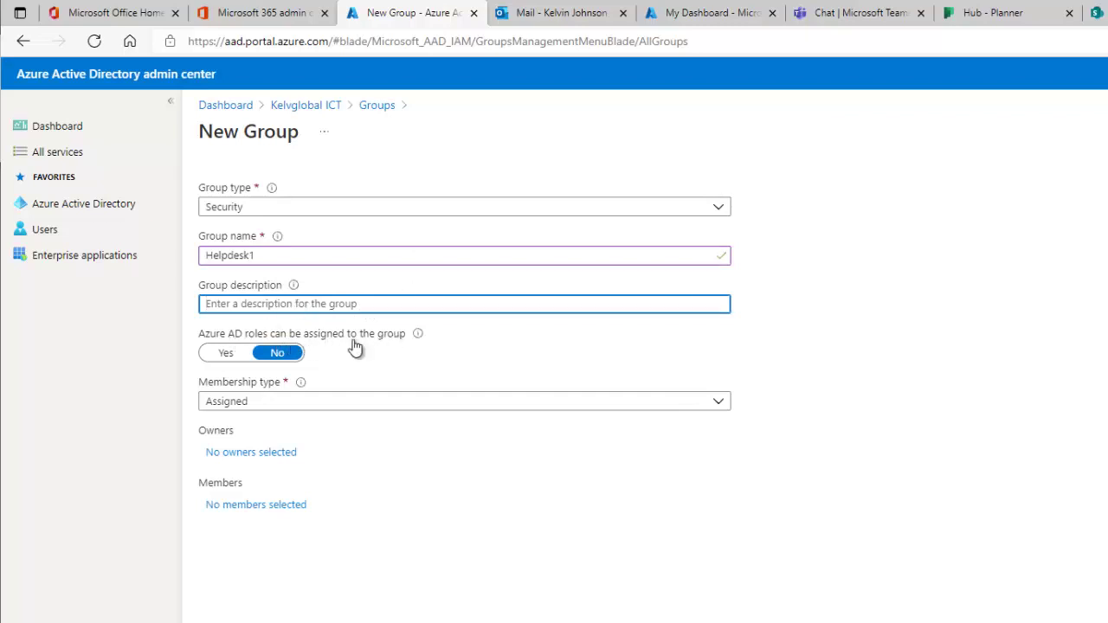
click(226, 355)
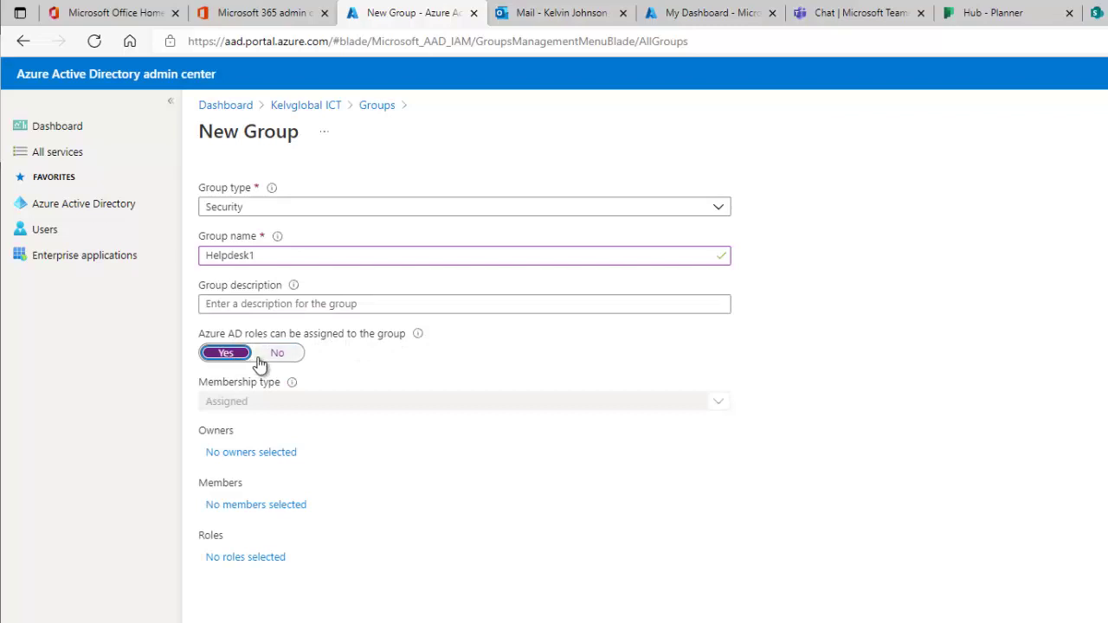
click(274, 354)
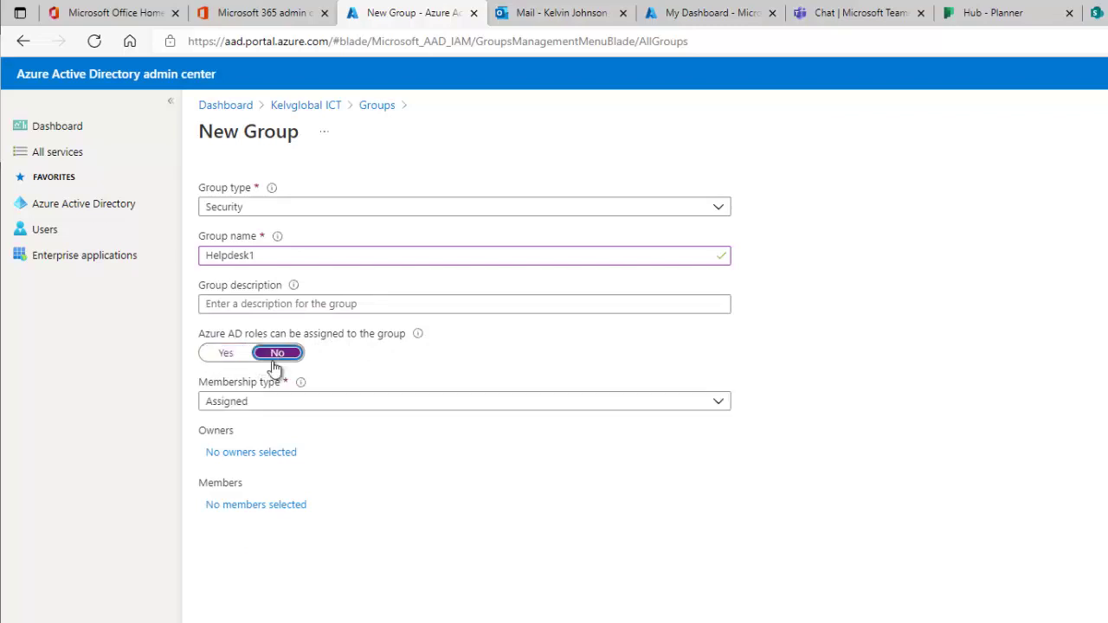
click(293, 405)
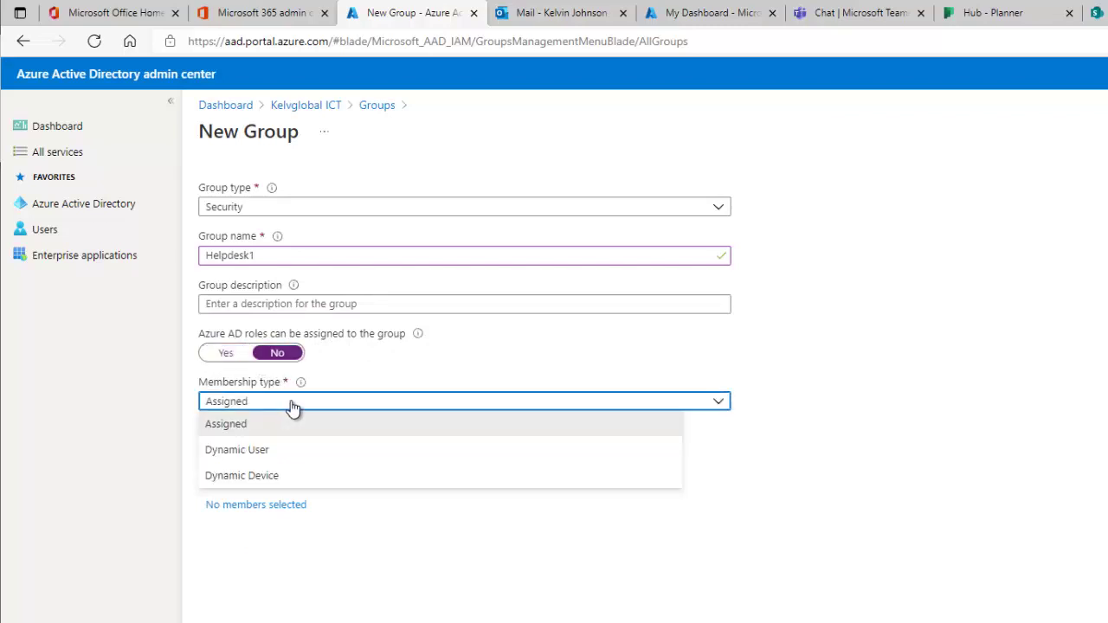
click(230, 424)
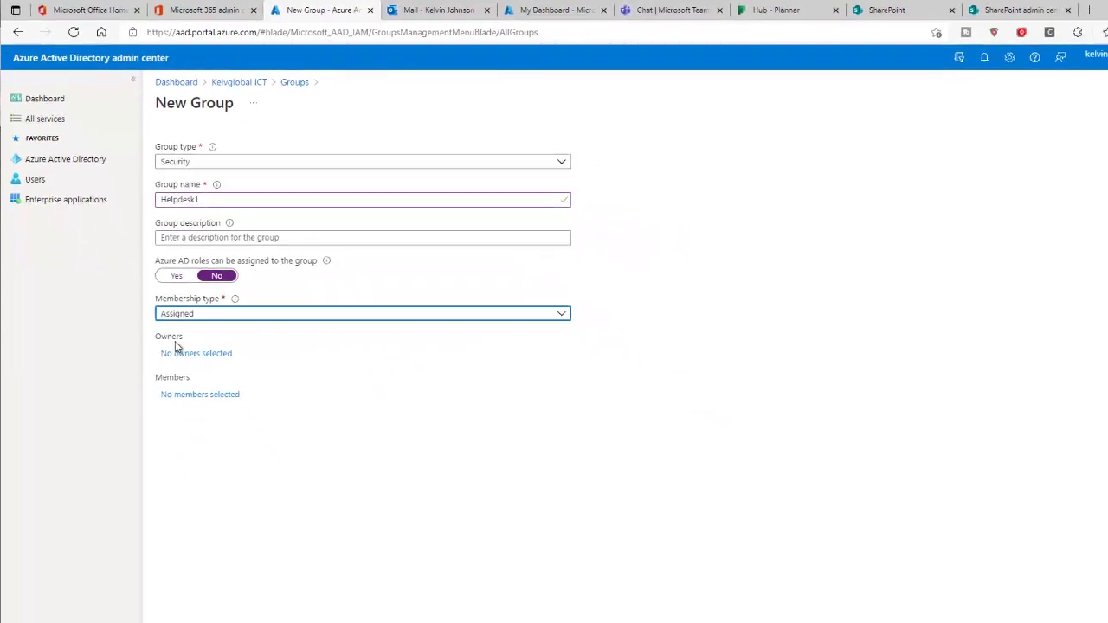
Choose one user as Helpdesk1's owner.
click(197, 354)
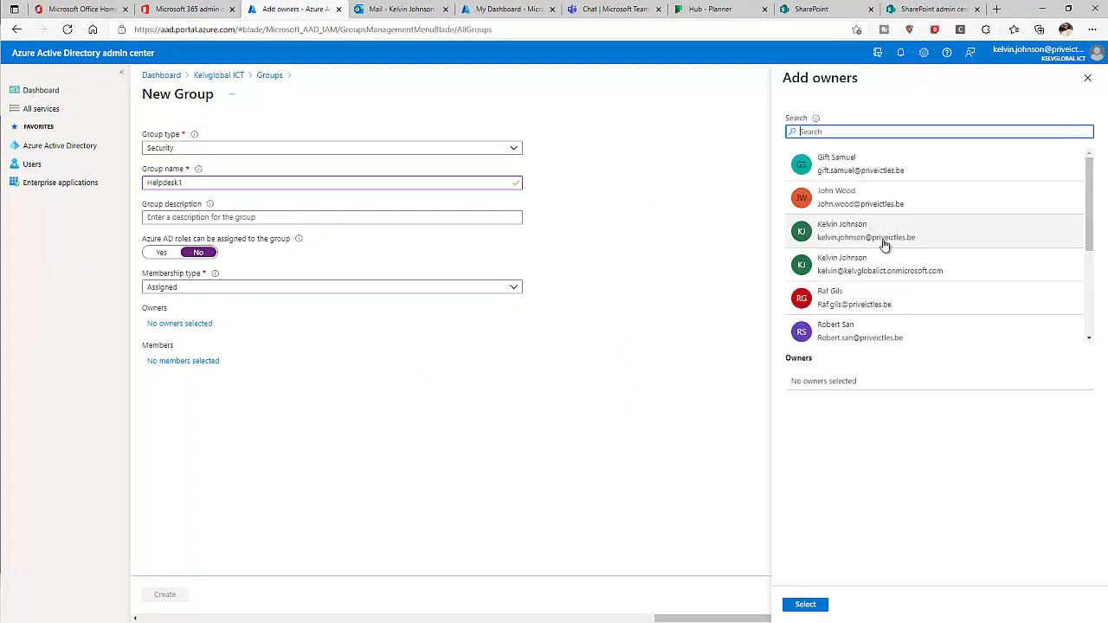
click(876, 211)
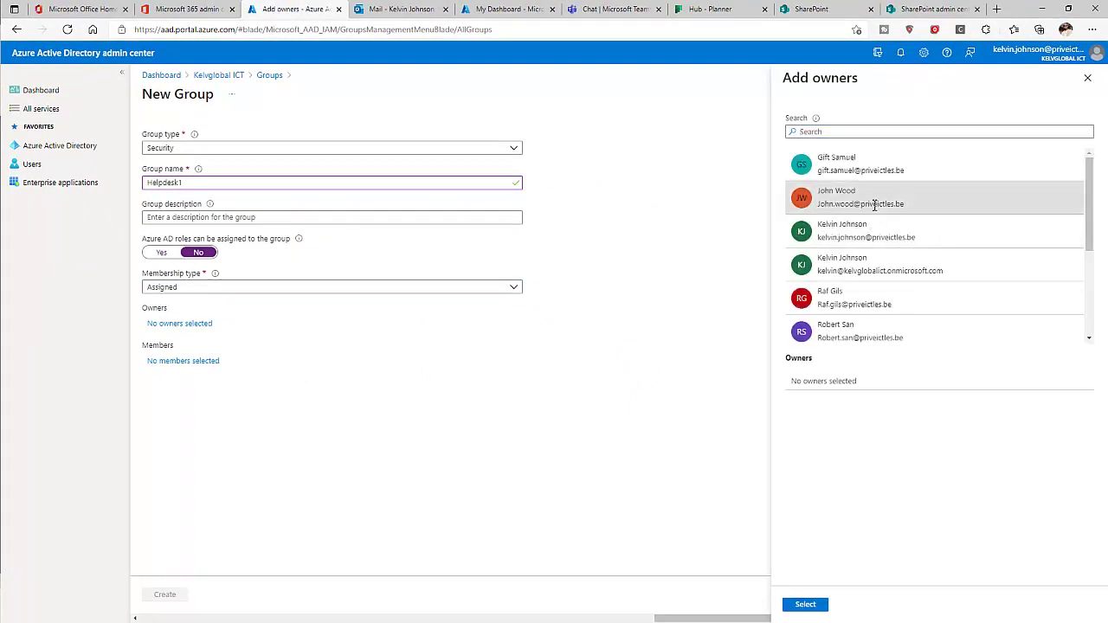
click(811, 604)
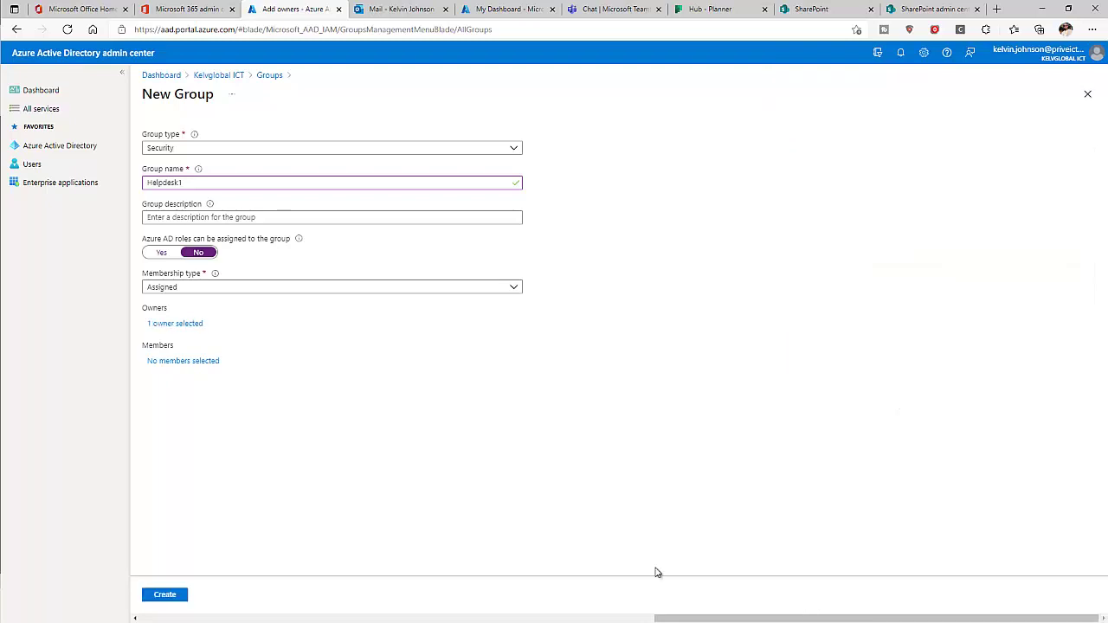
Search for and add one member, then create the Helpdesk1 security group.
click(184, 362)
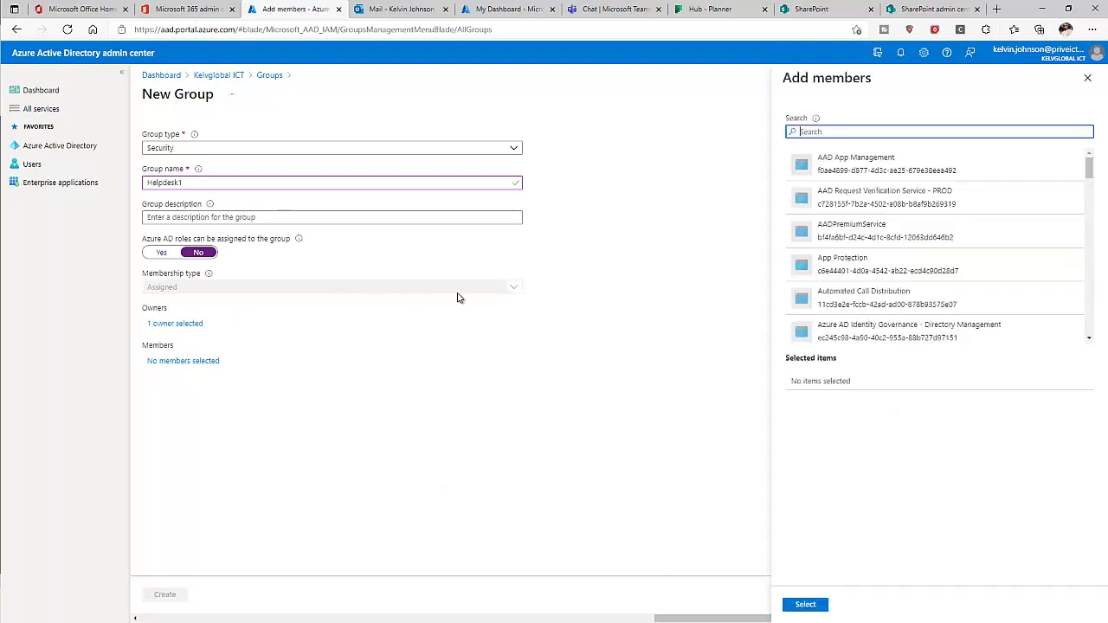
drag(1090, 168, 1092, 245)
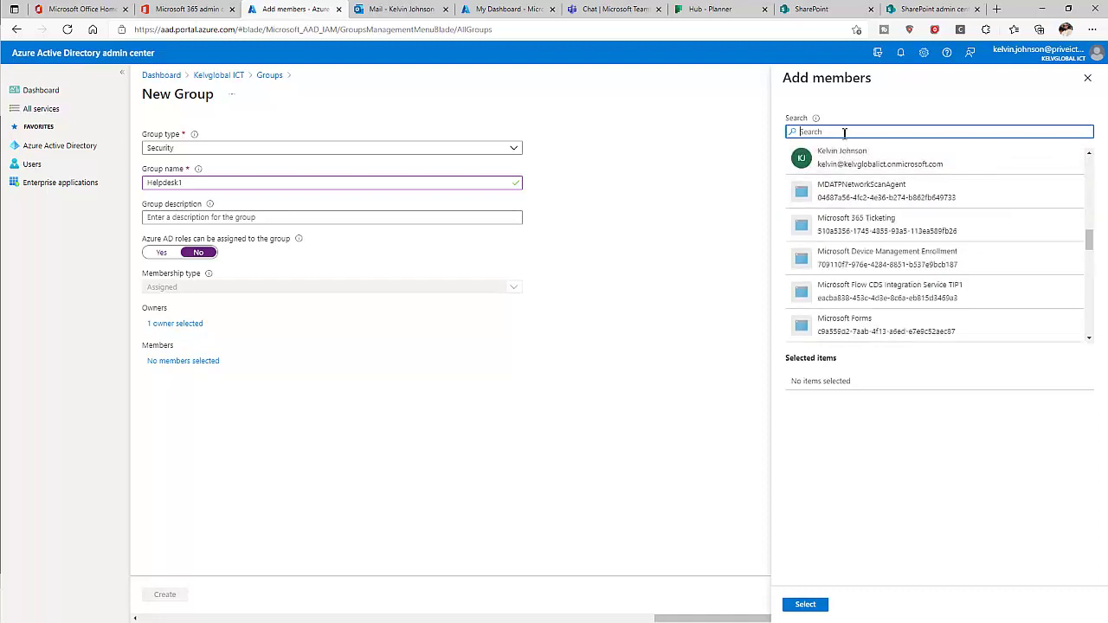
text(tin)
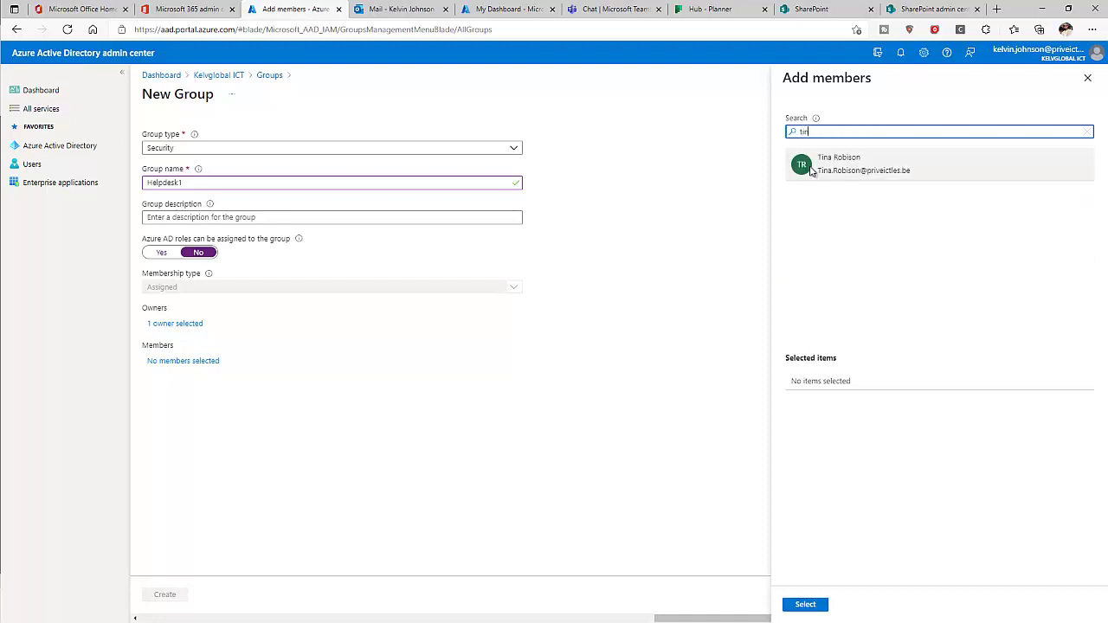
click(840, 169)
click(805, 604)
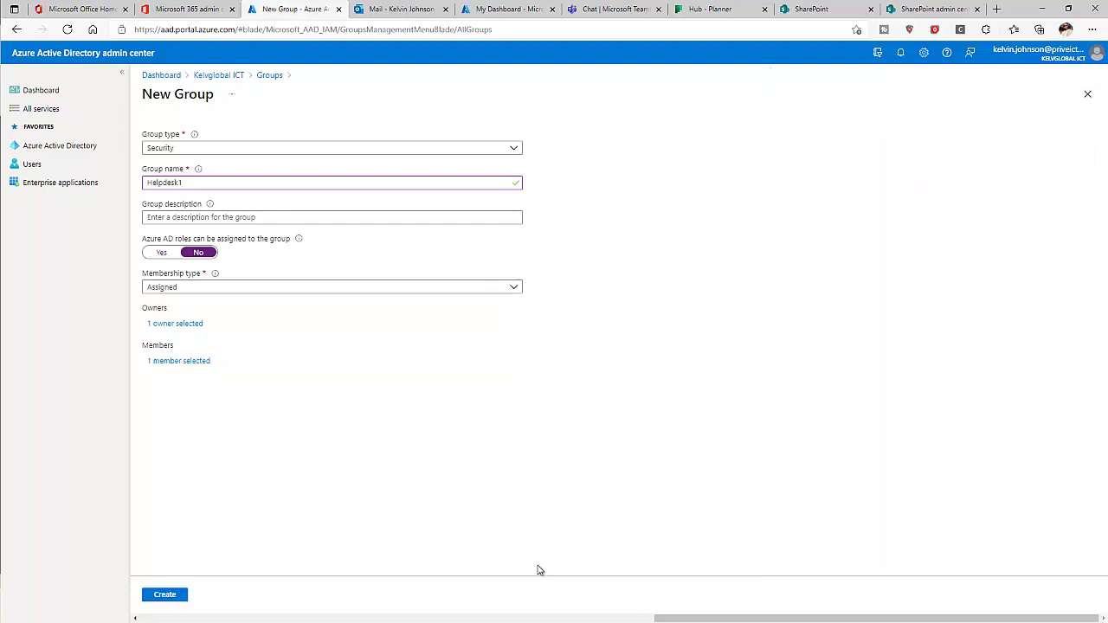
click(165, 596)
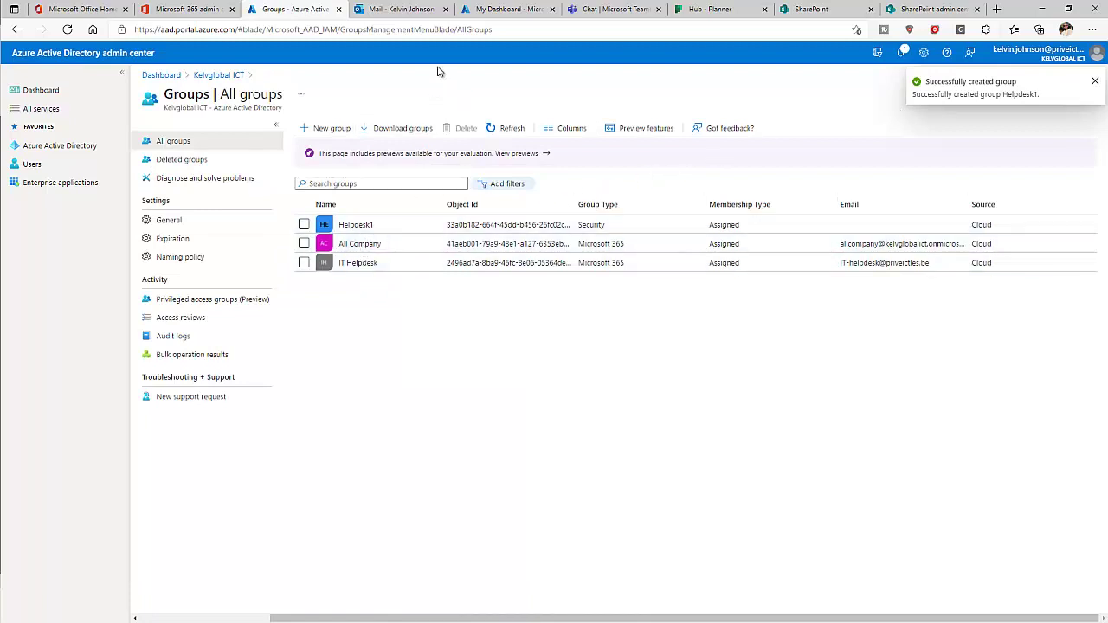
Bring up the empty Outlook mail inbox after a brief look at the Office home page.
click(401, 10)
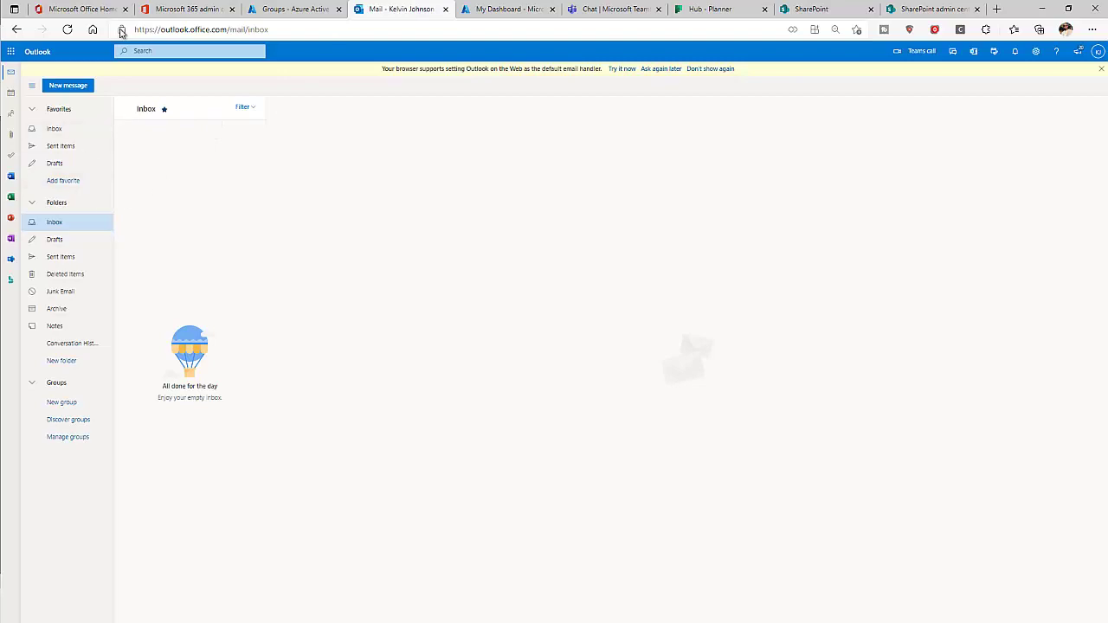
click(82, 10)
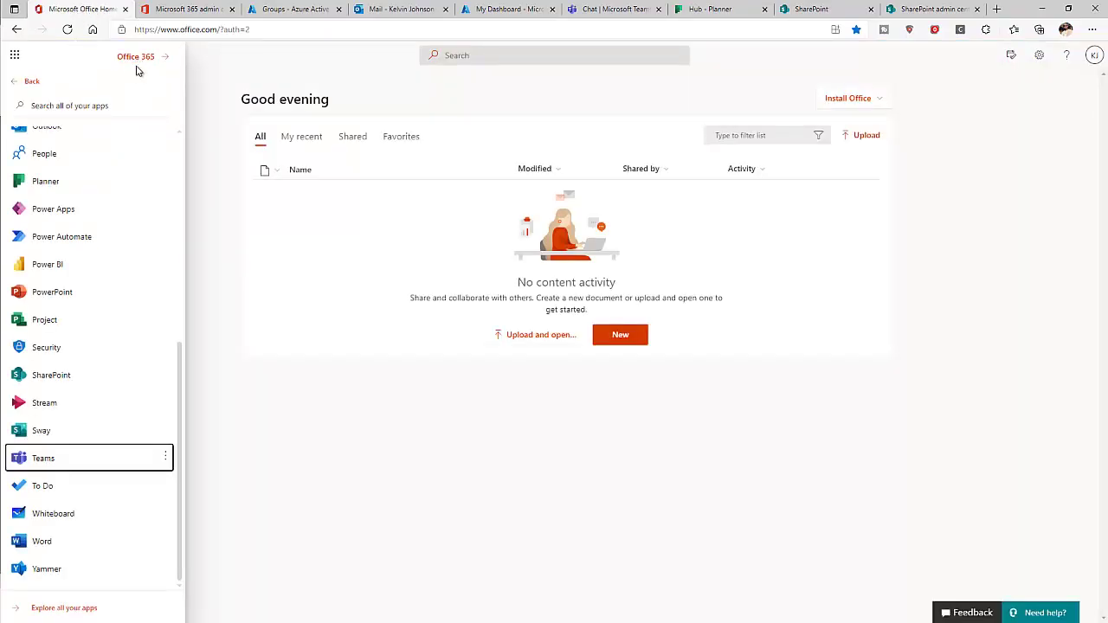
scroll(73, 176, up, 1)
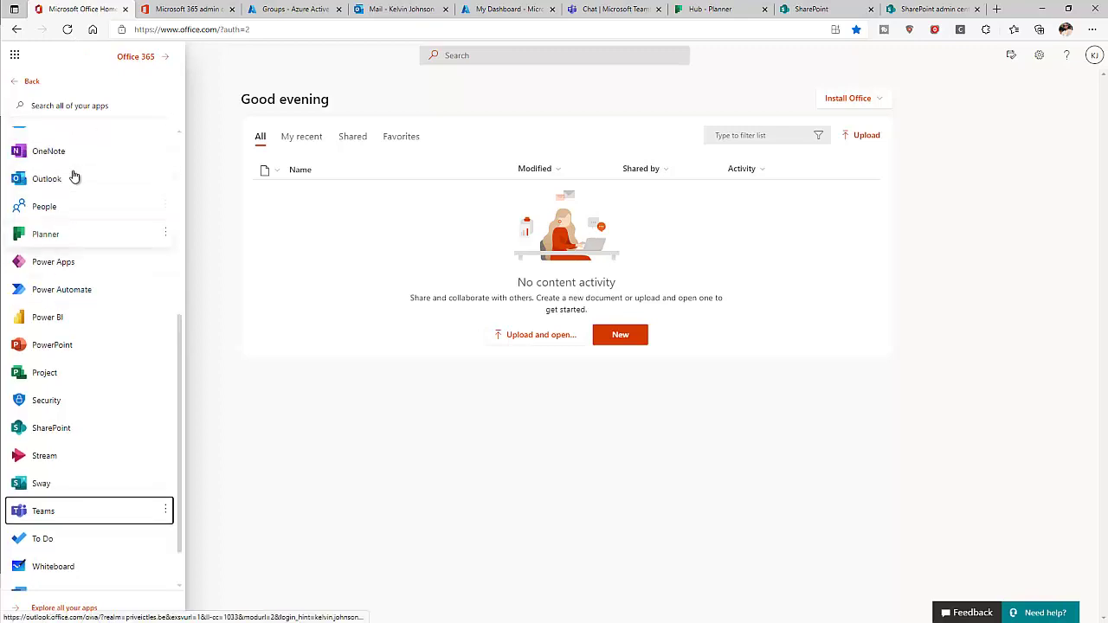
scroll(73, 177, up, 5)
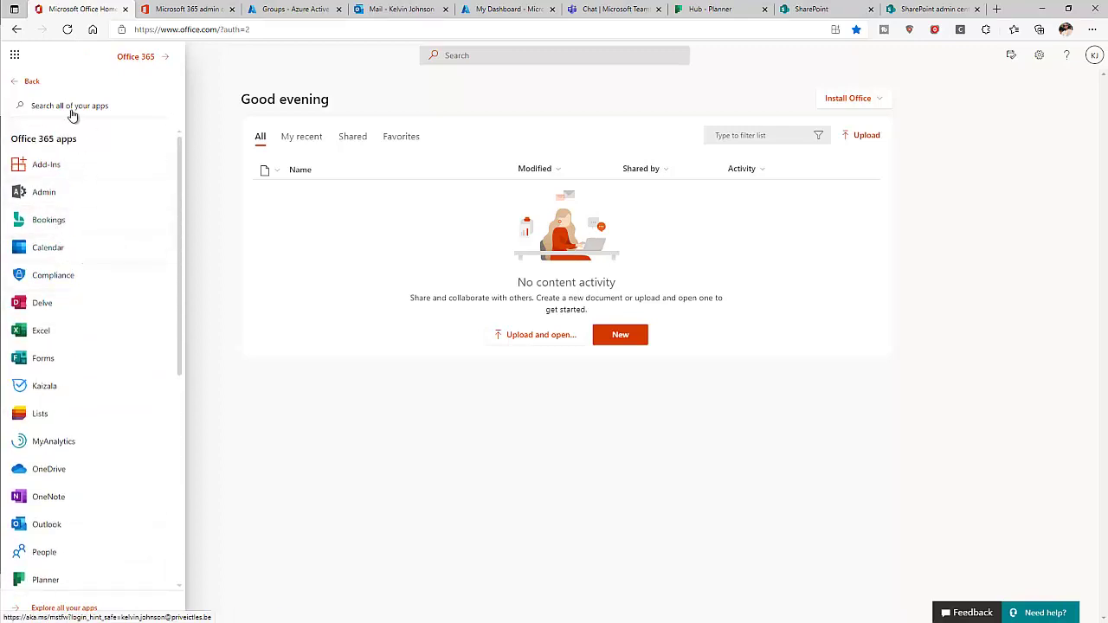
click(31, 81)
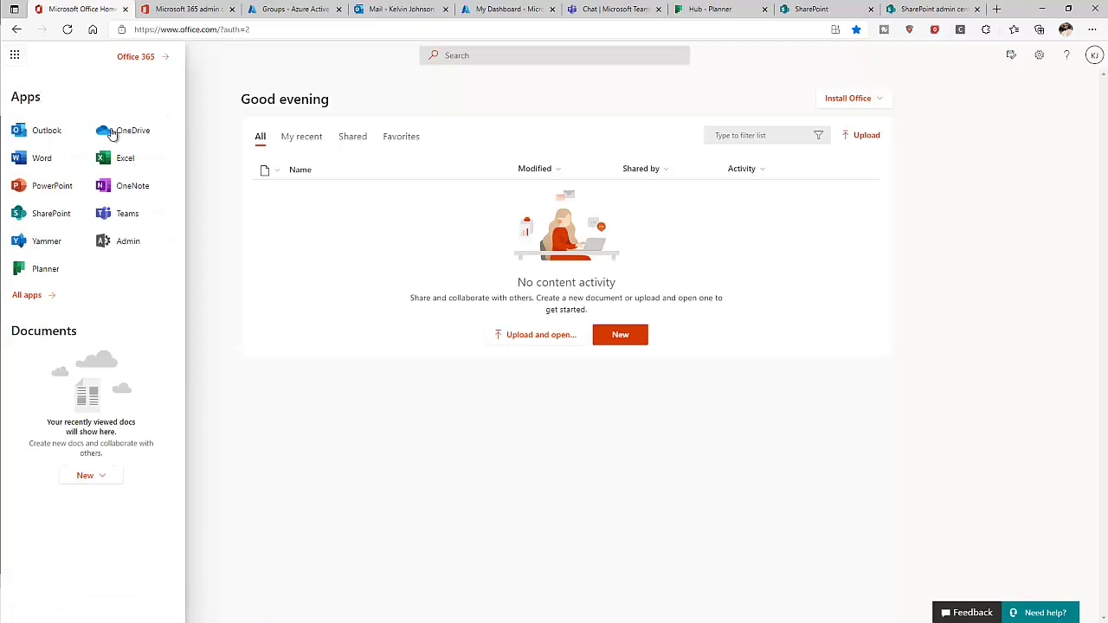
click(410, 10)
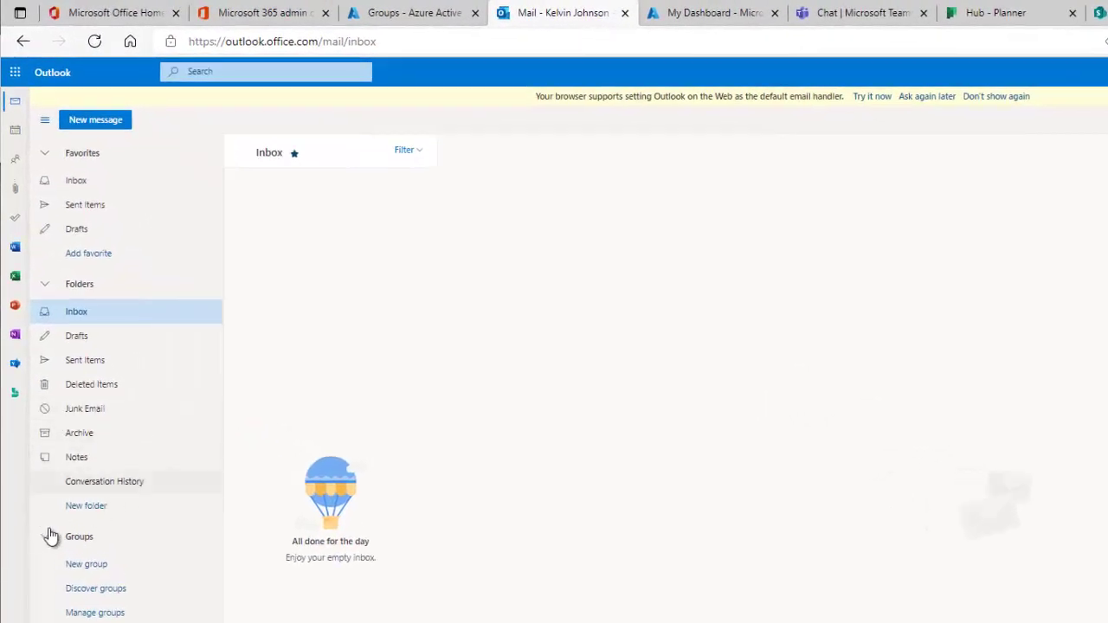
Create a new group named Helpdesk2 with its privacy set to Public.
click(90, 567)
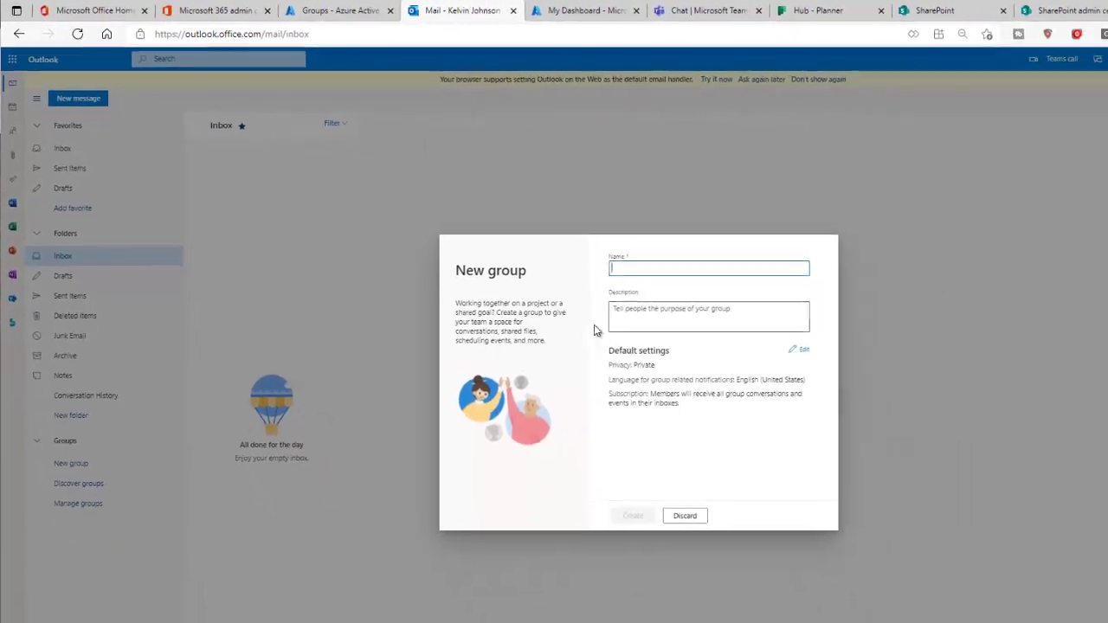
click(635, 270)
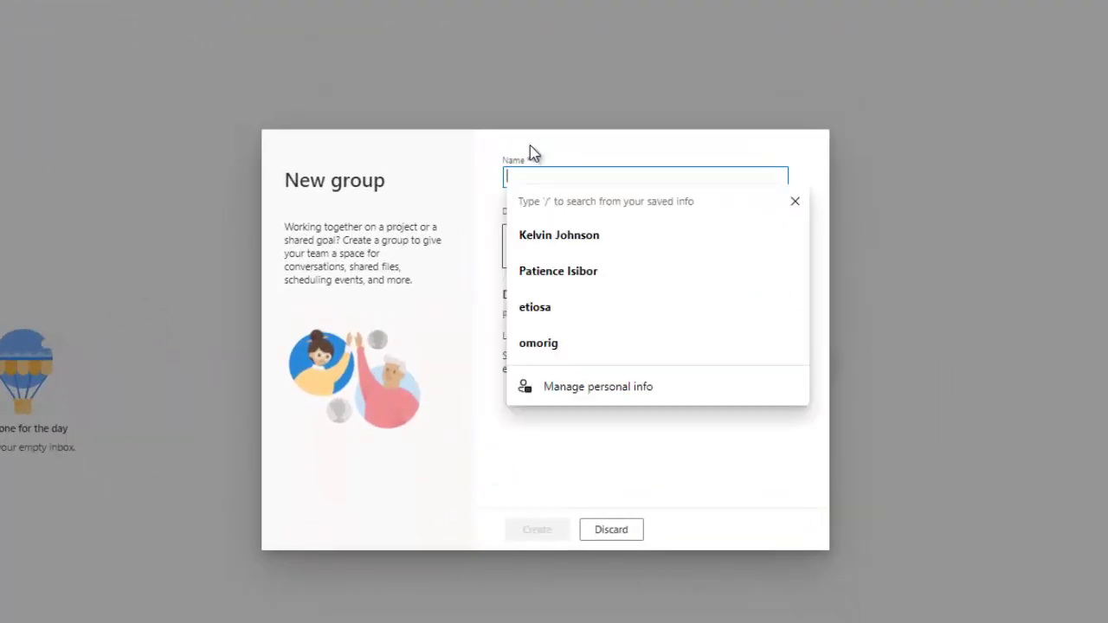
text(Helpdesk2)
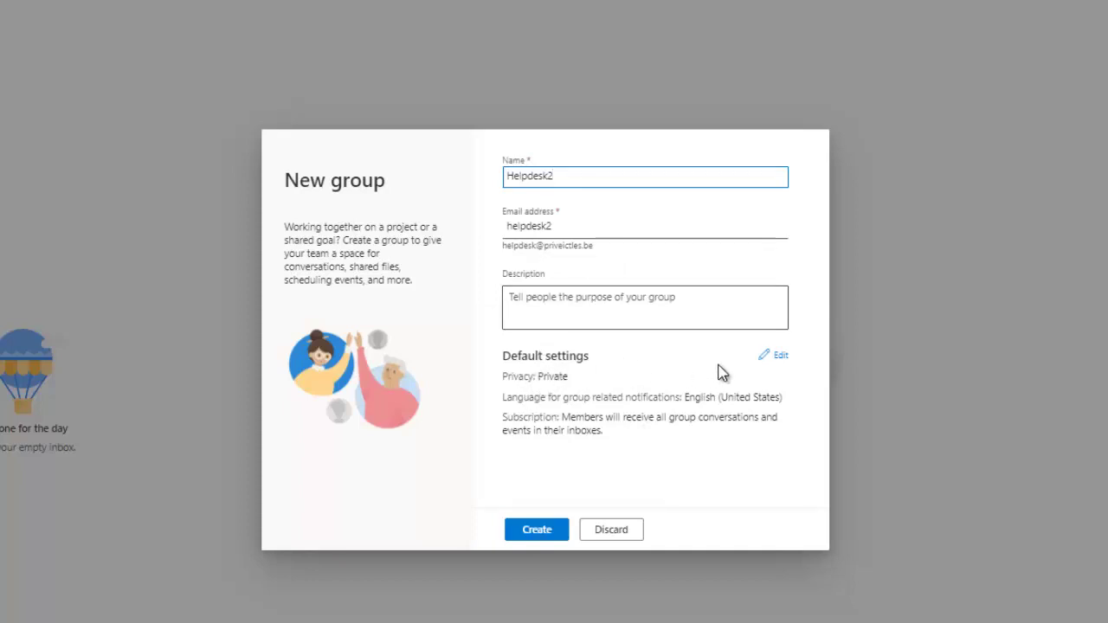
click(779, 356)
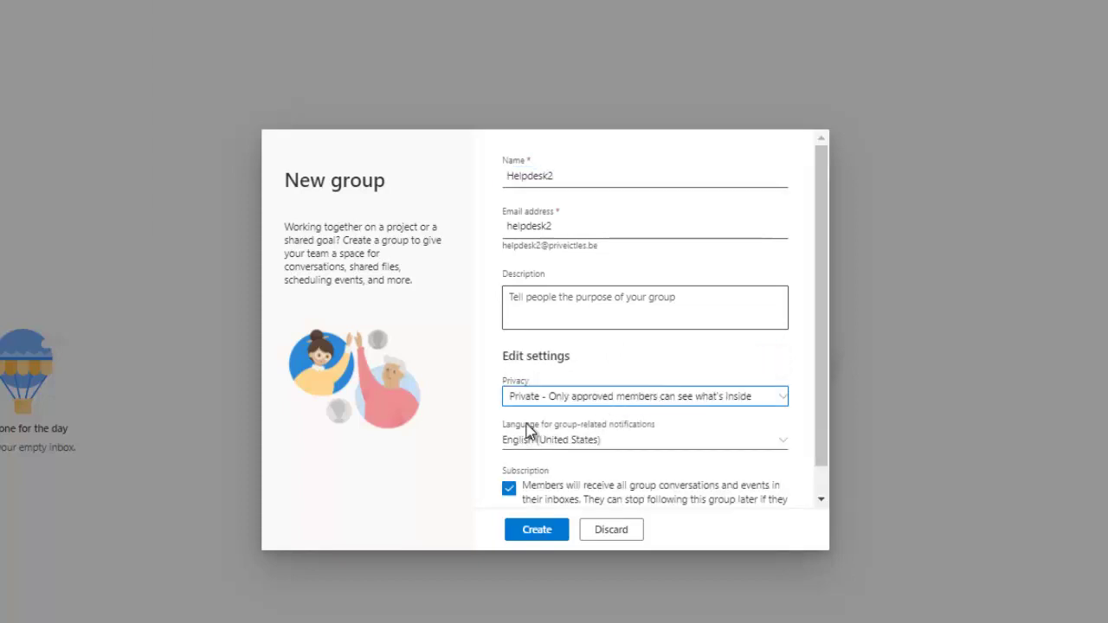
scroll(801, 403, down, 1)
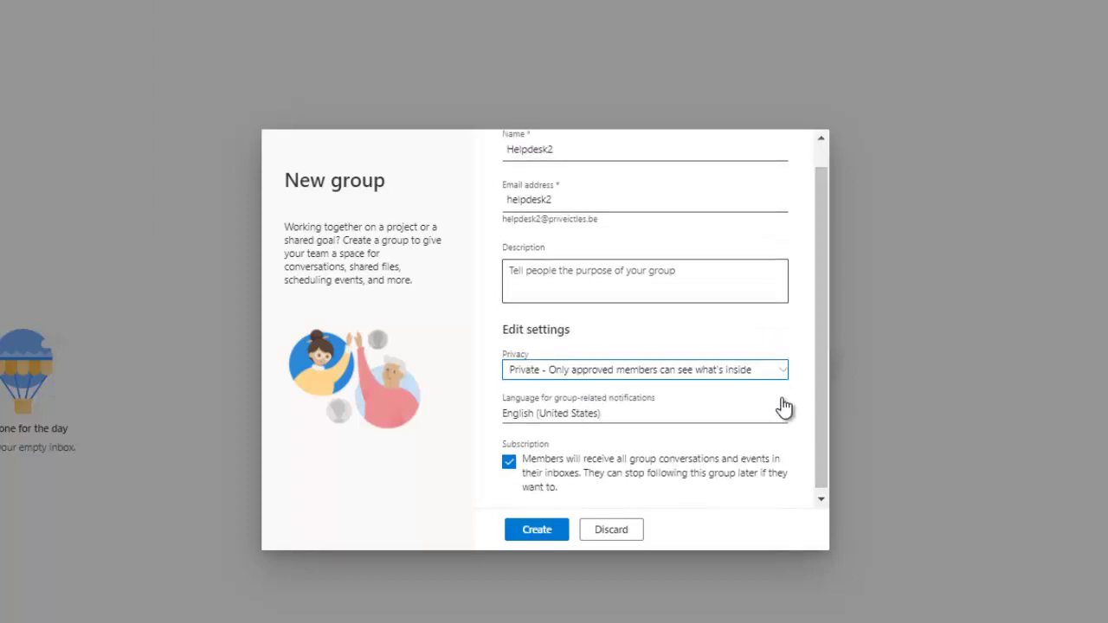
click(775, 376)
click(578, 419)
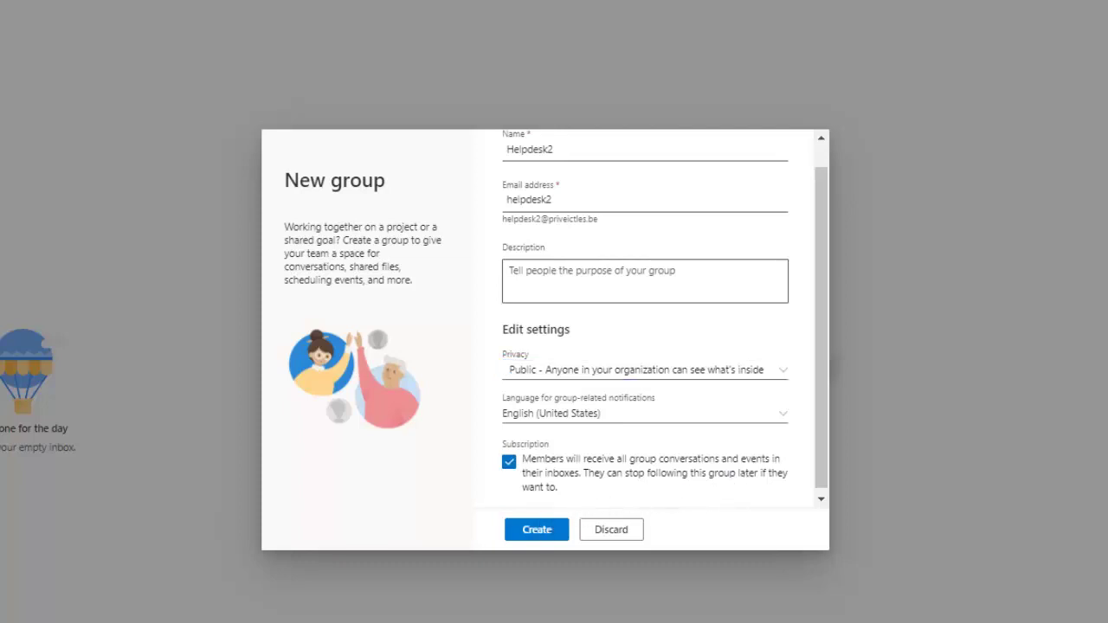
click(549, 529)
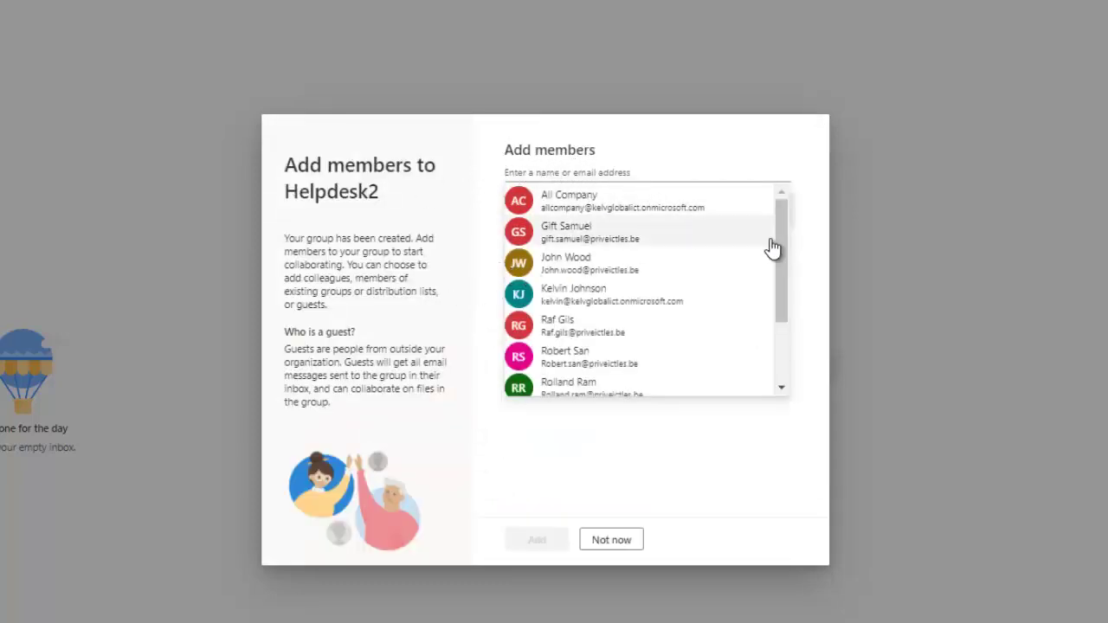
Add two suggested colleagues to Helpdesk2, bringing it to 3 members.
scroll(773, 251, down, 1)
click(581, 293)
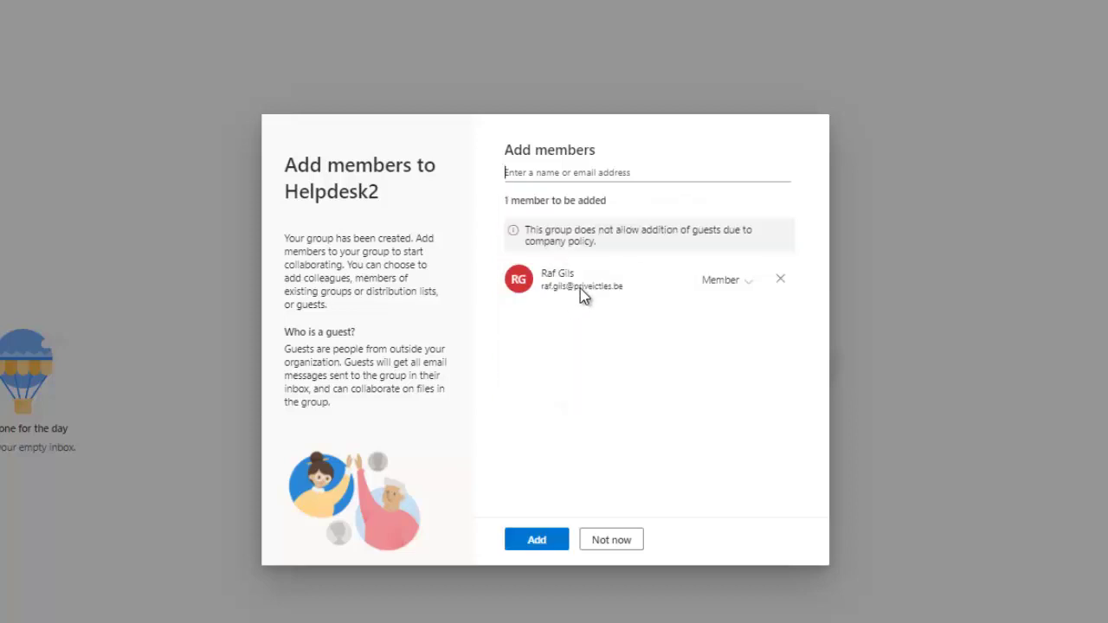
click(571, 170)
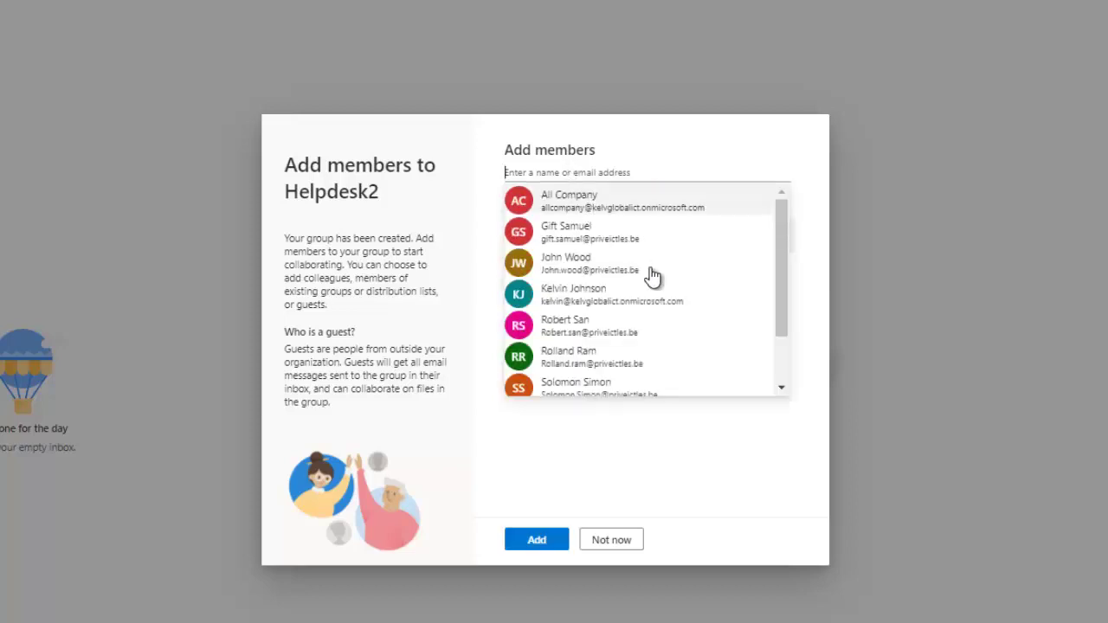
click(613, 357)
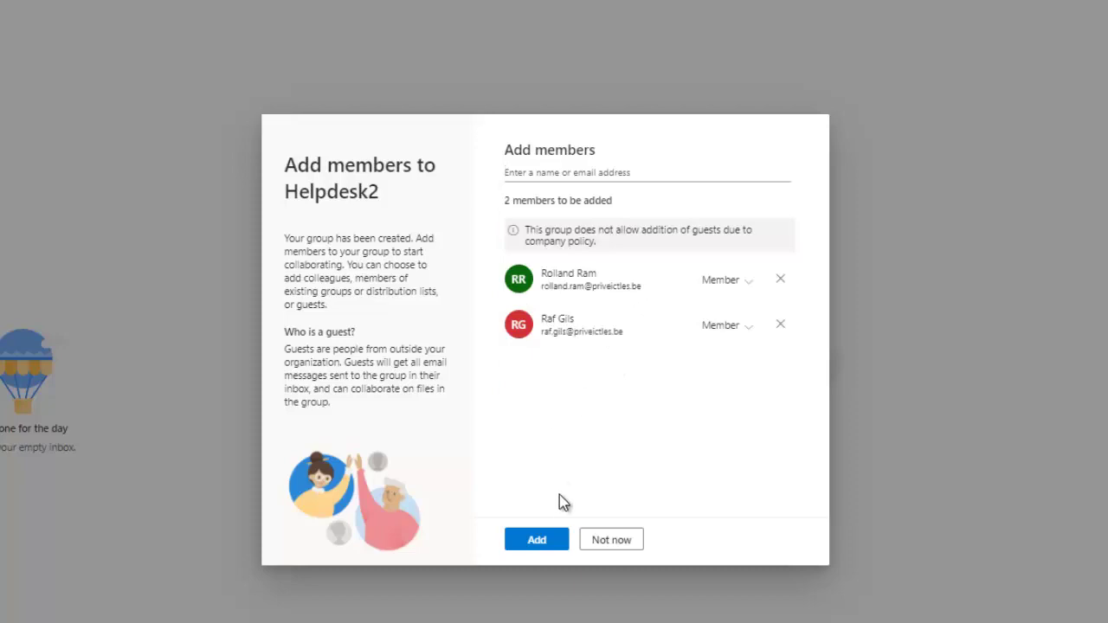
click(536, 542)
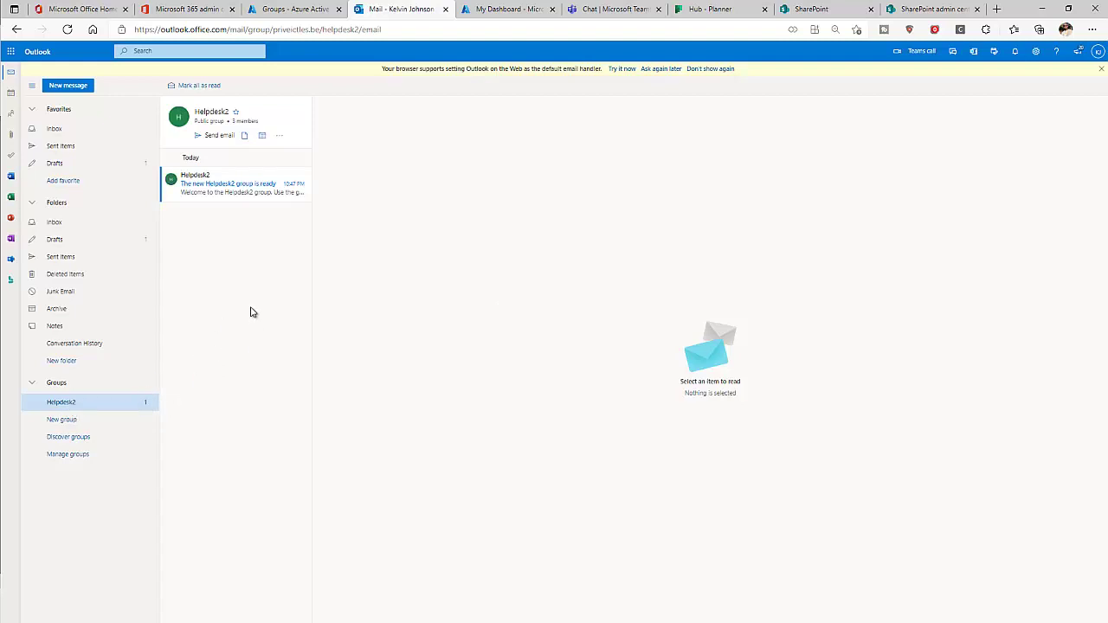
click(506, 8)
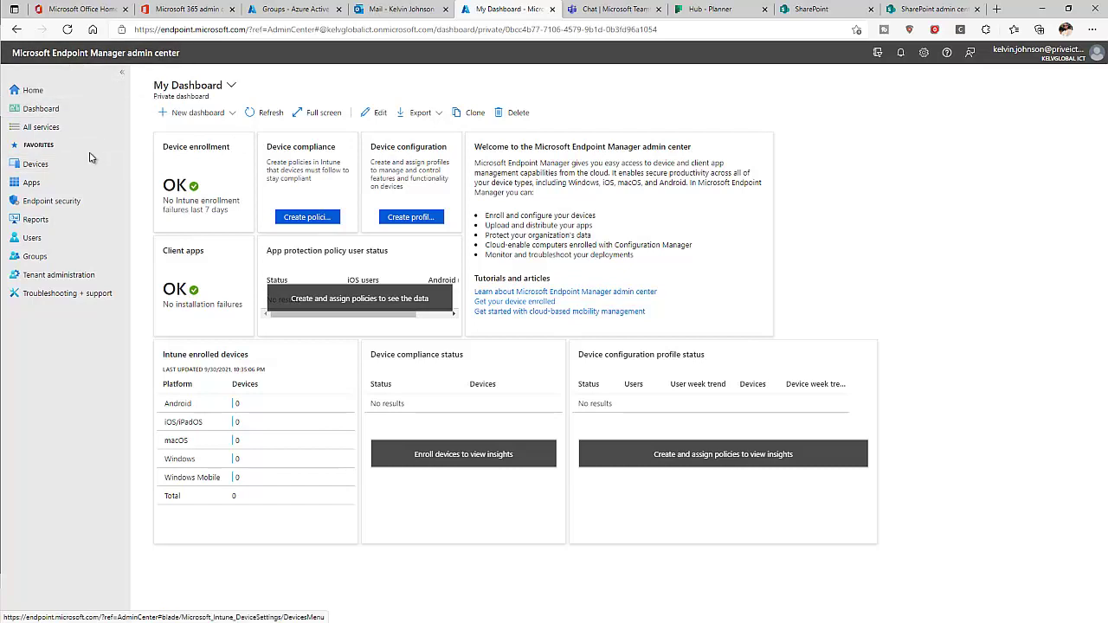
Go to All groups in Endpoint Manager and start a new group.
click(34, 258)
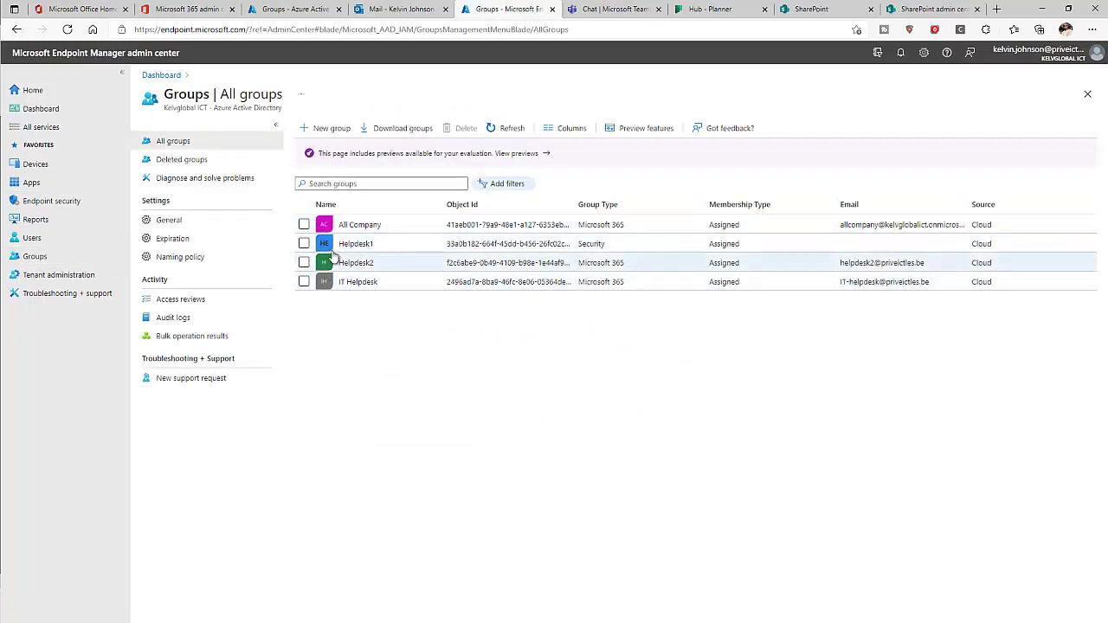
click(325, 131)
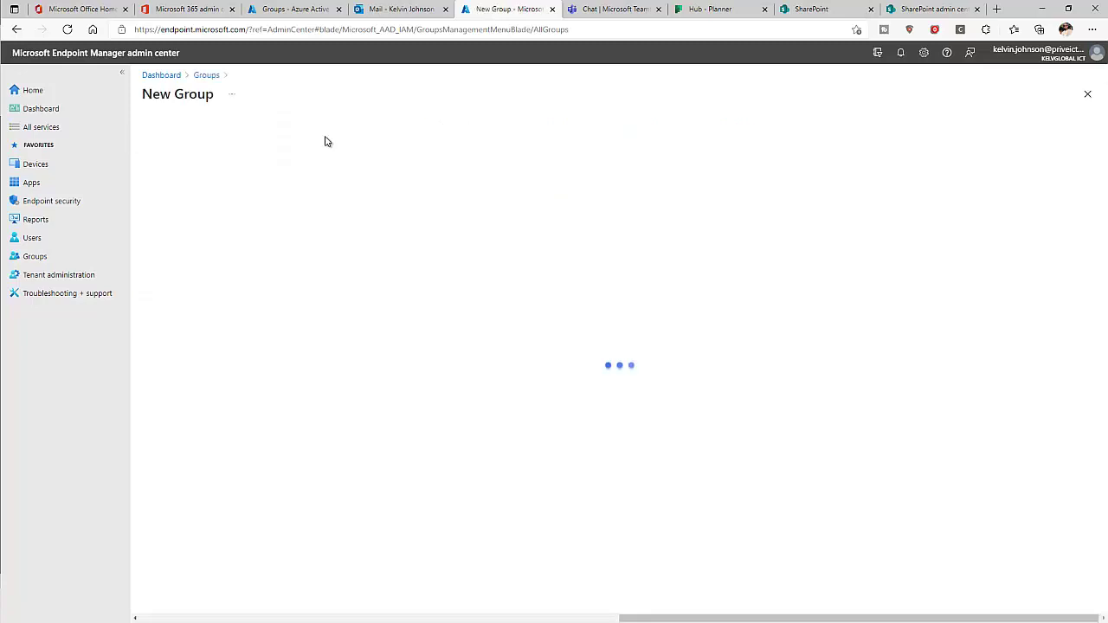
Create Helpdesk3 as an Assigned-membership Security group with one owner.
click(205, 152)
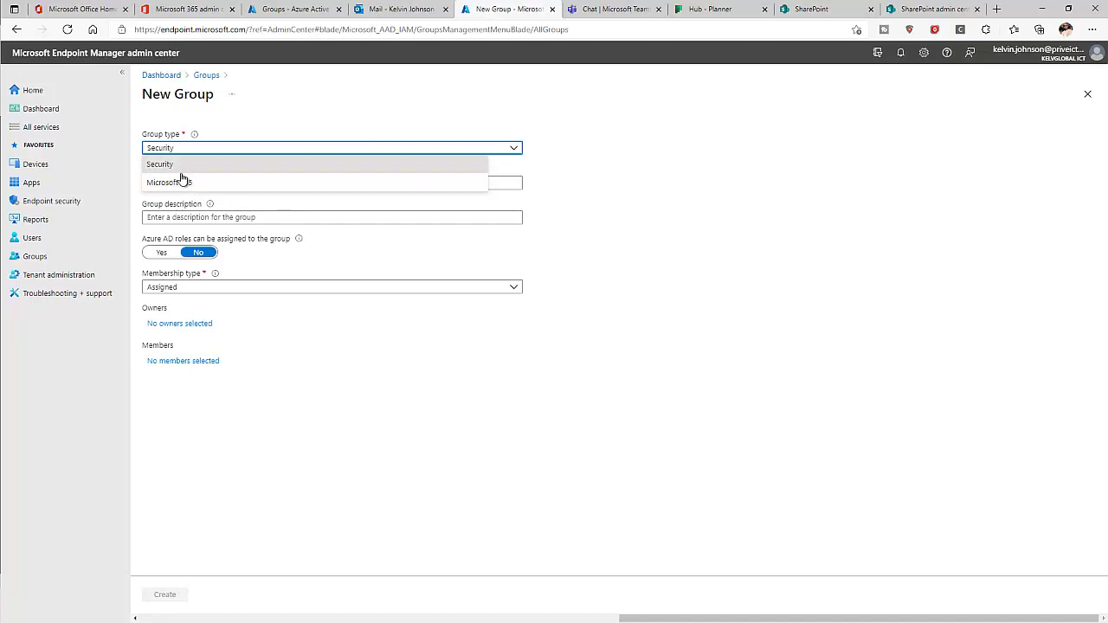
click(188, 168)
click(222, 183)
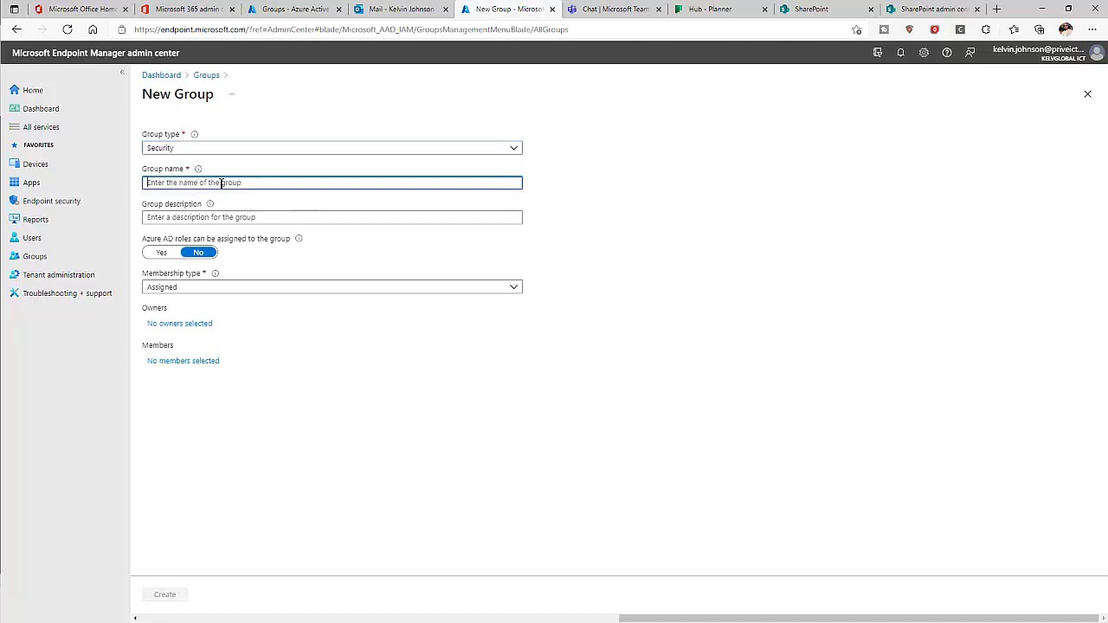
text(Helpdfe)
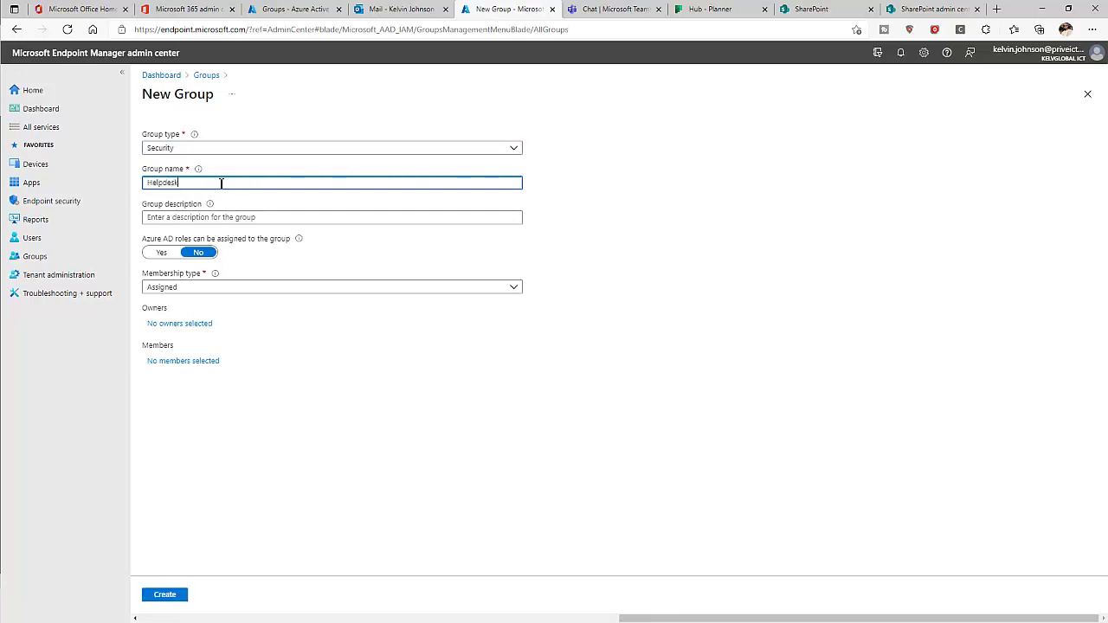
text(3)
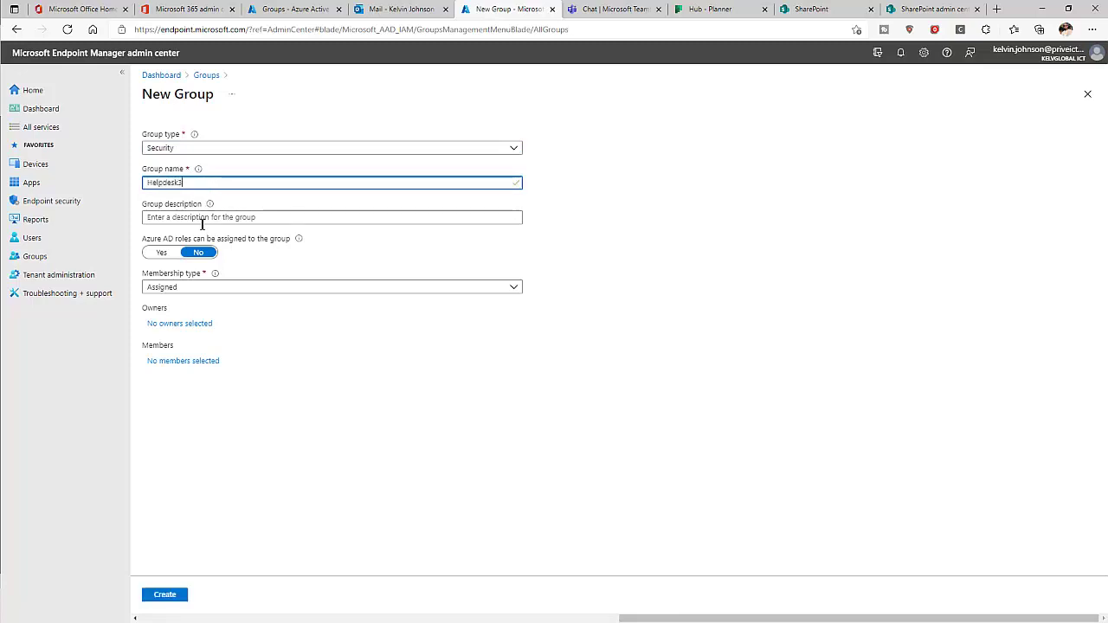
click(206, 287)
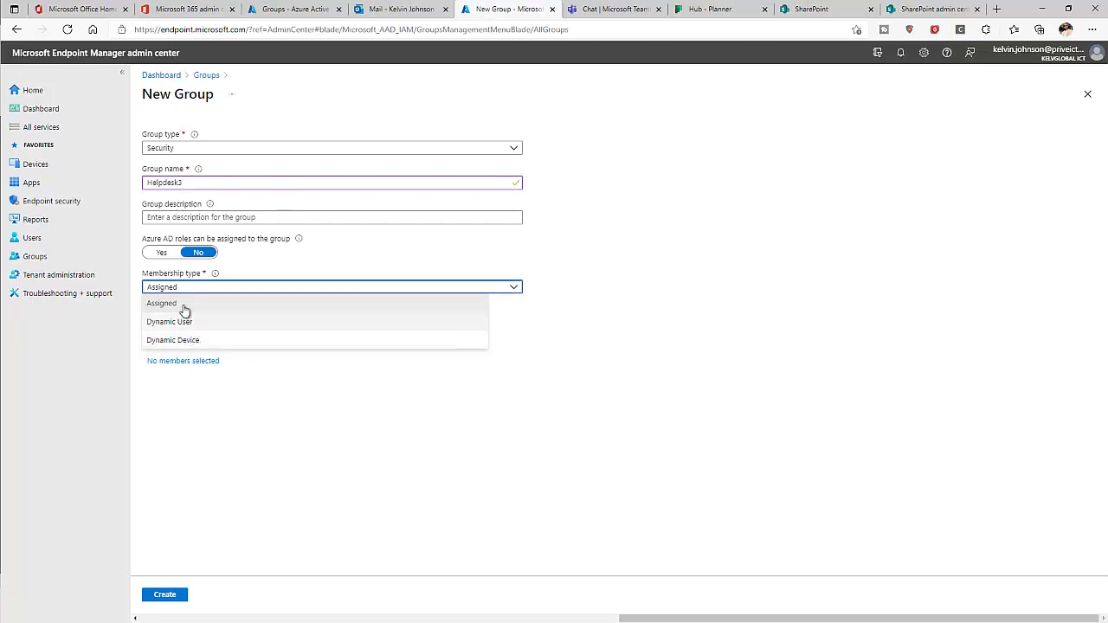
click(186, 305)
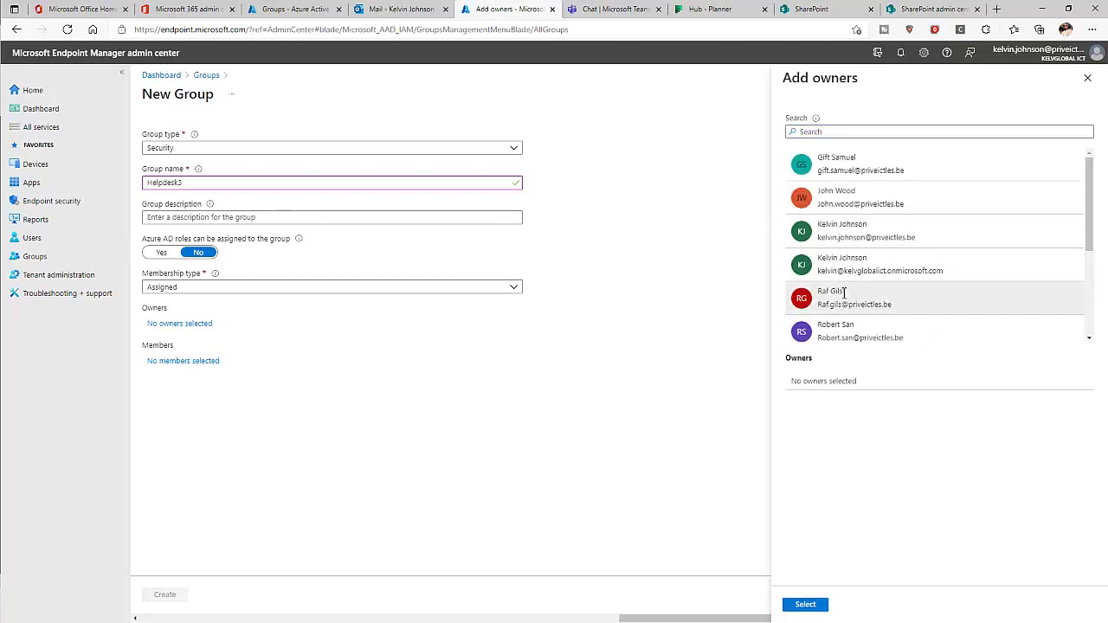
click(842, 299)
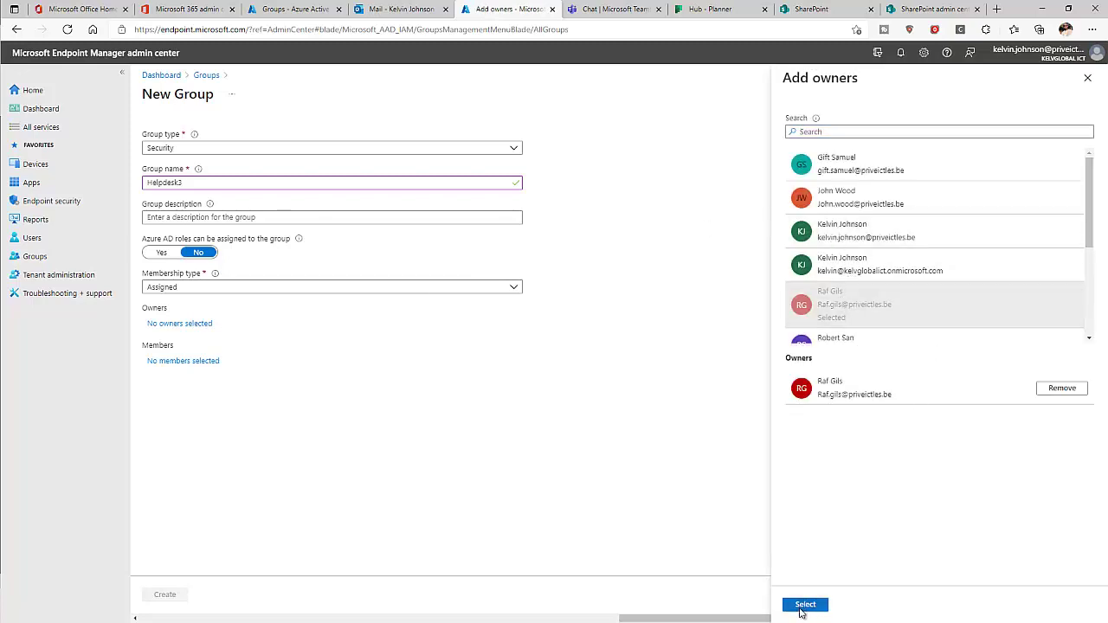
click(806, 604)
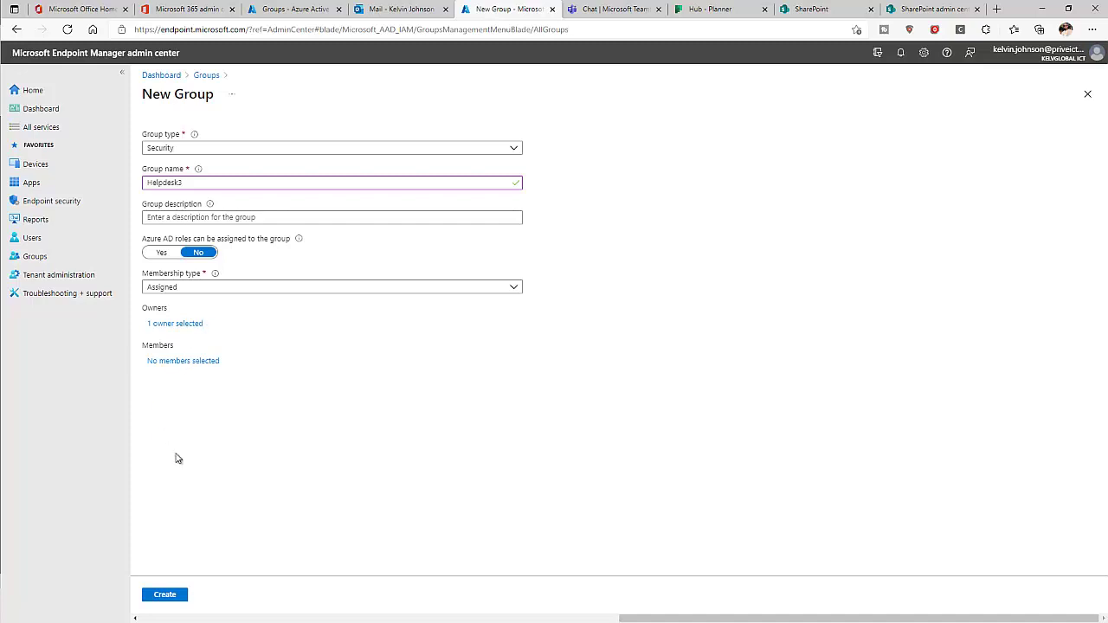
click(173, 596)
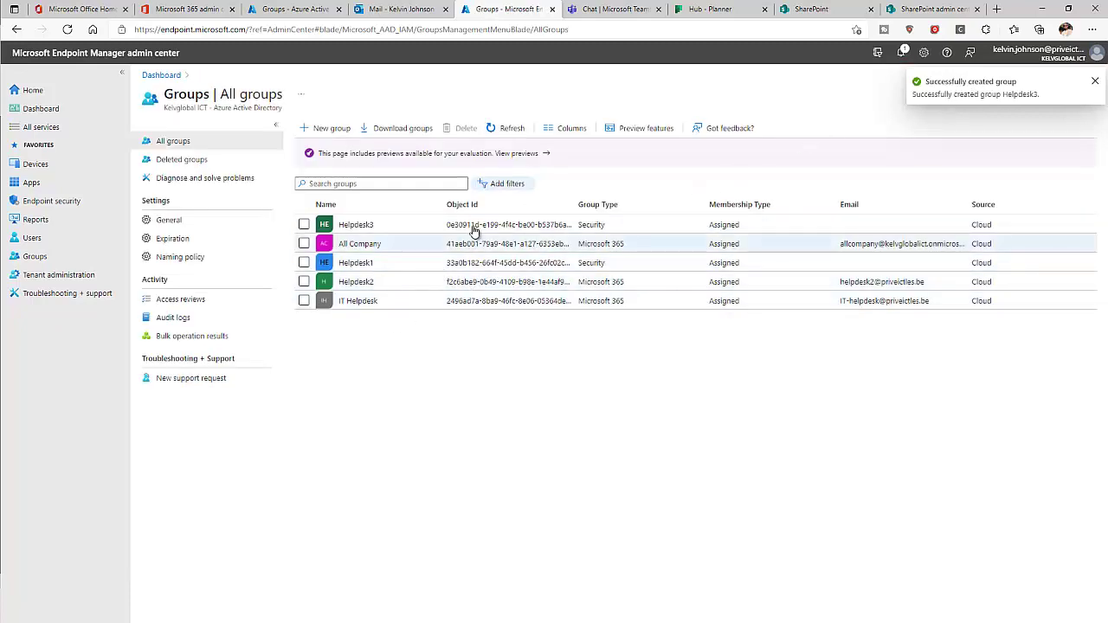
Dismiss the notifications prompt and start a new Teams team from scratch.
click(629, 8)
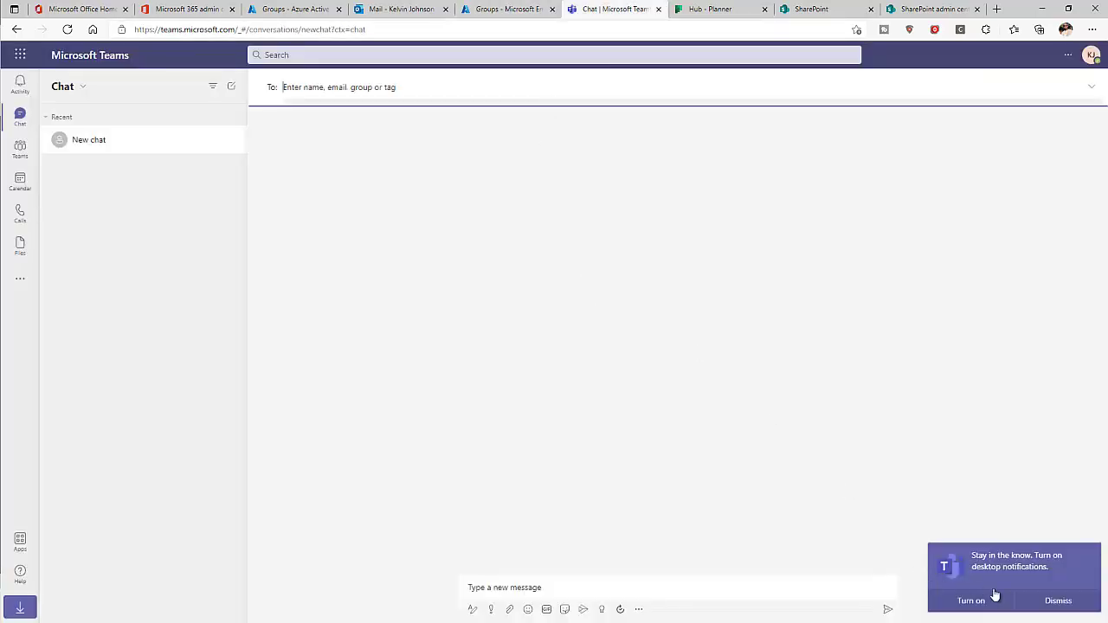
click(1056, 601)
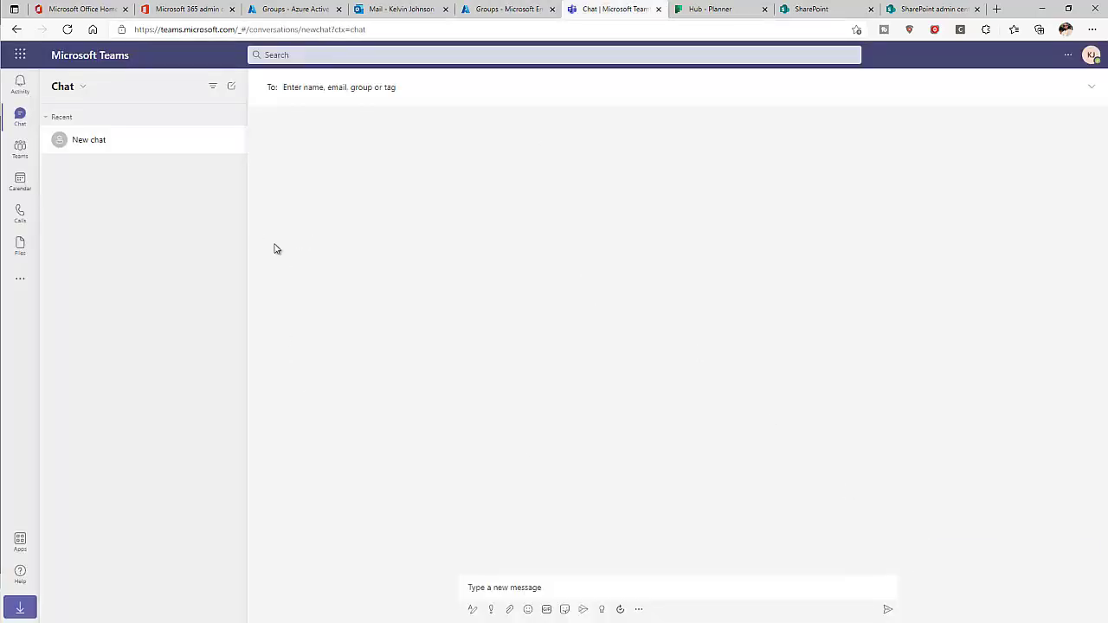
click(20, 149)
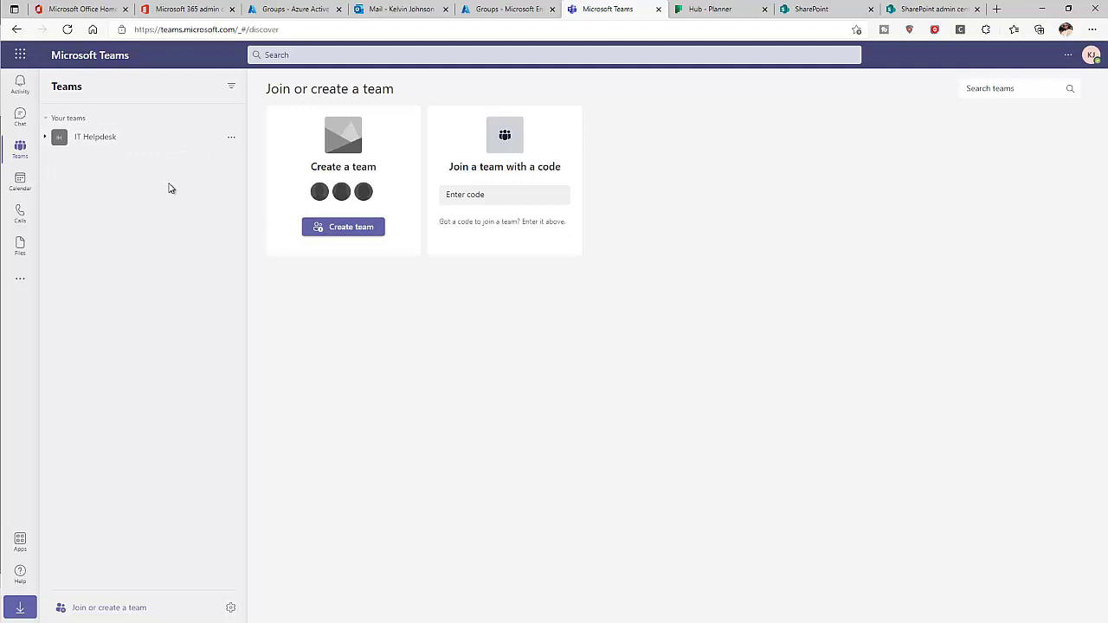
click(351, 228)
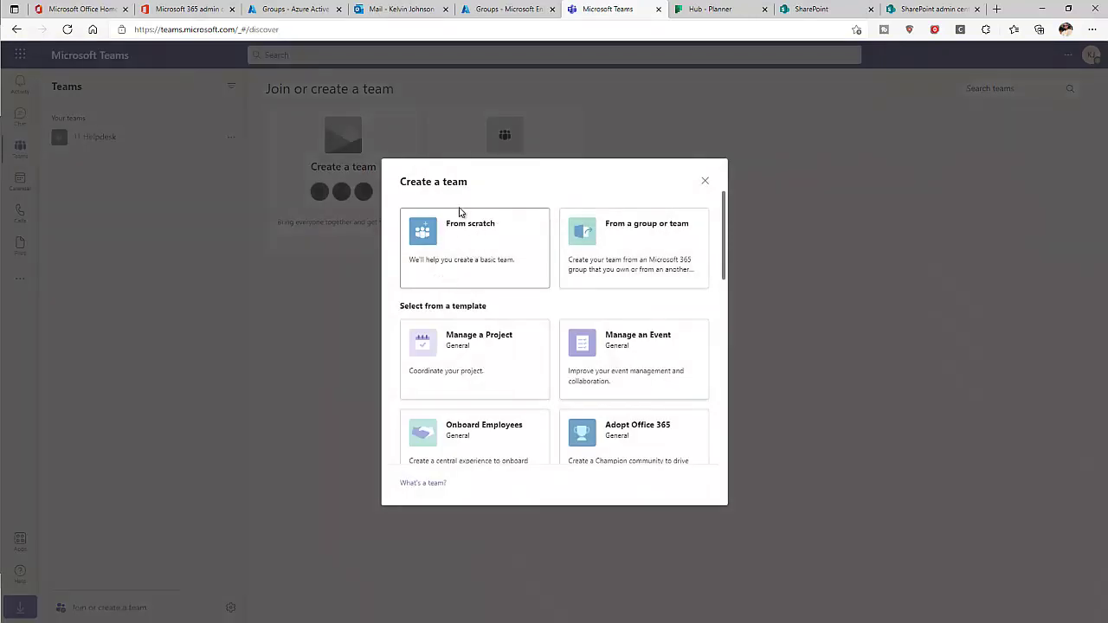
click(631, 269)
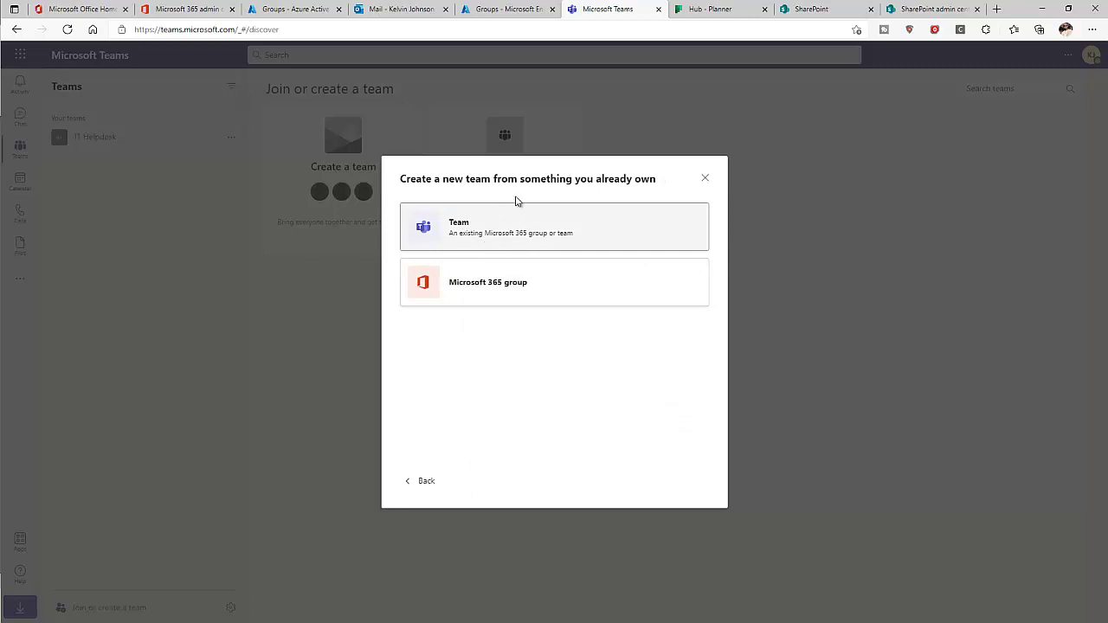
click(705, 177)
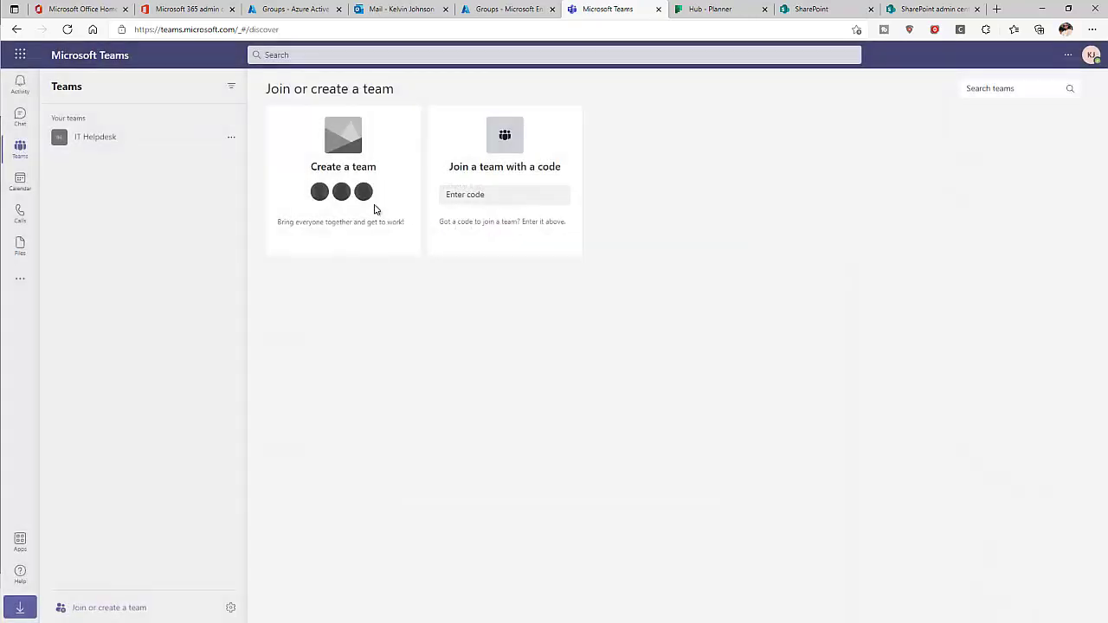
click(360, 225)
click(439, 239)
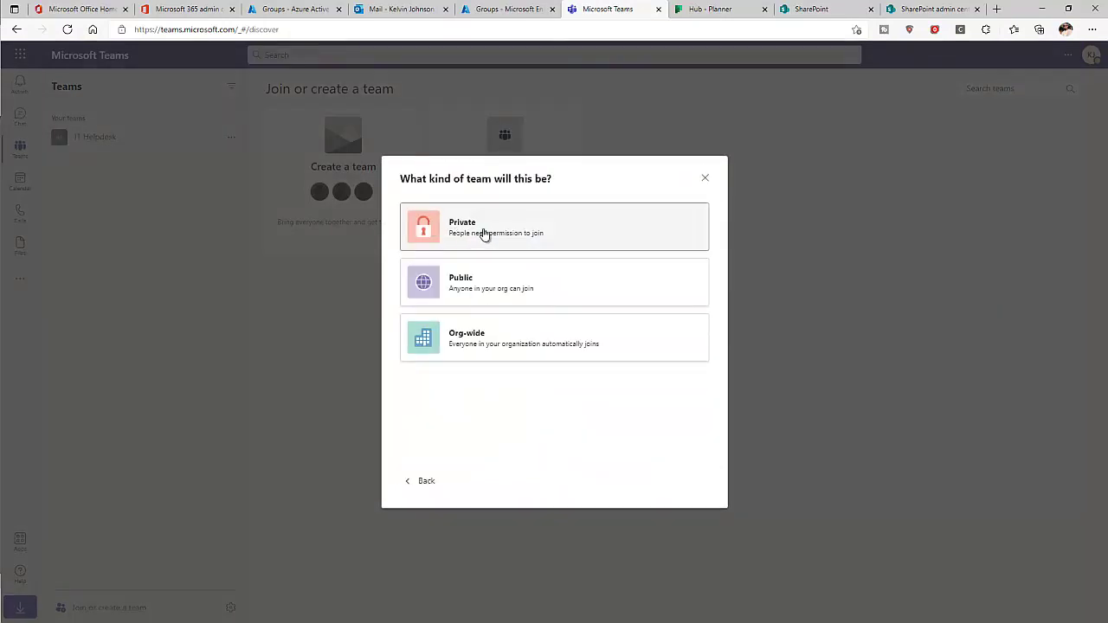
Create a Public team named Helpdesk4.
click(501, 290)
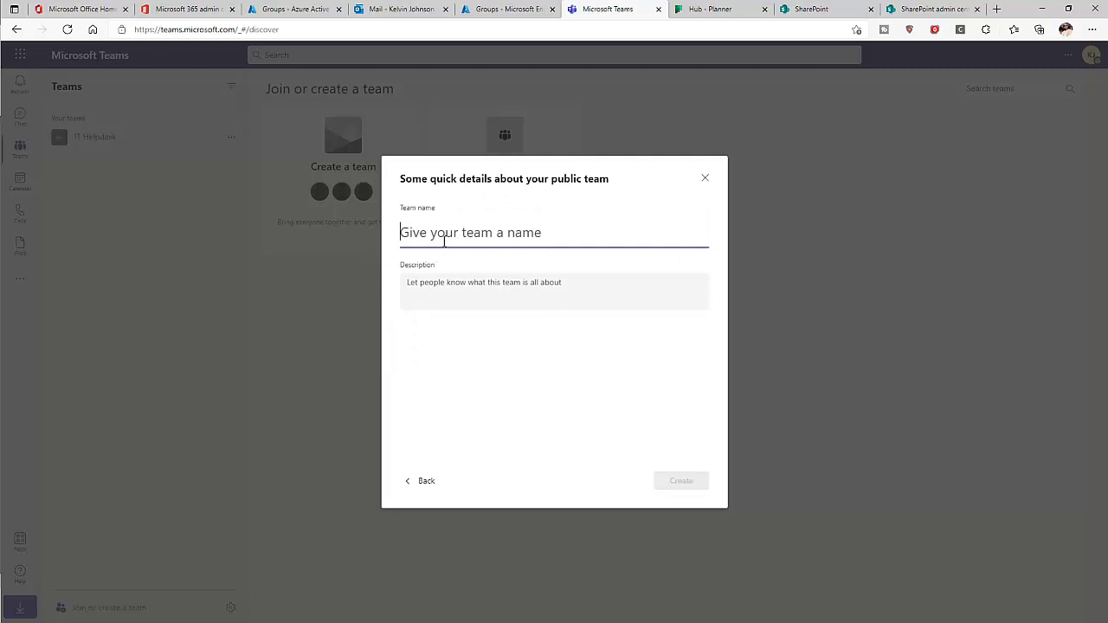
text(Helpde)
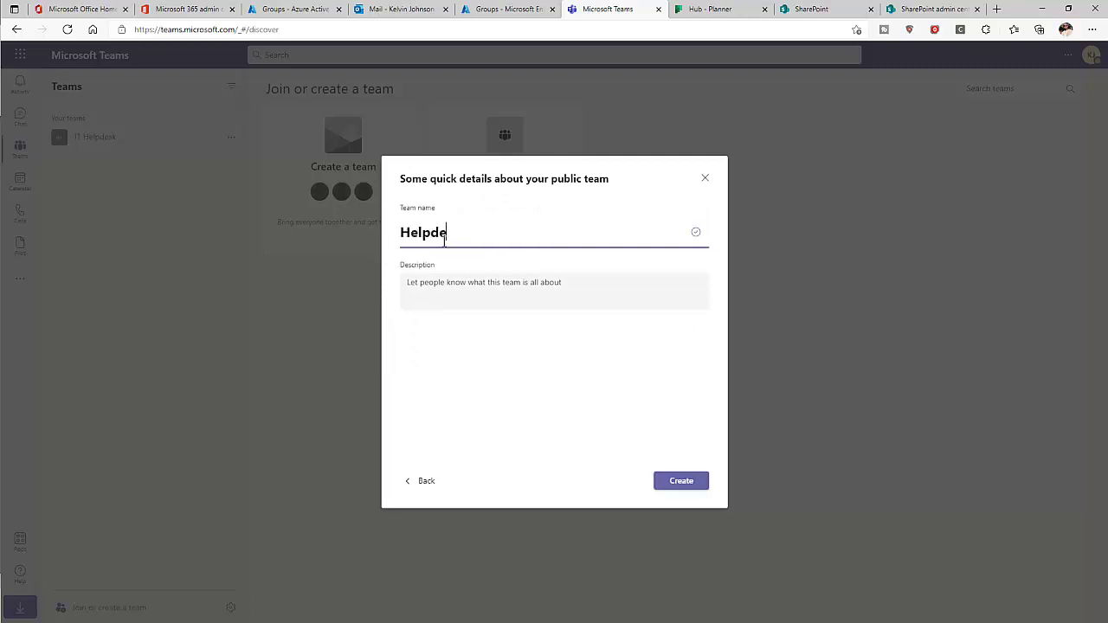
text(sk4)
click(528, 291)
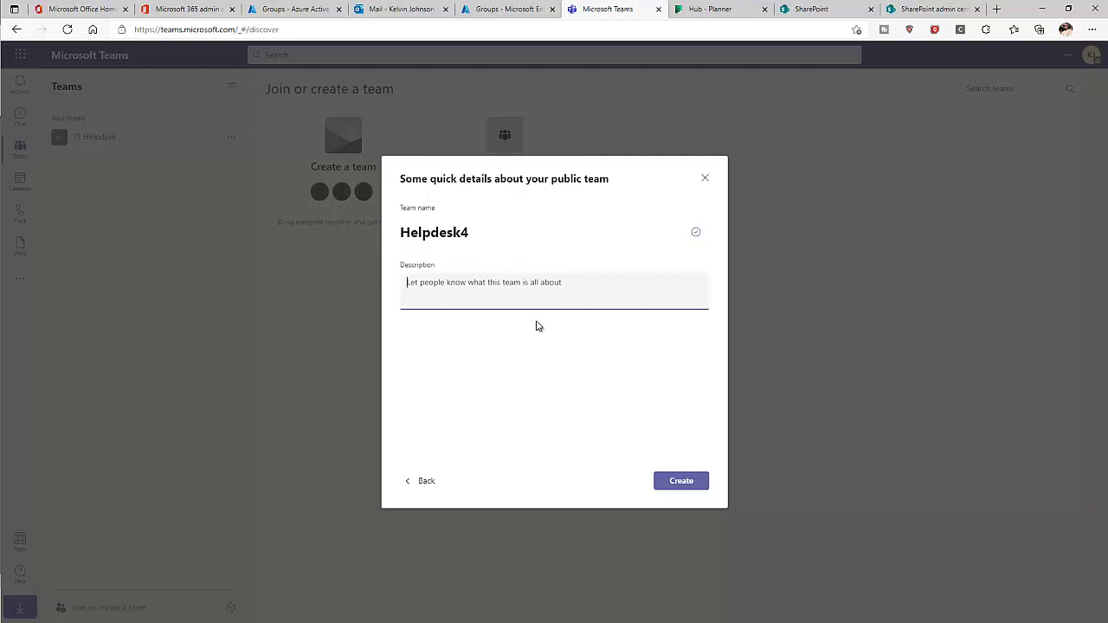
click(681, 483)
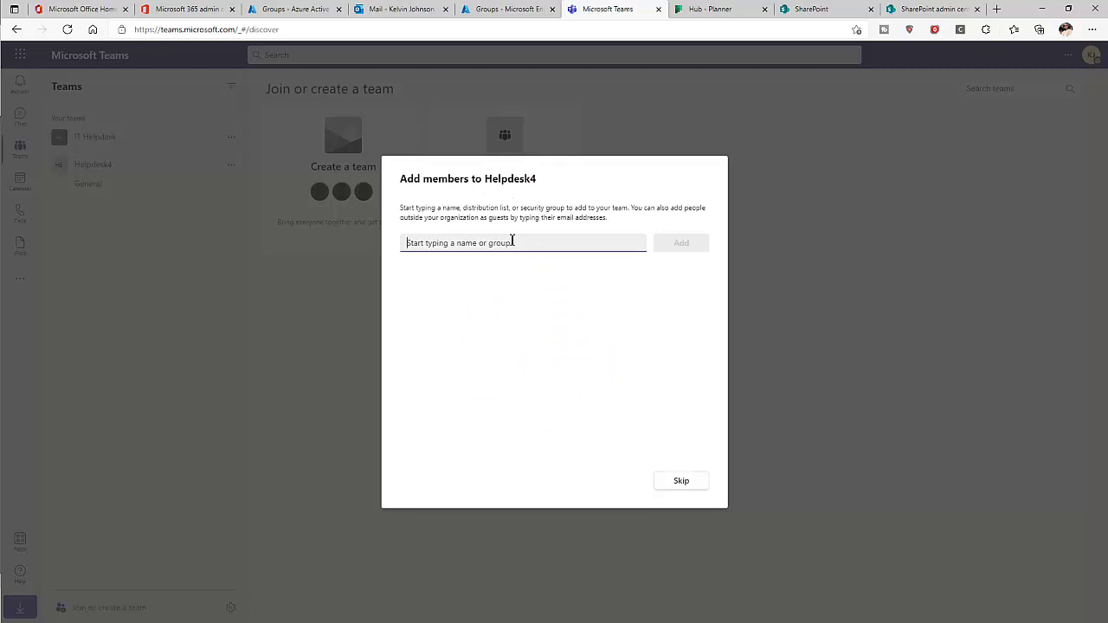
Add three people from the name suggestions as Helpdesk4 members and close the dialog.
text(raf)
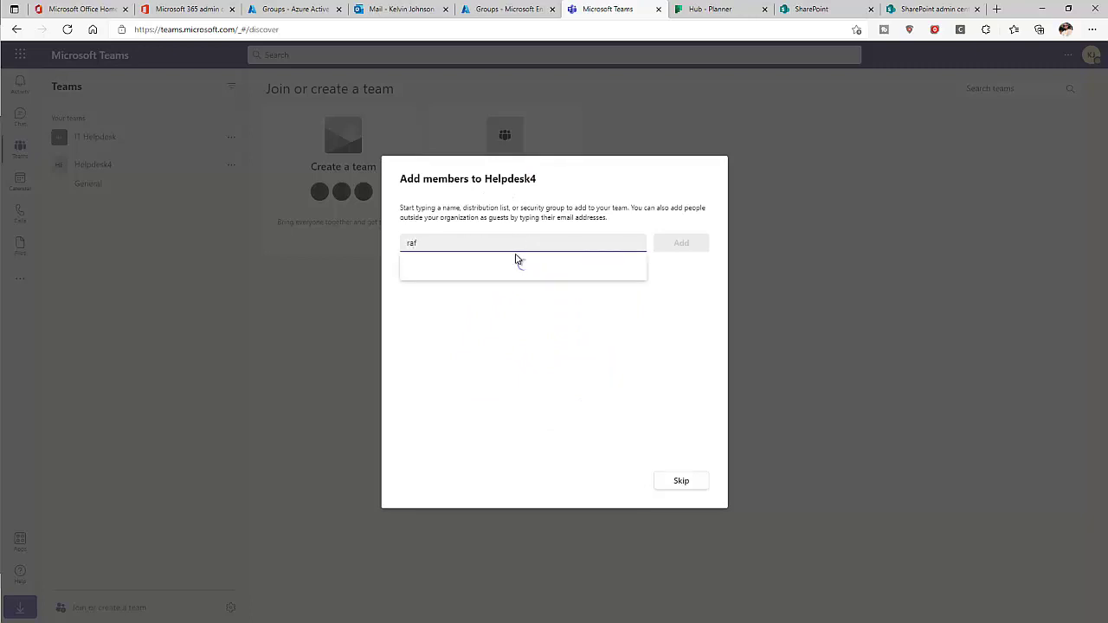
click(489, 276)
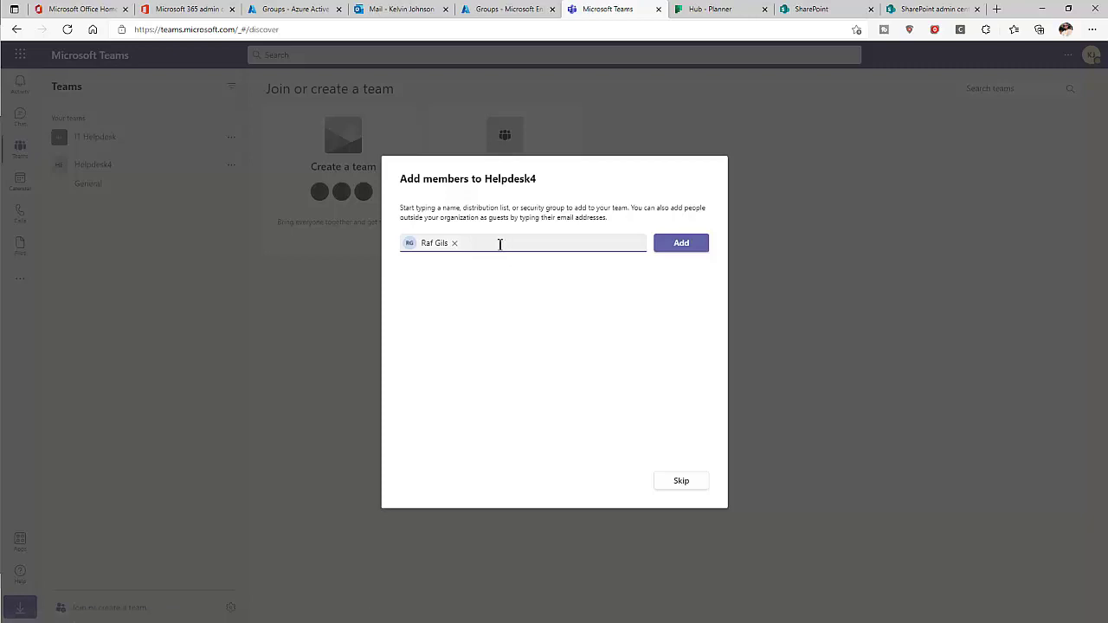
text(Tina)
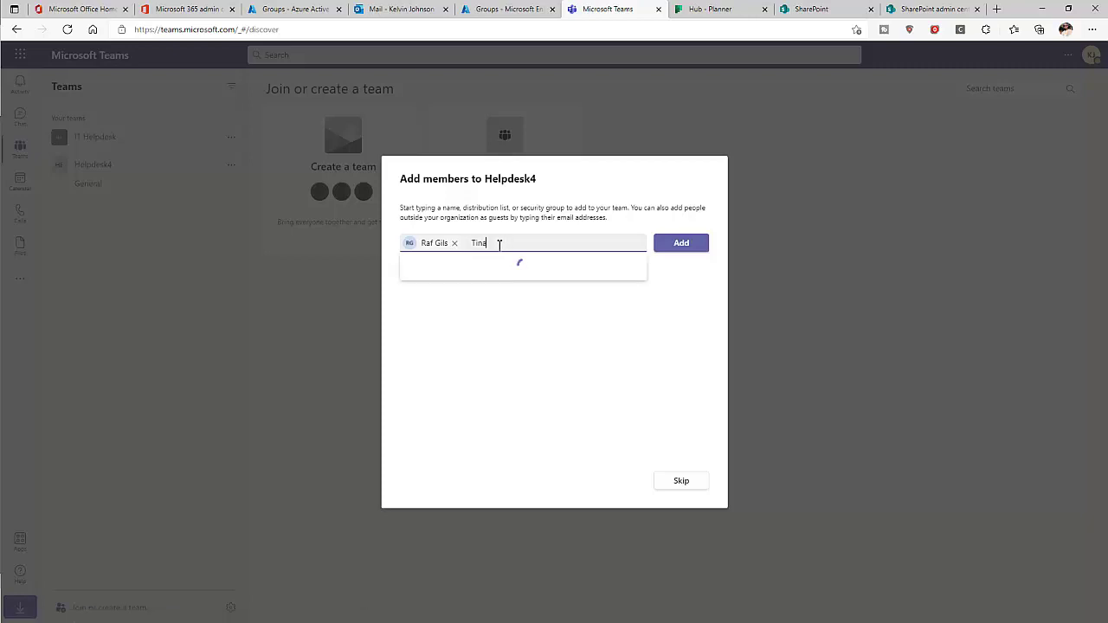
click(487, 276)
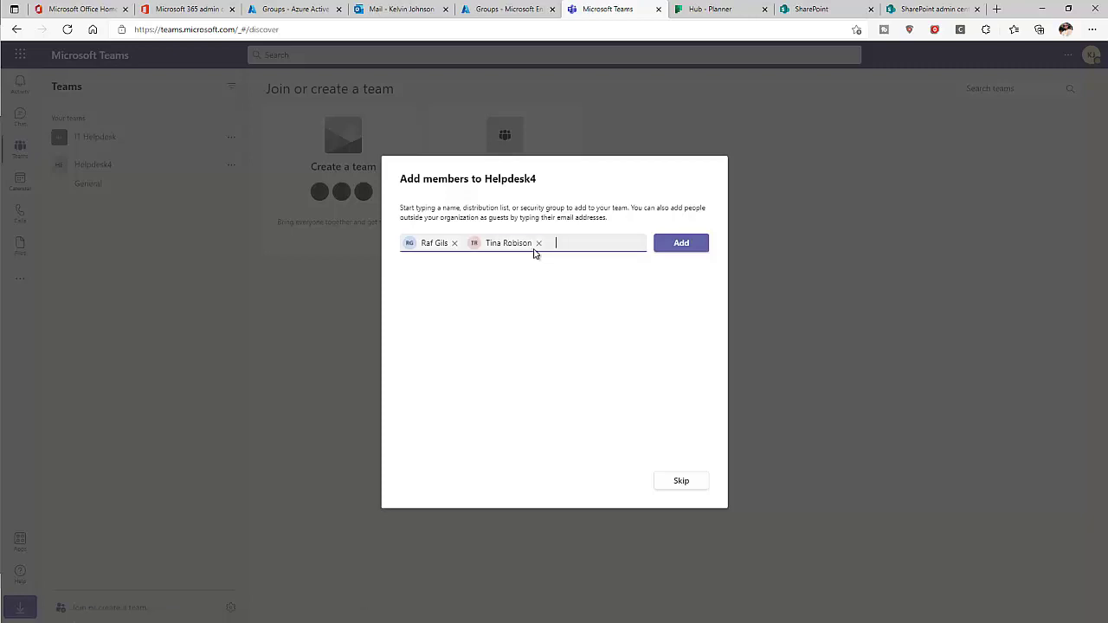
text(kelv)
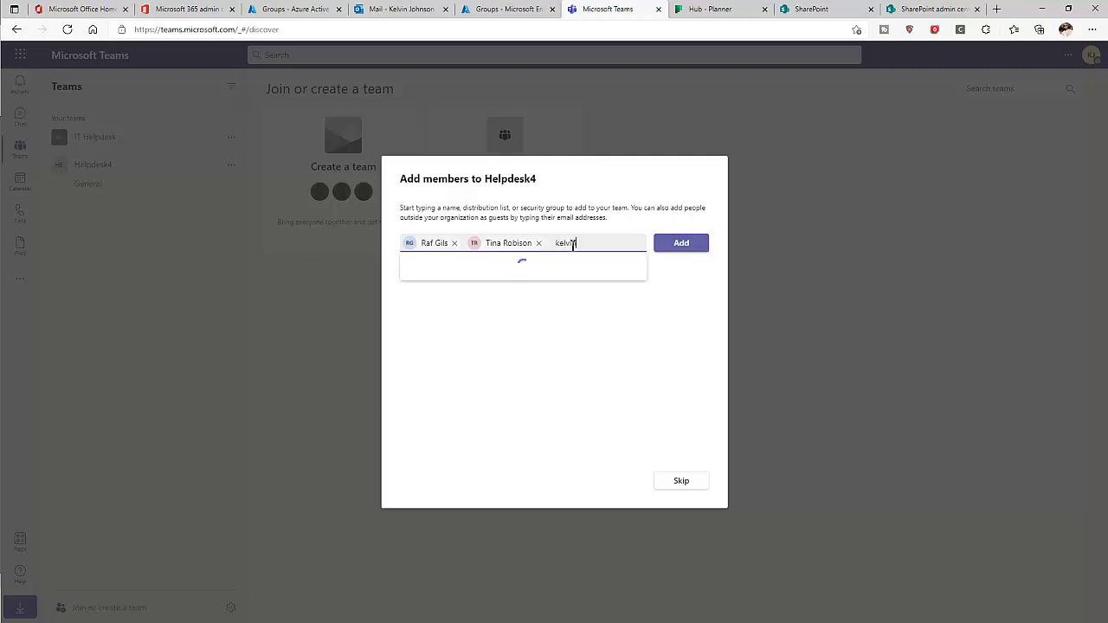
text(in)
click(497, 274)
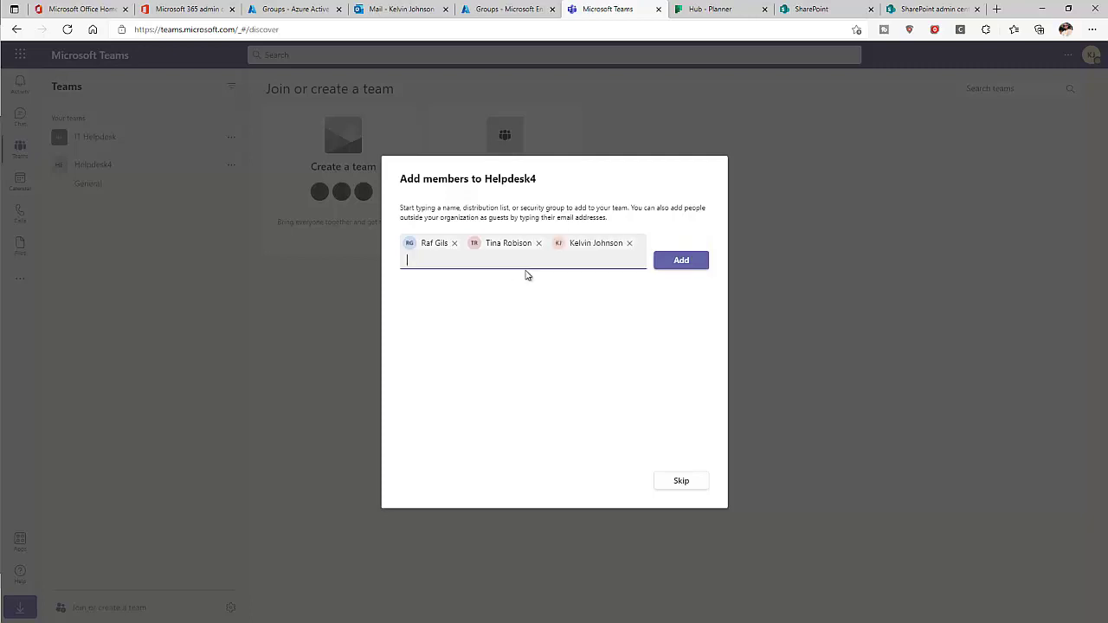
click(688, 268)
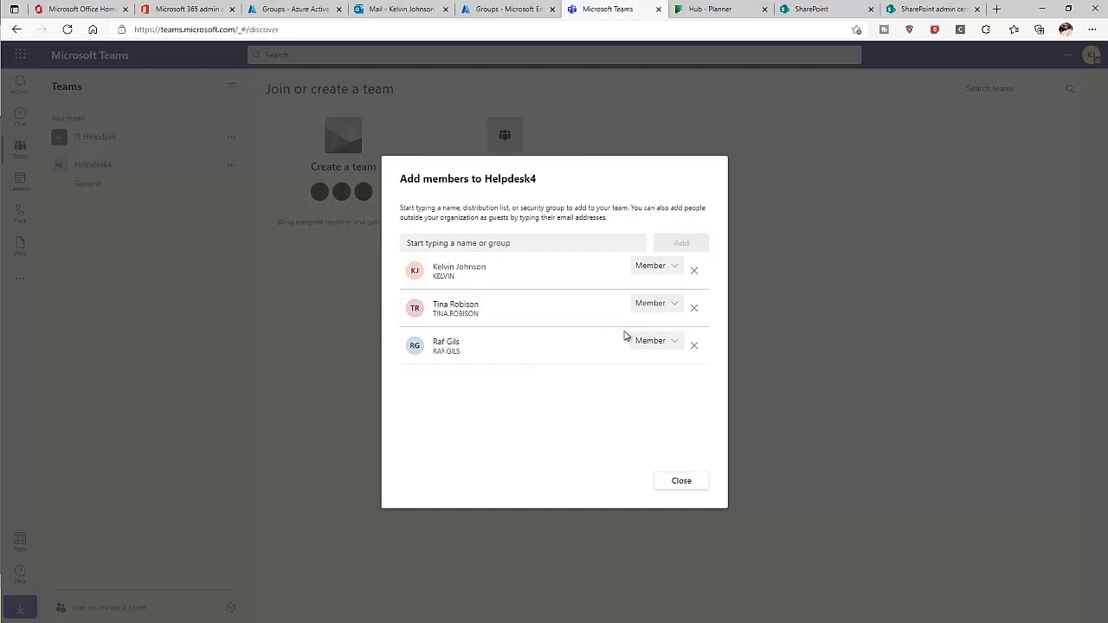
click(680, 483)
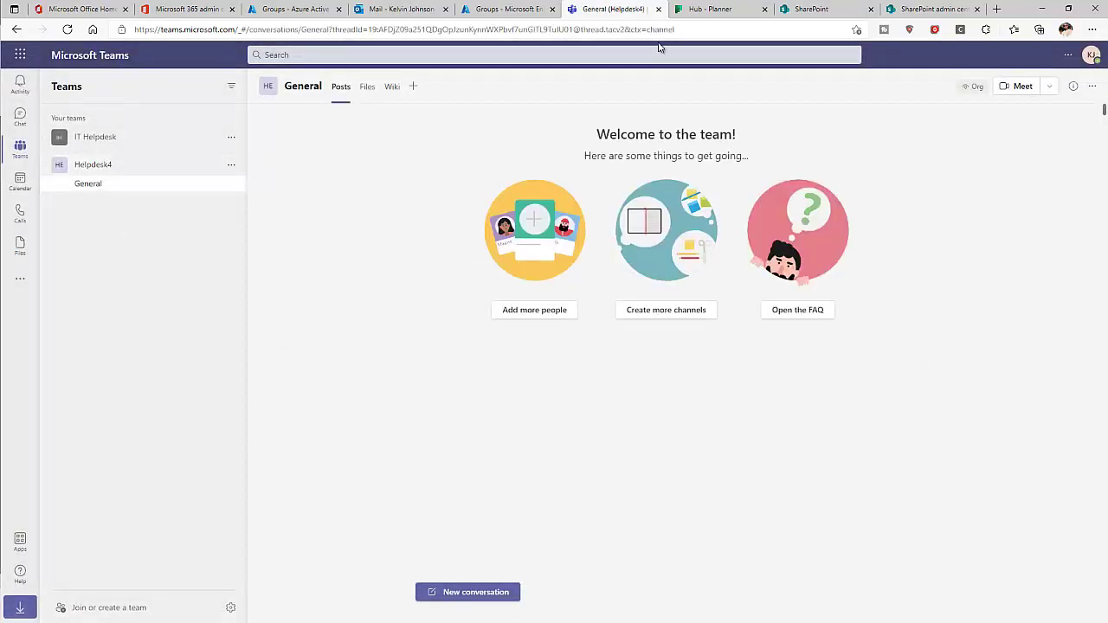
Create a new private plan called Helpdesk5 from the Planner hub.
click(710, 9)
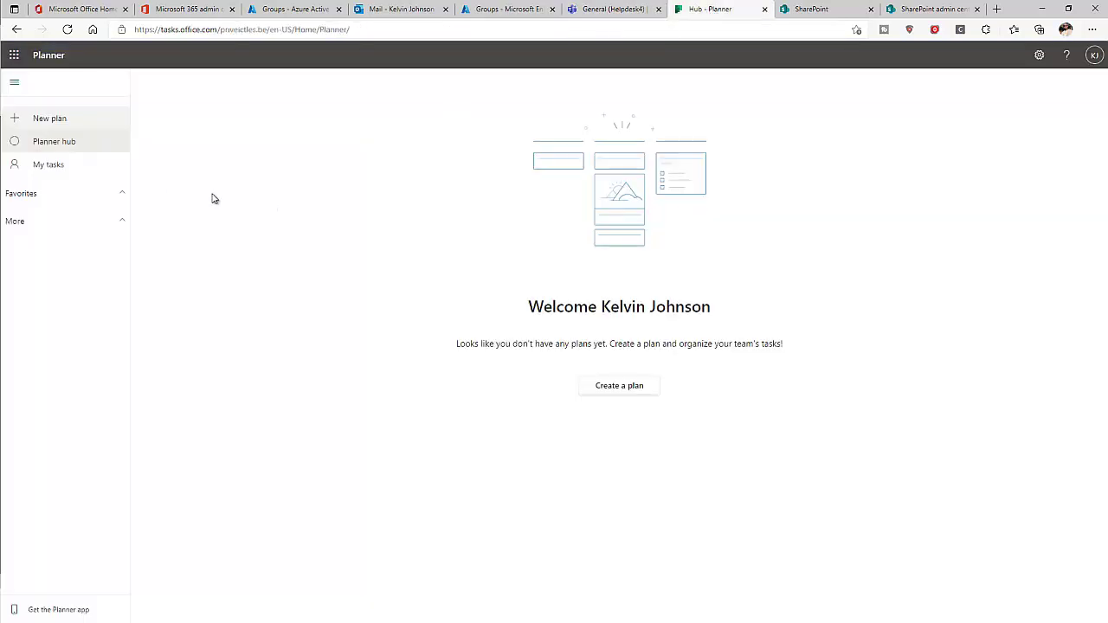
click(61, 122)
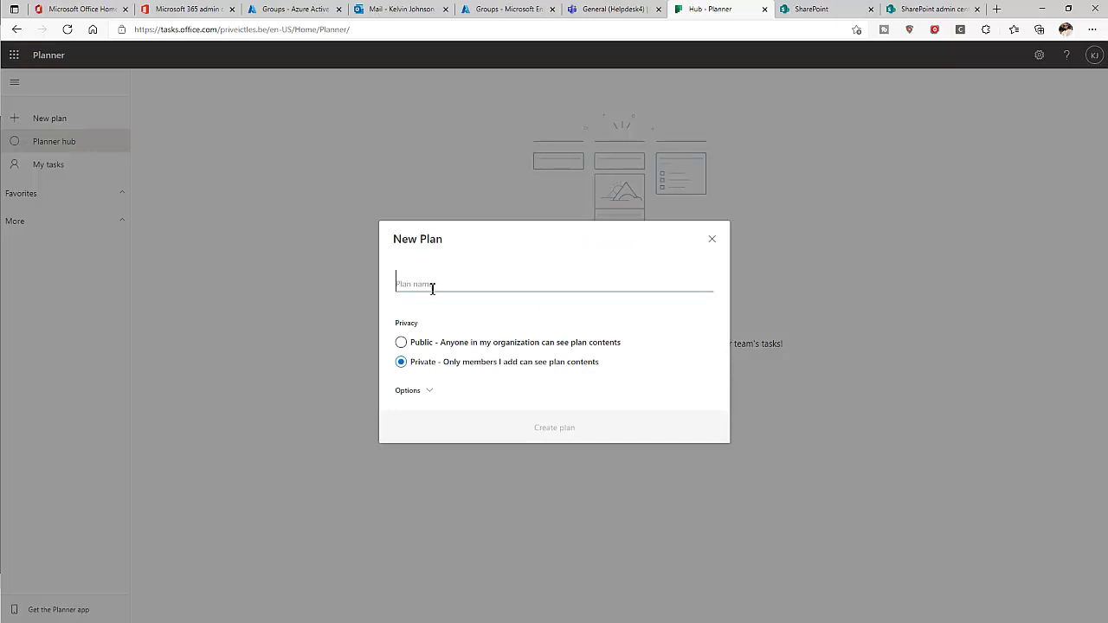
text(Help)
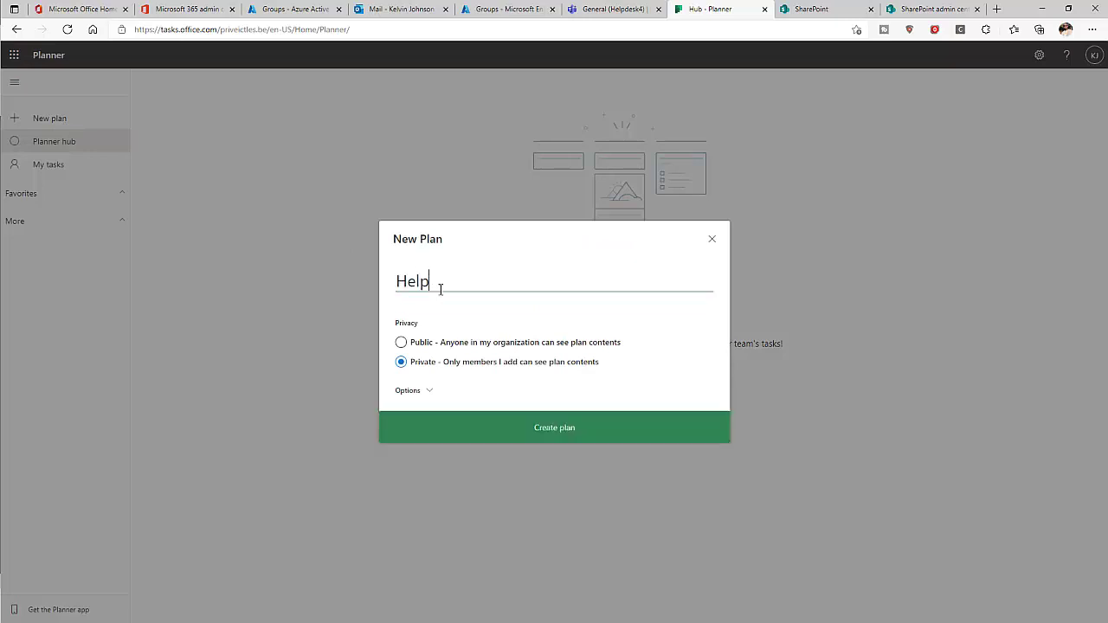
text(desk5)
click(431, 391)
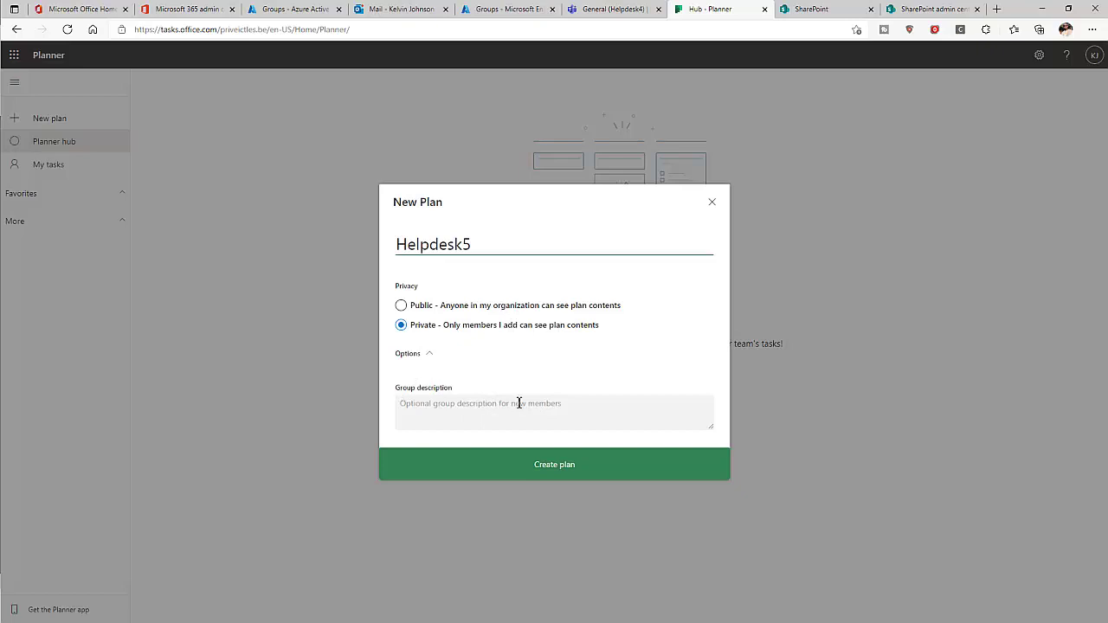
click(530, 466)
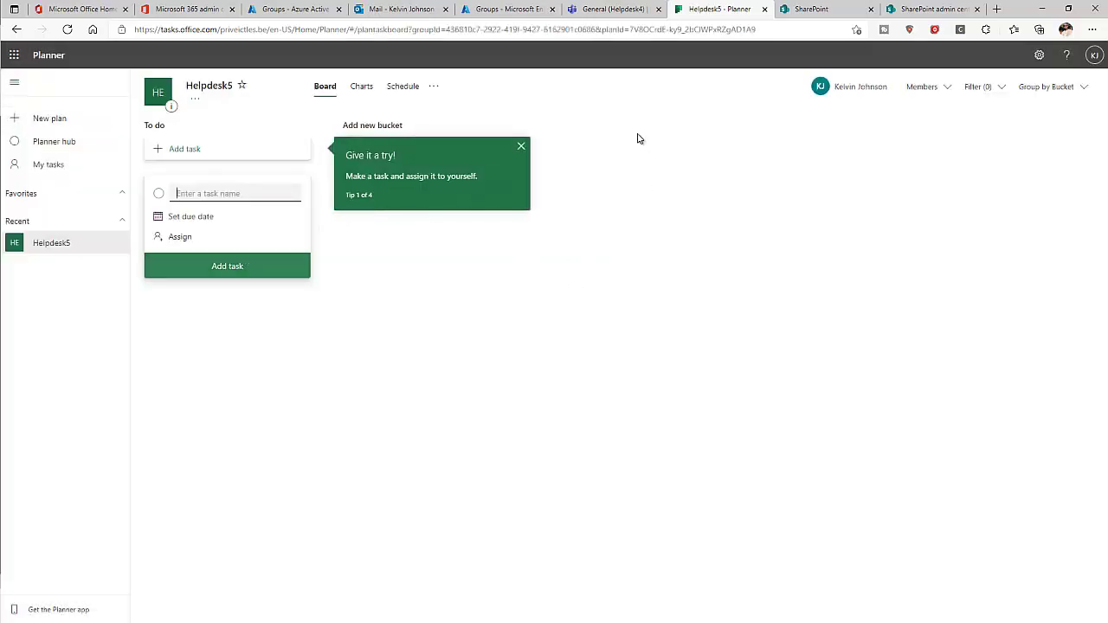
Add a second colleague, found by name, to the Helpdesk5 plan's members.
click(944, 90)
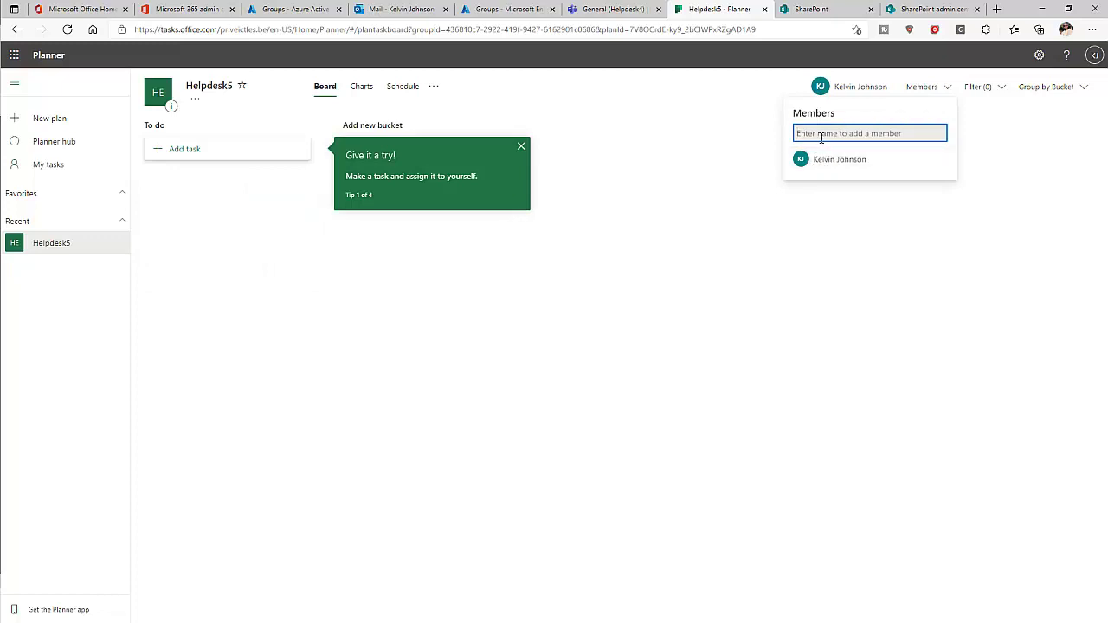
text(joh)
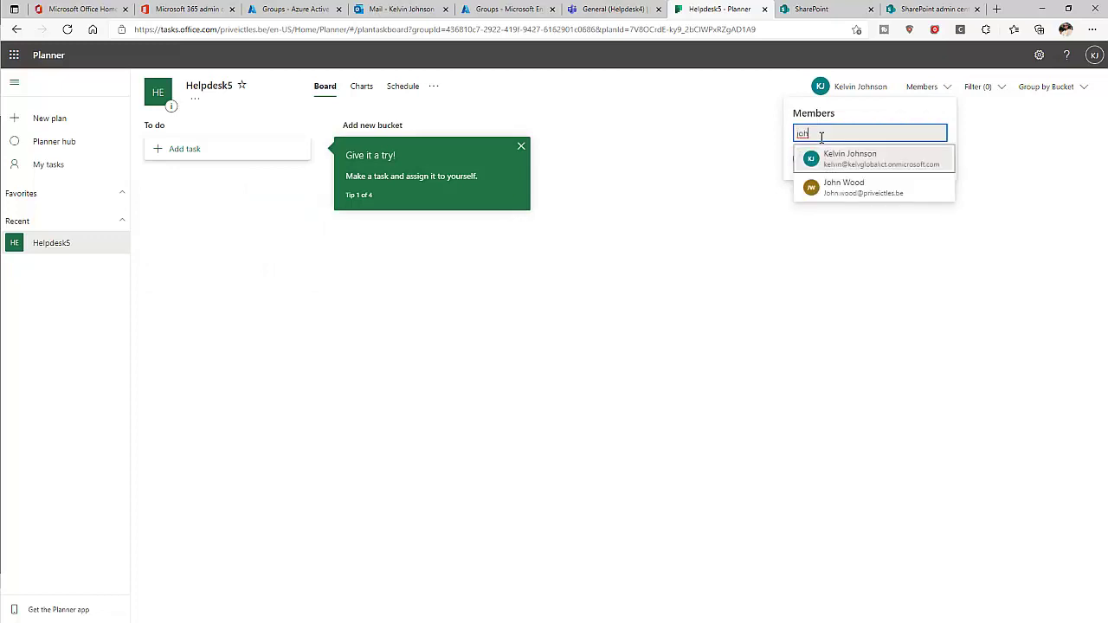
click(821, 184)
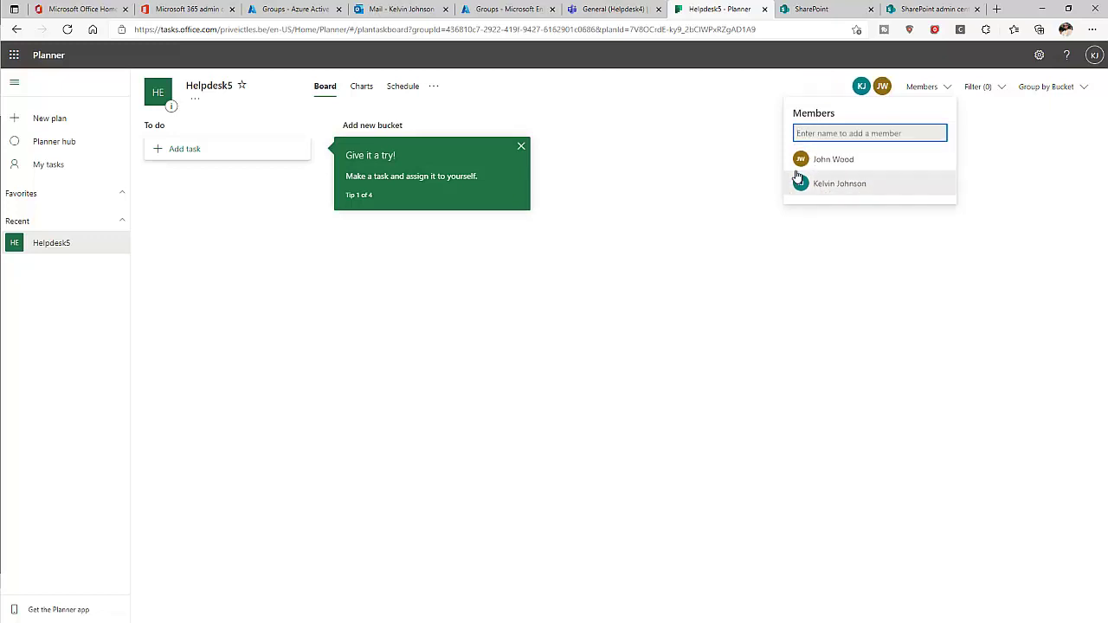
click(943, 159)
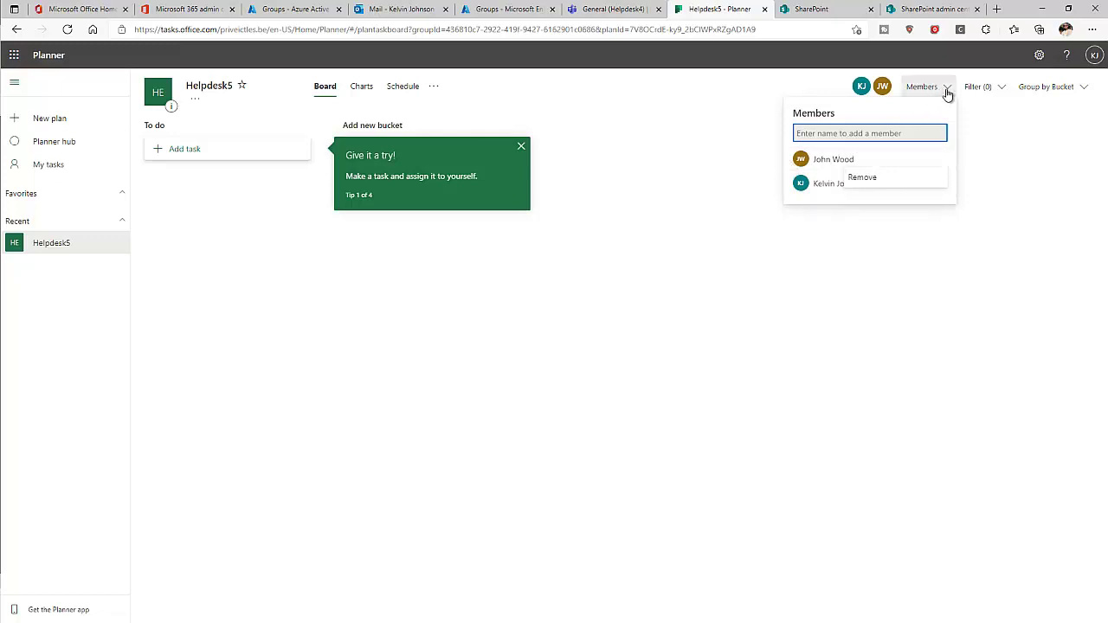
click(610, 183)
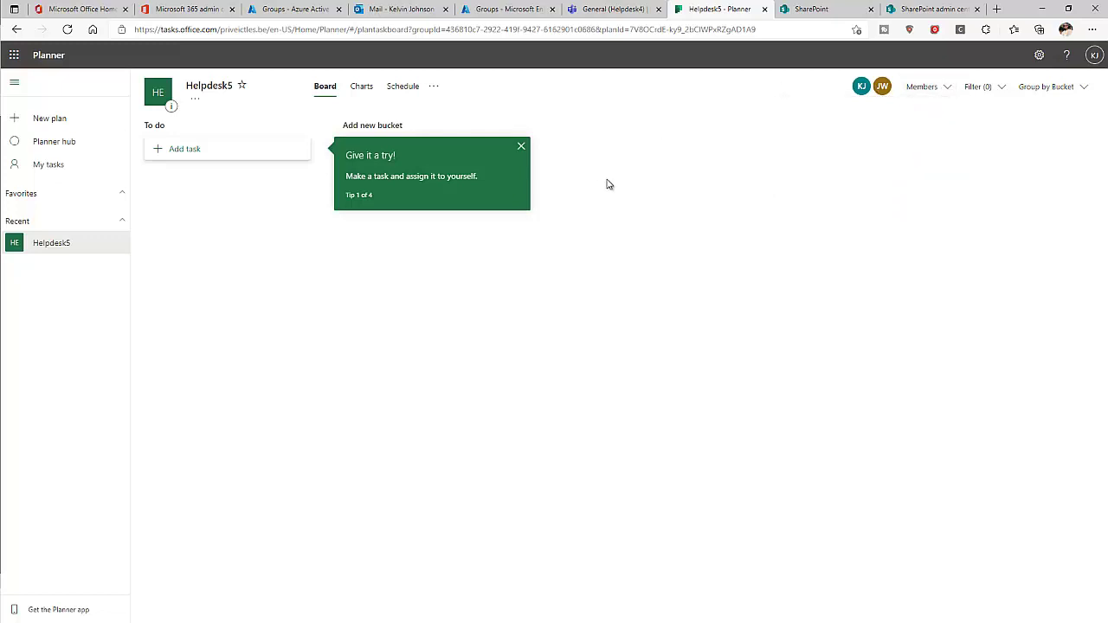
click(784, 10)
Abandon the unfinished SharePoint site and start a new Team site instead.
click(635, 296)
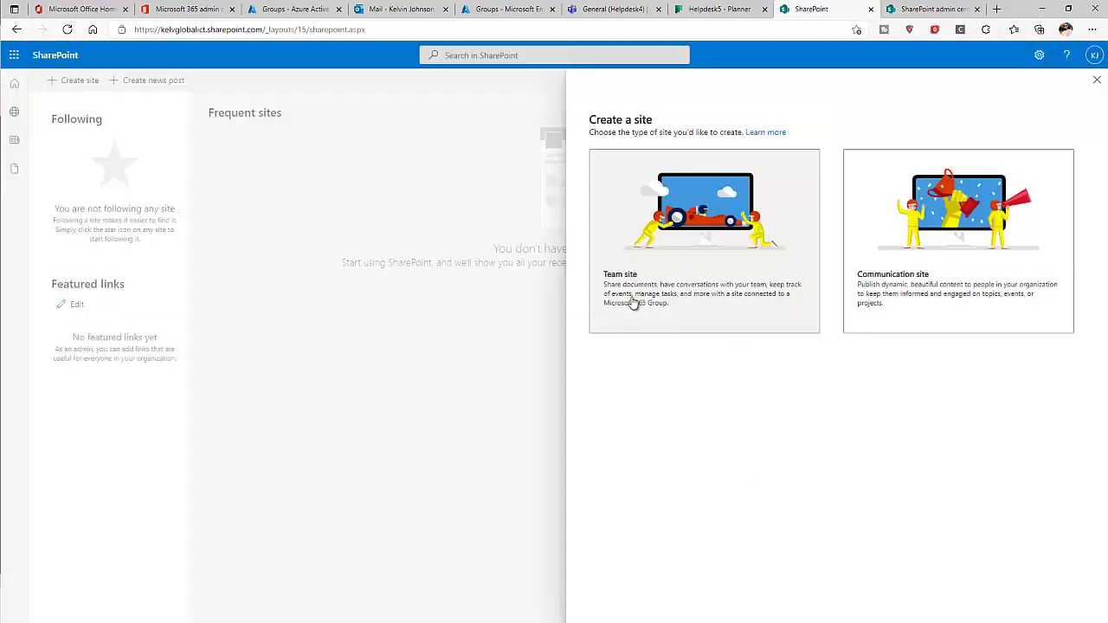
click(1096, 80)
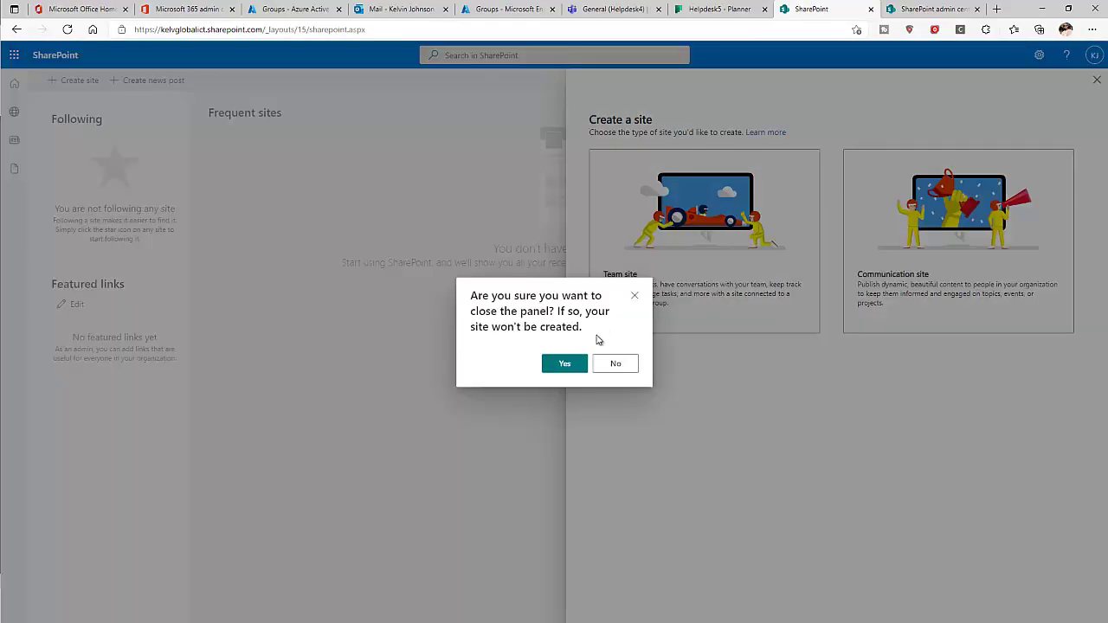
click(564, 363)
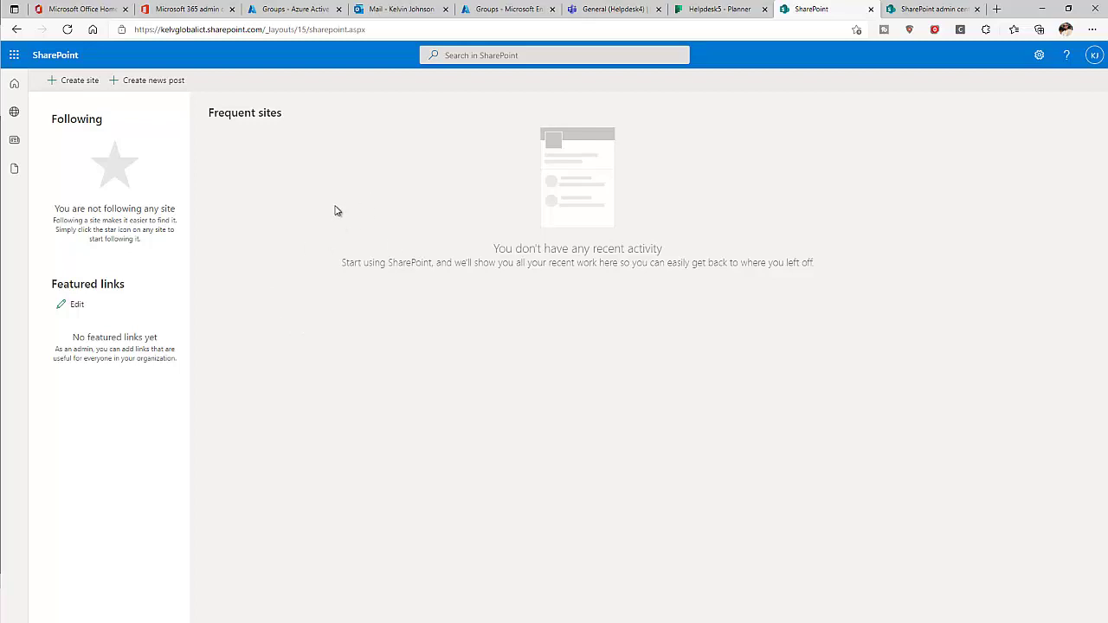
click(74, 84)
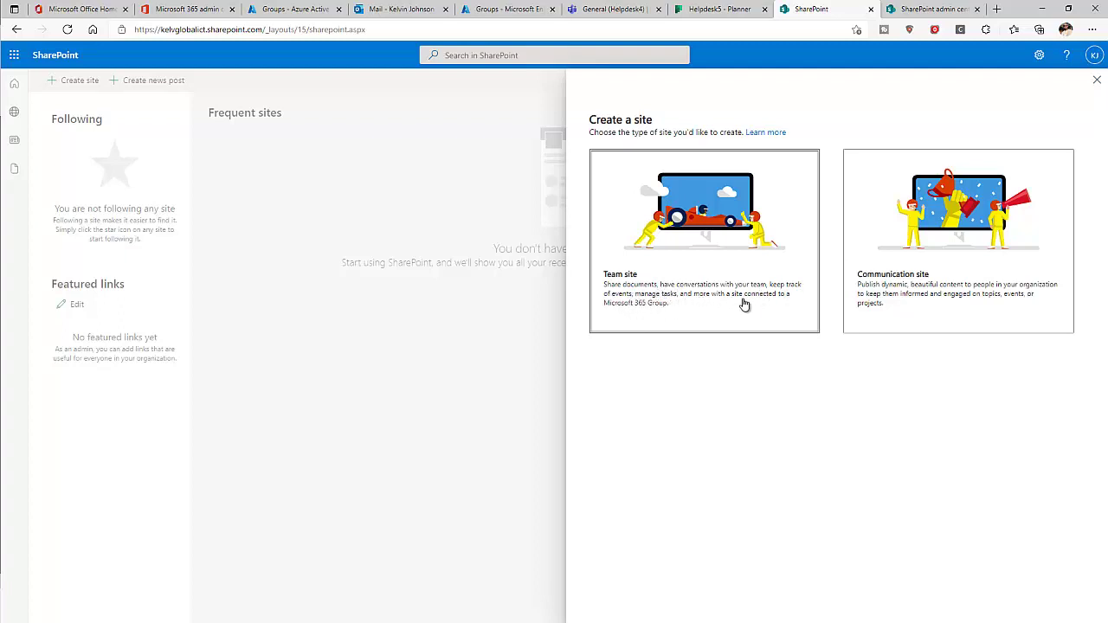
click(685, 290)
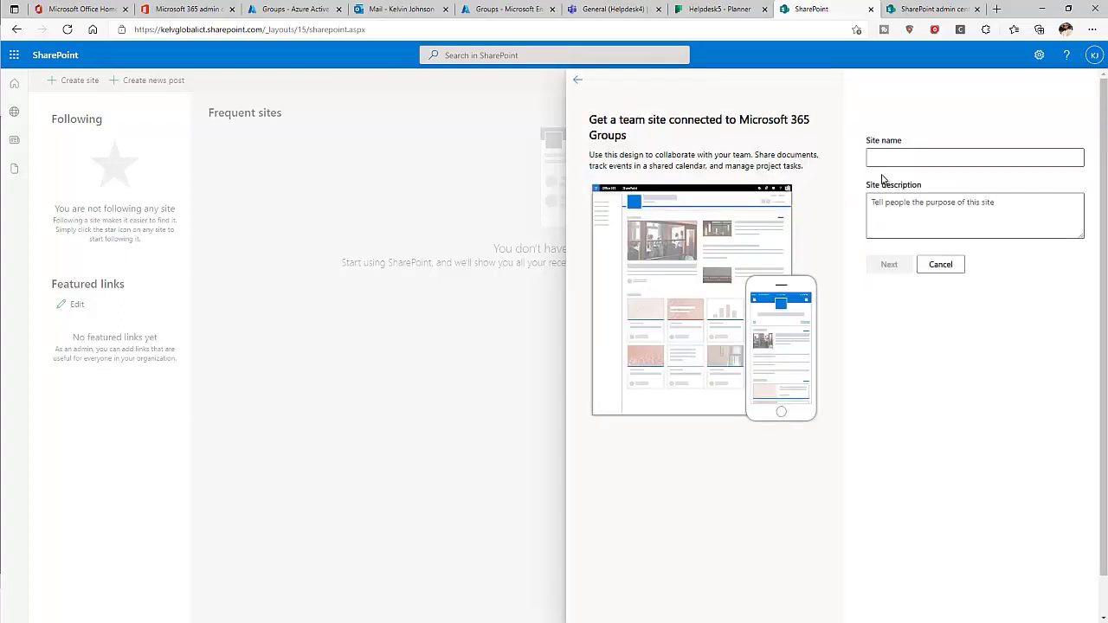
Name the team site Helpdesk-01 and set its privacy to Public for anyone in the organization.
text(Hel)
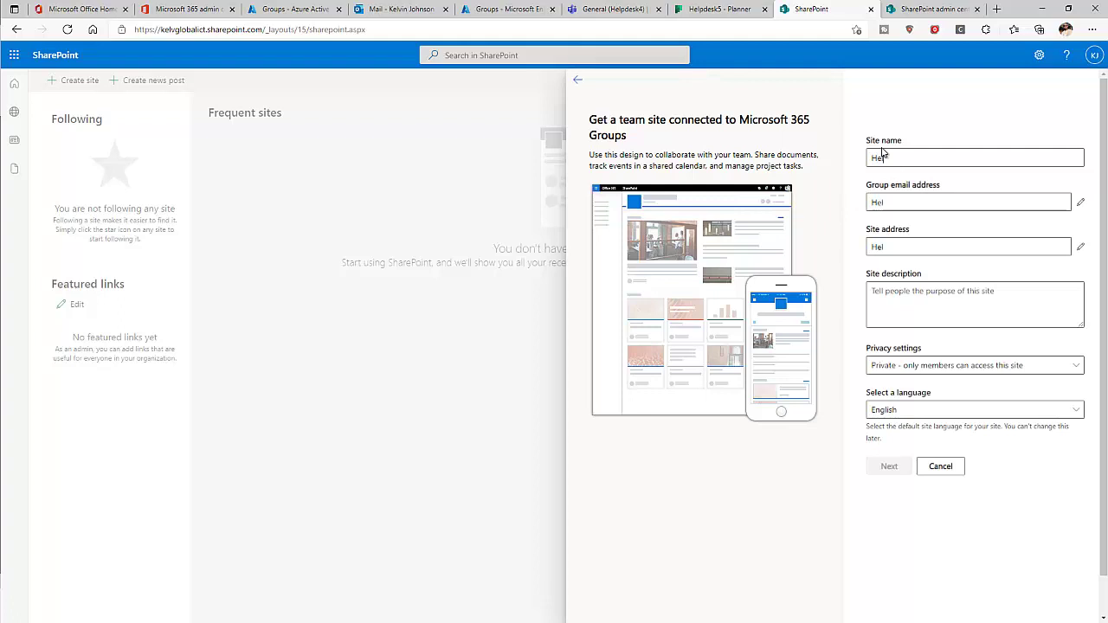
text(pdesk-)
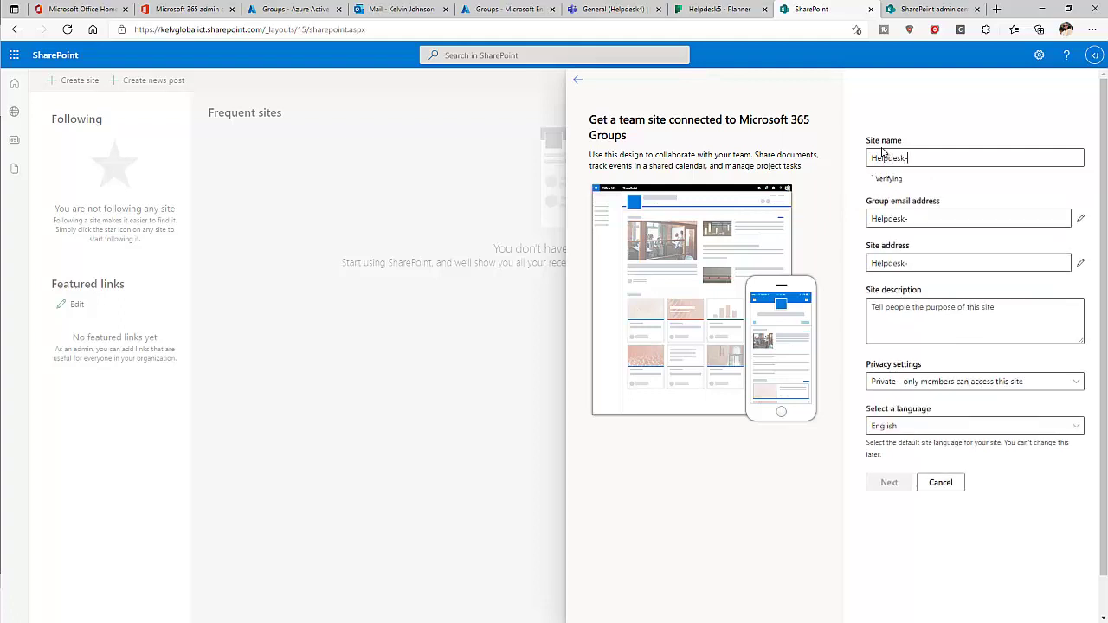
text(01)
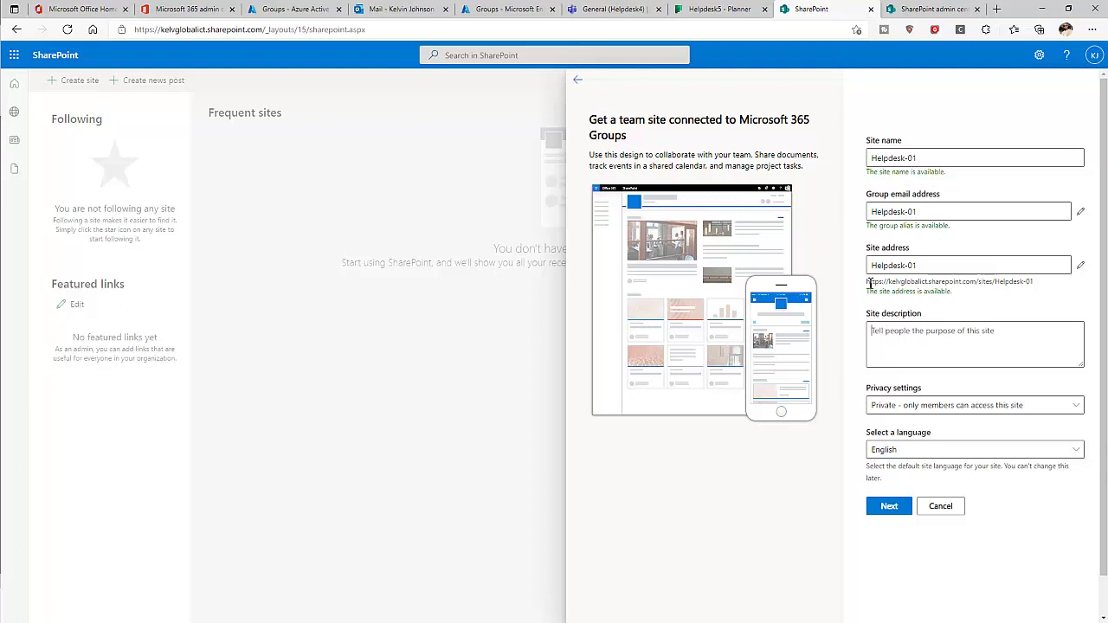
click(970, 416)
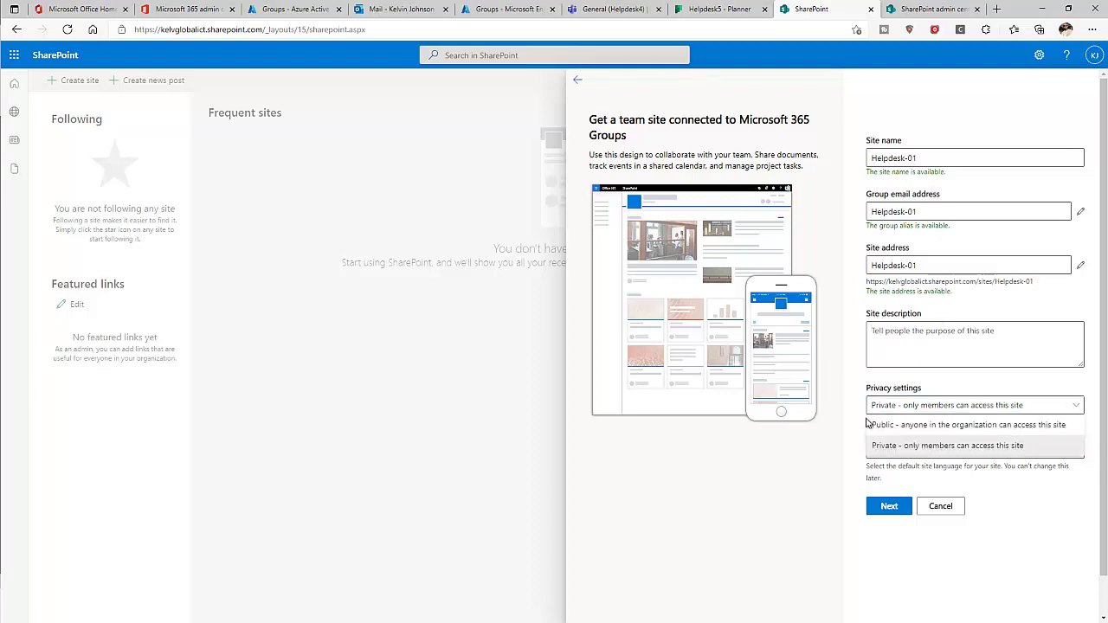
click(922, 421)
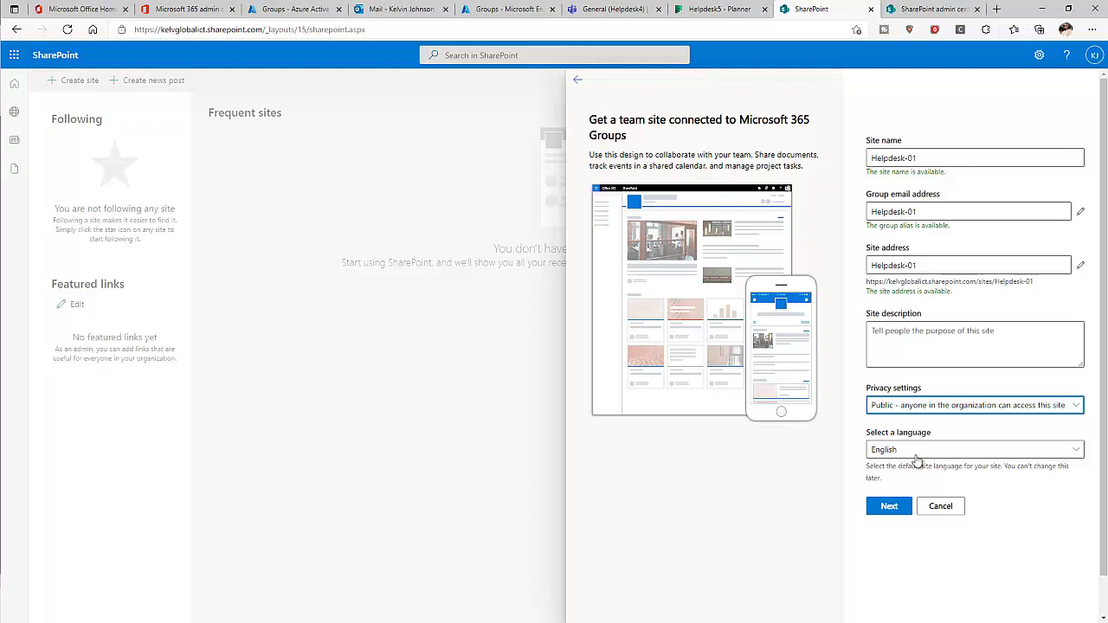
click(889, 508)
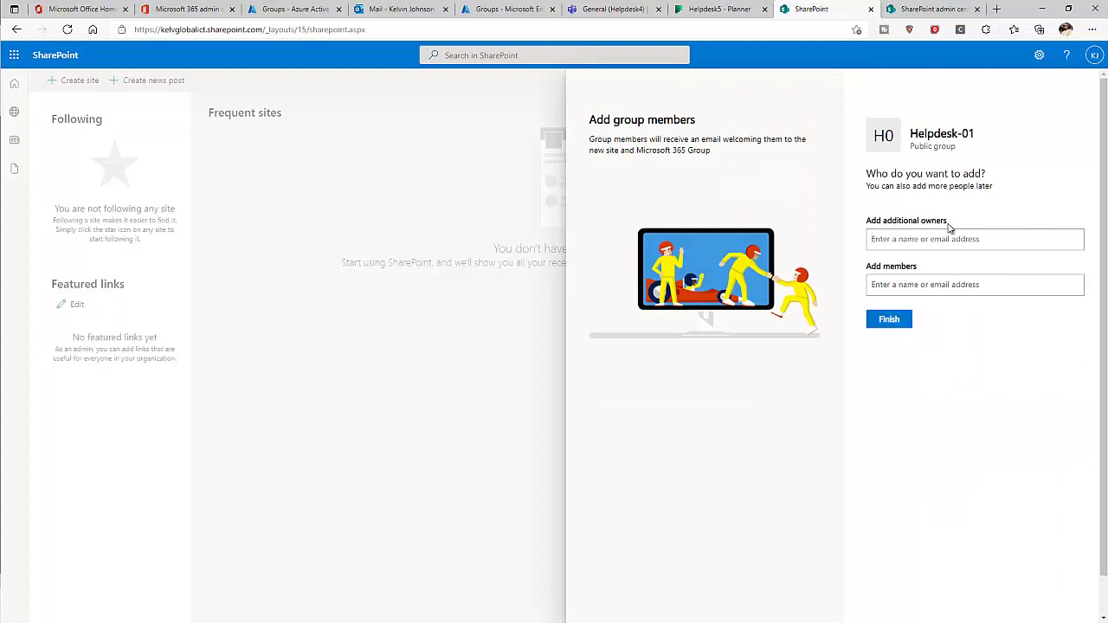
Add one additional owner to the Helpdesk-01 group.
click(899, 239)
text(tina)
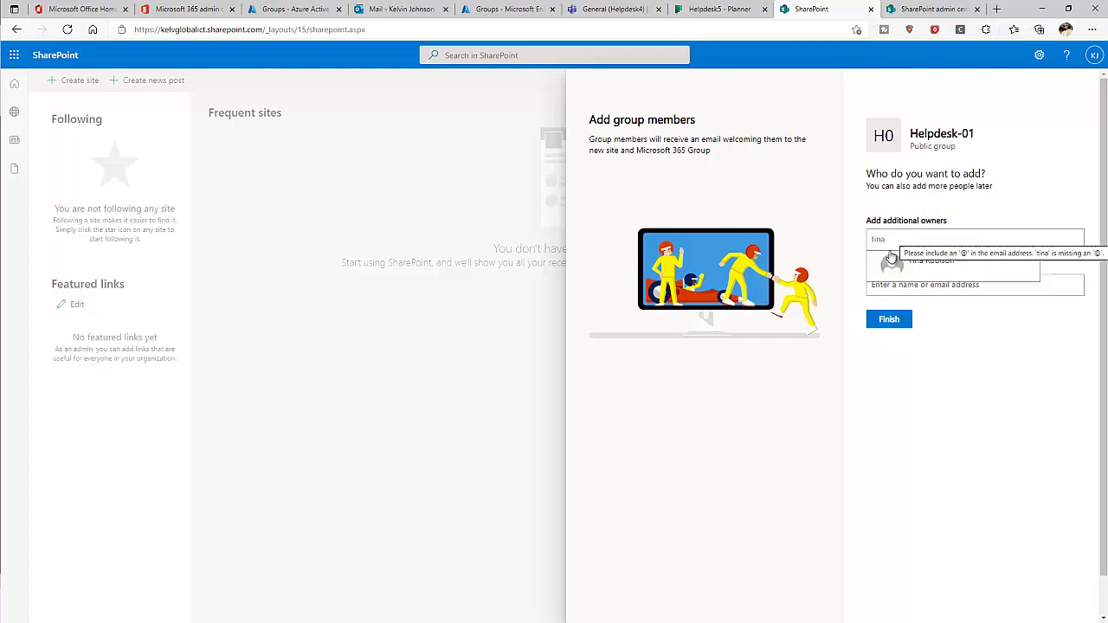
click(897, 262)
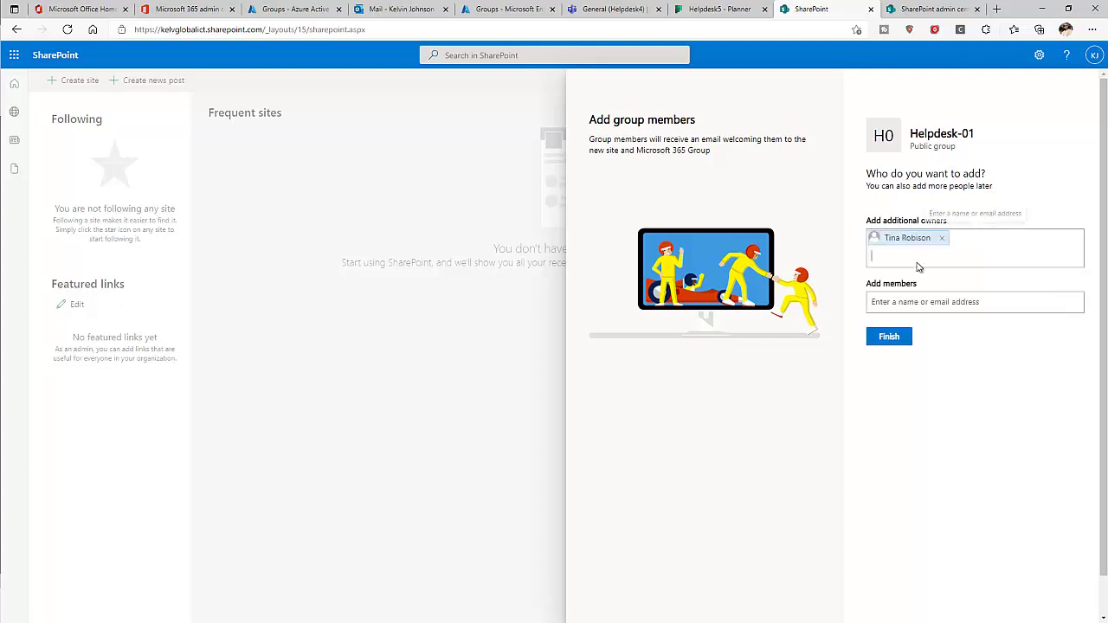
Add two people as group members and finish creating the Helpdesk-01 site.
click(900, 304)
text(Jef)
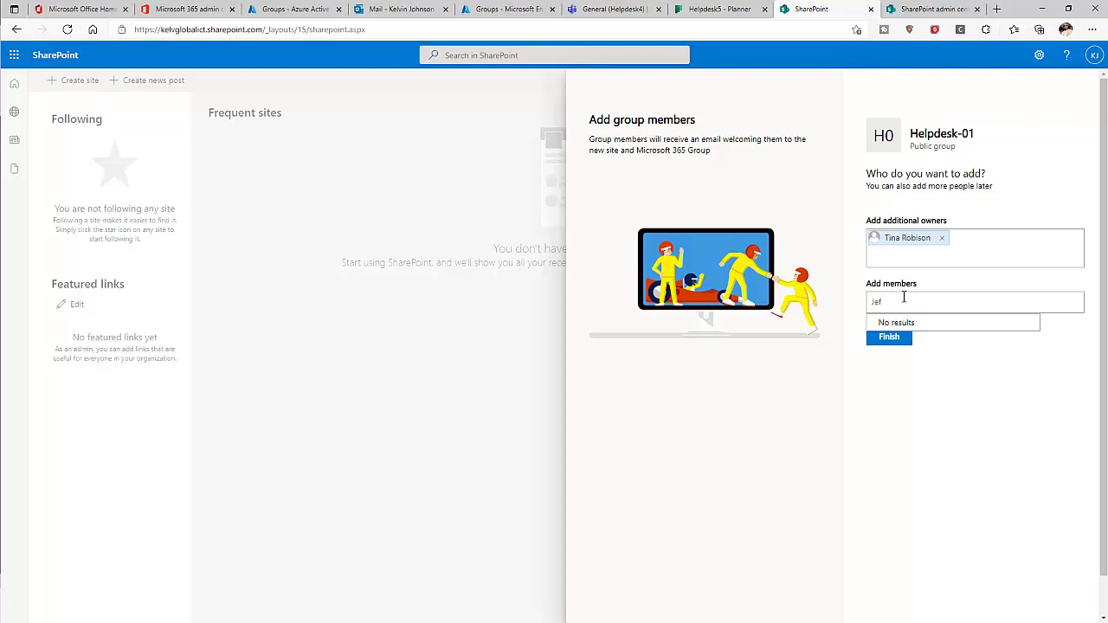
key(BackSpace)
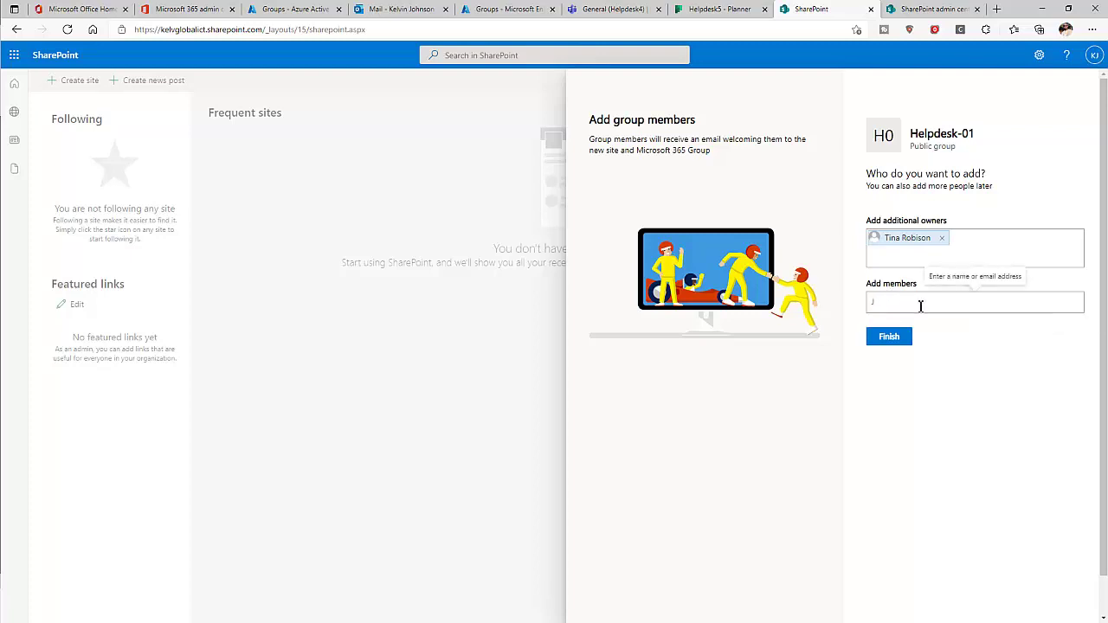
text(ohn)
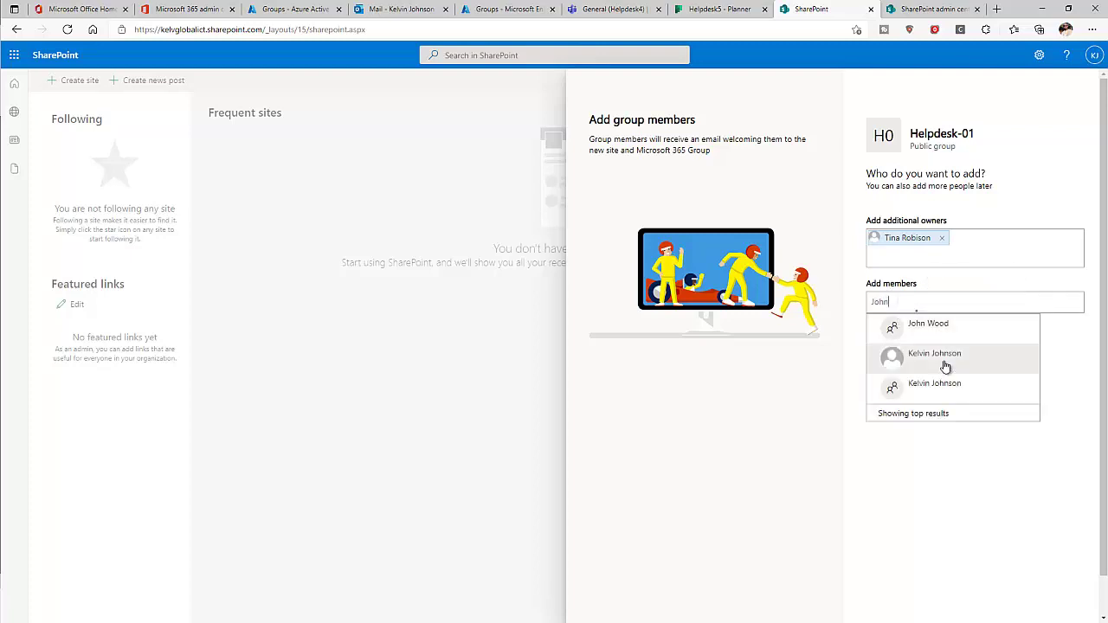
click(929, 322)
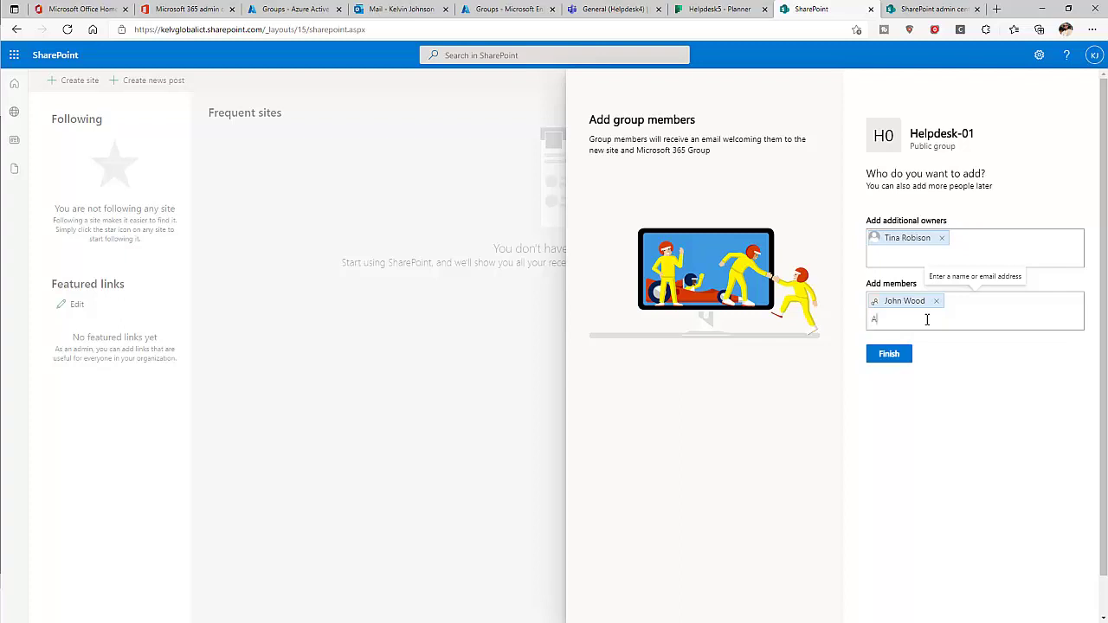
key(BackSpace)
text(kel)
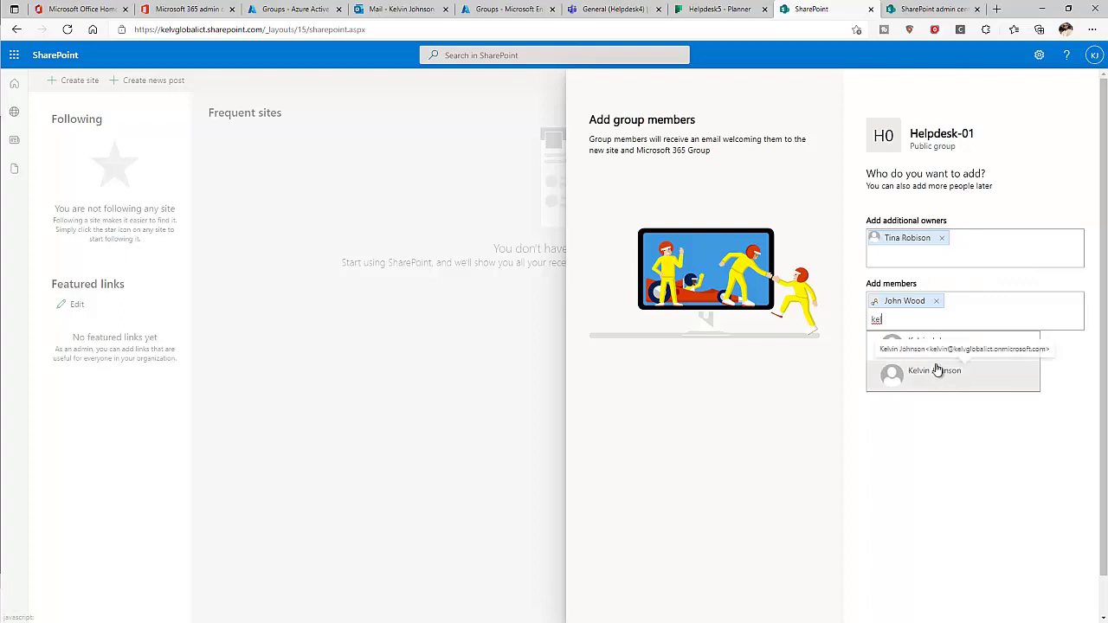
click(935, 351)
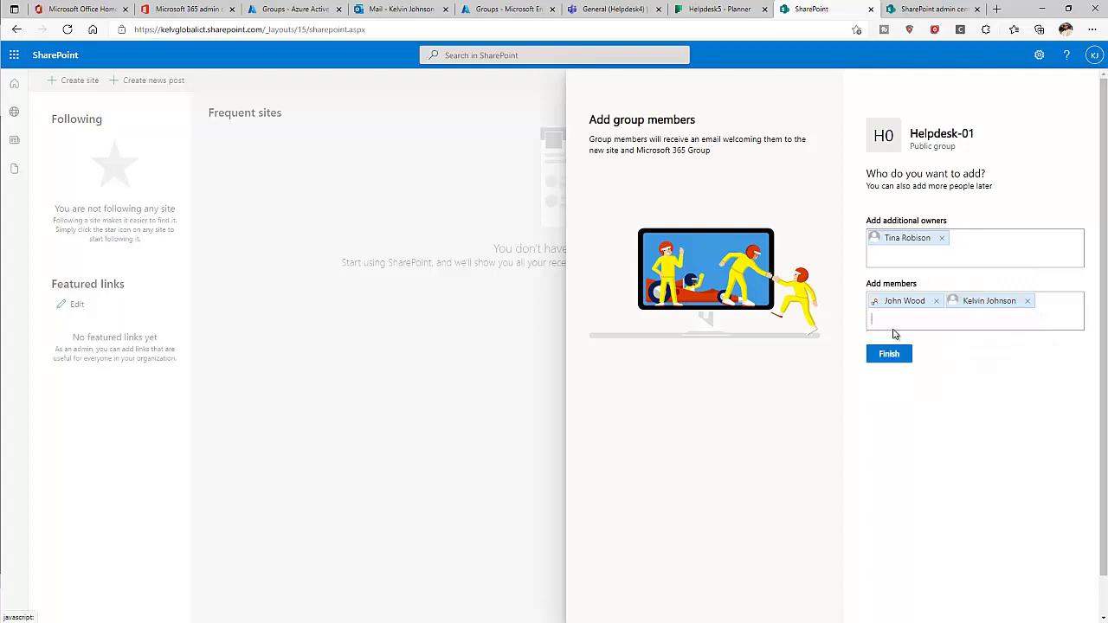
click(891, 357)
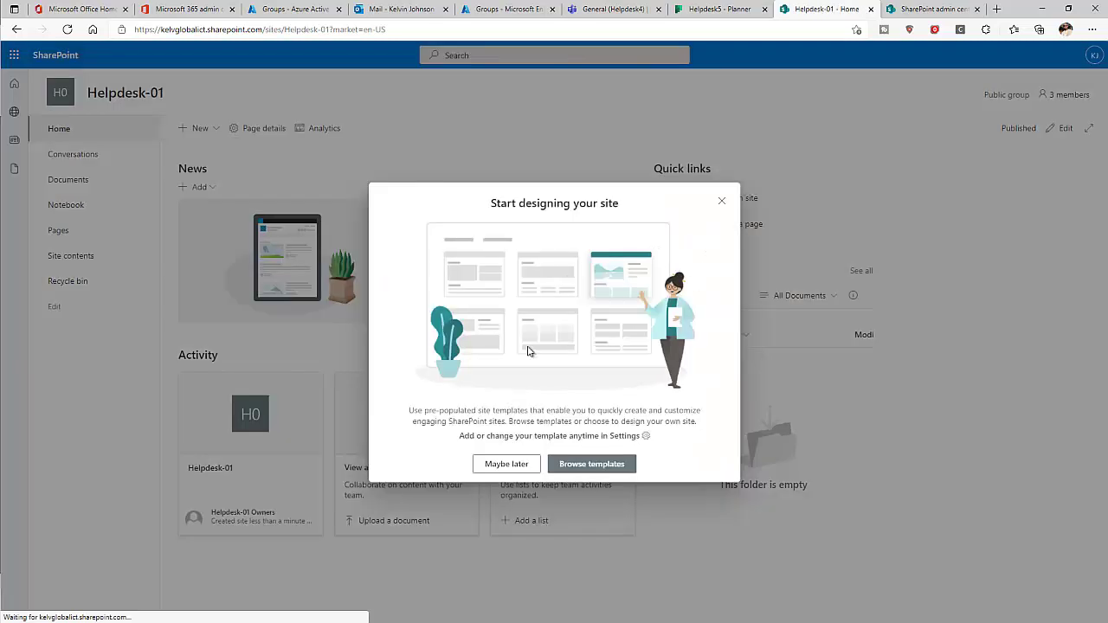
Dismiss the site design prompt and check Active sites in SharePoint admin center for Helpdesk-01.
click(721, 201)
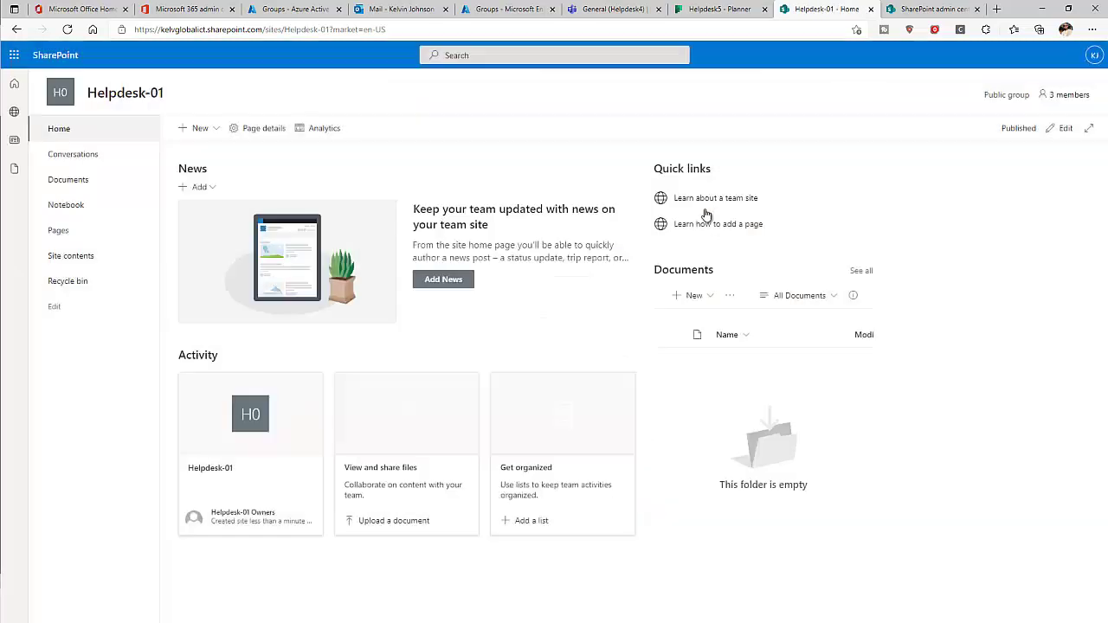
click(929, 8)
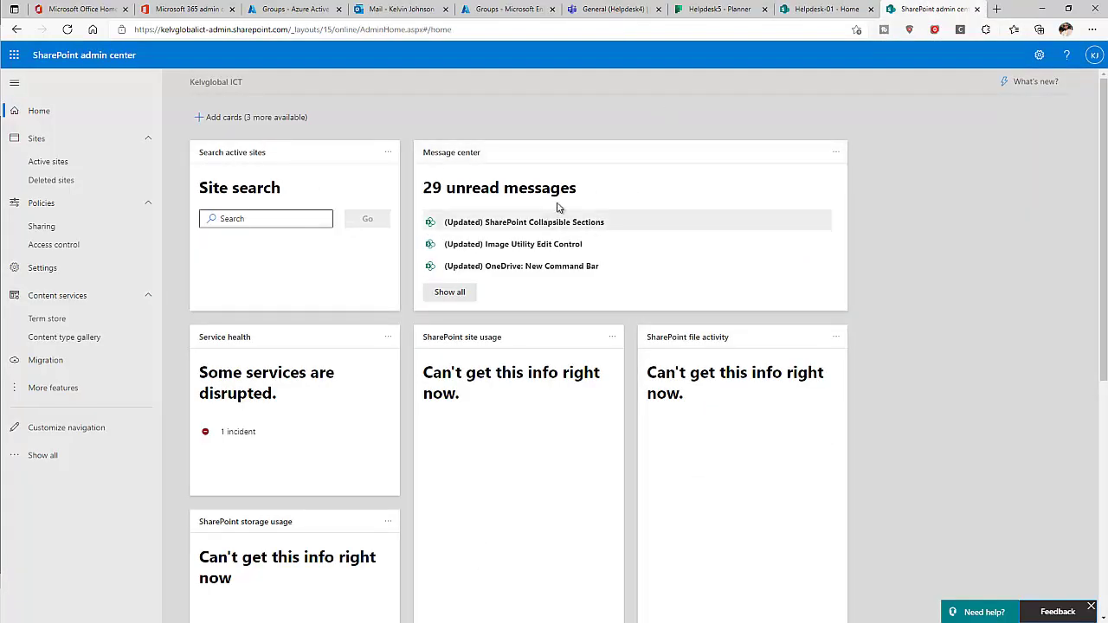
click(50, 167)
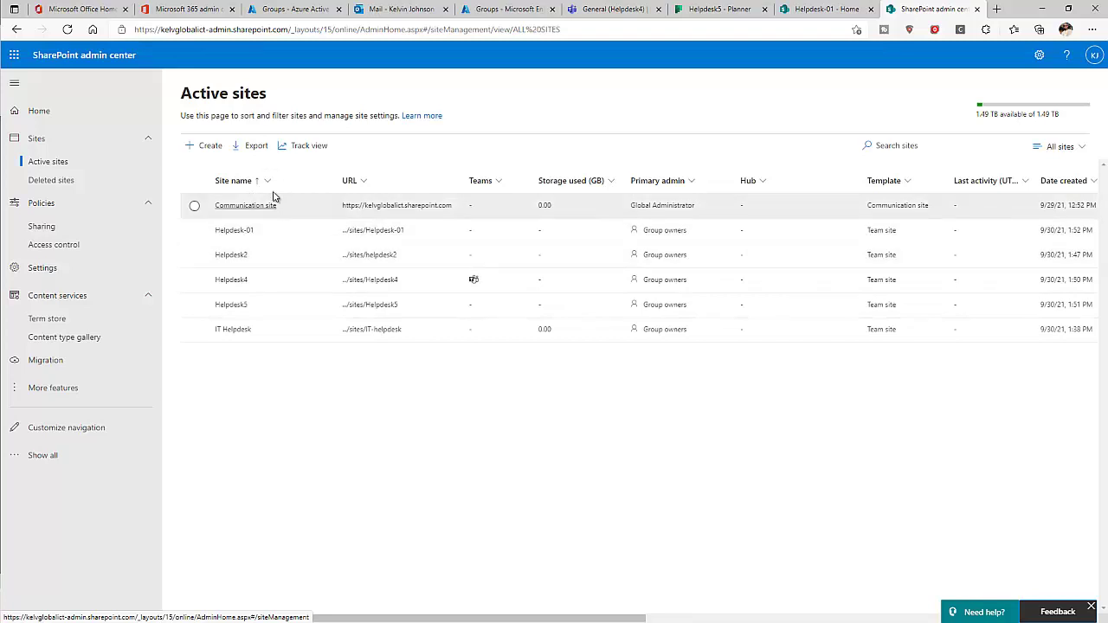
click(206, 149)
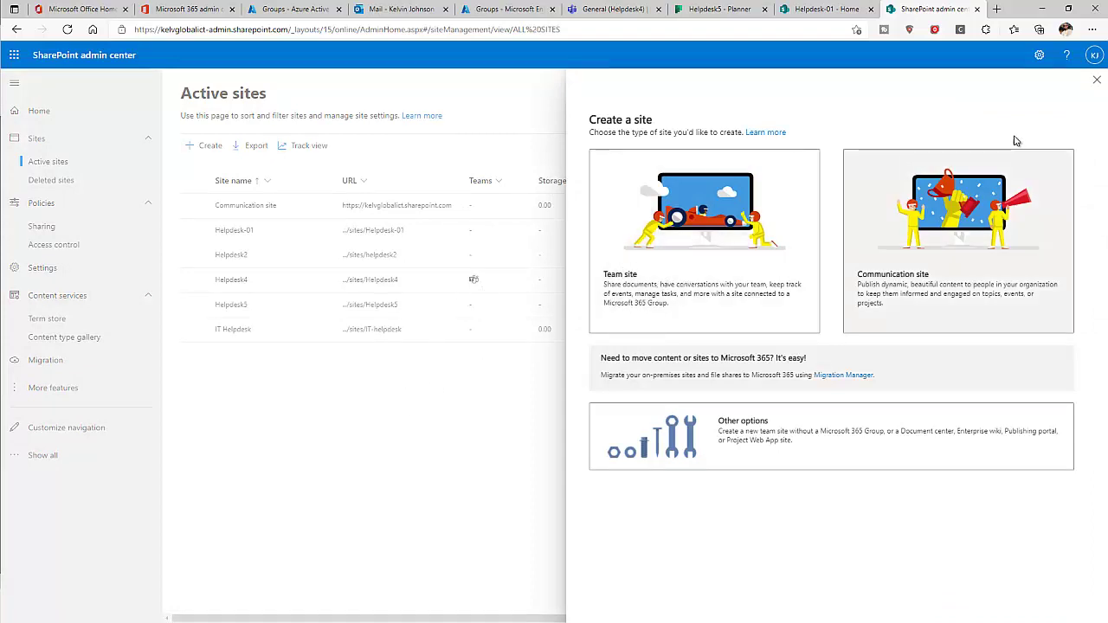
click(1096, 80)
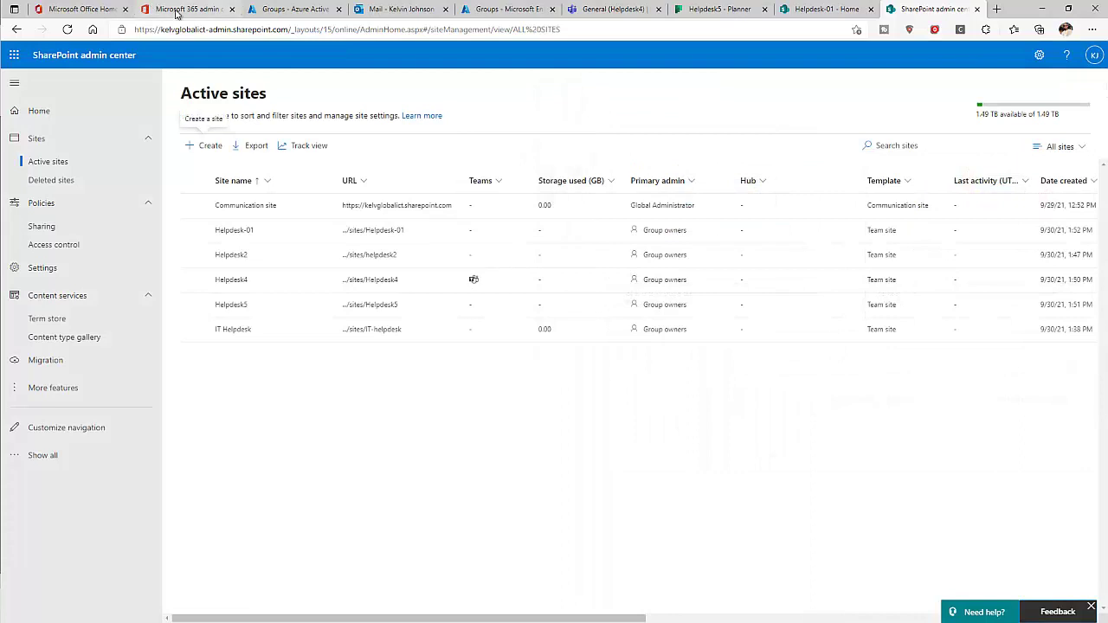
click(177, 13)
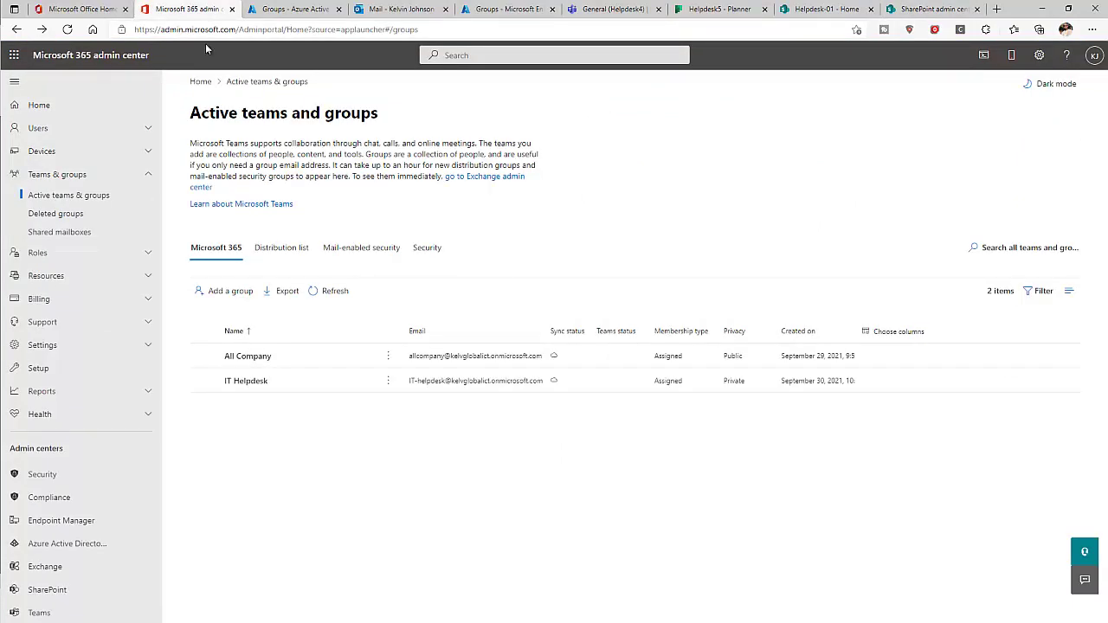
Refresh Active teams and groups and review the Distribution list, Mail-enabled security and Security tabs.
click(322, 293)
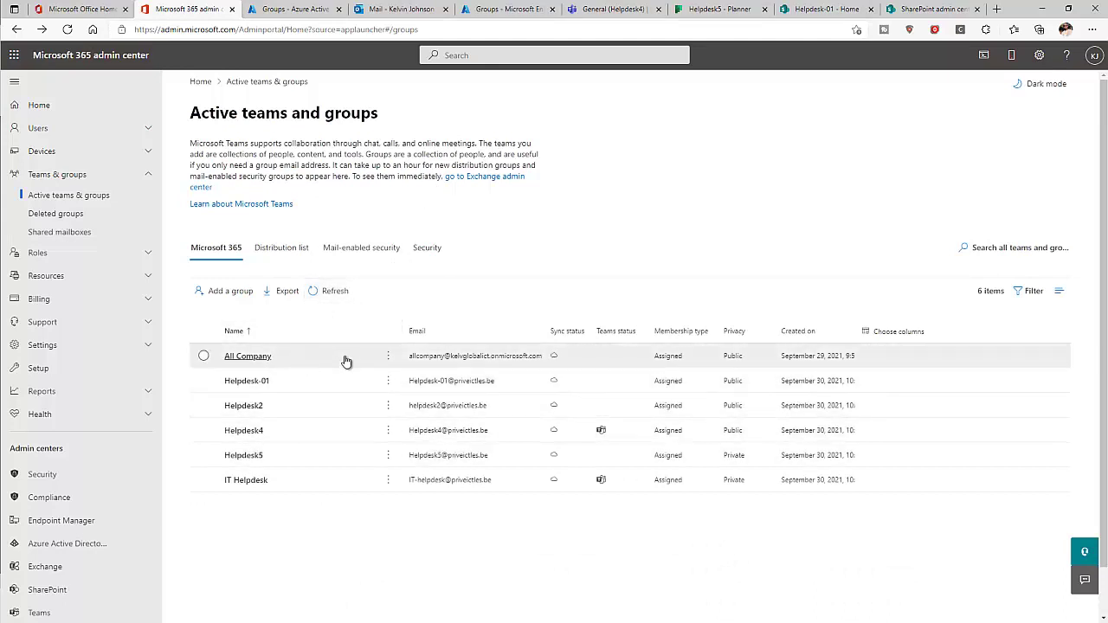
click(297, 249)
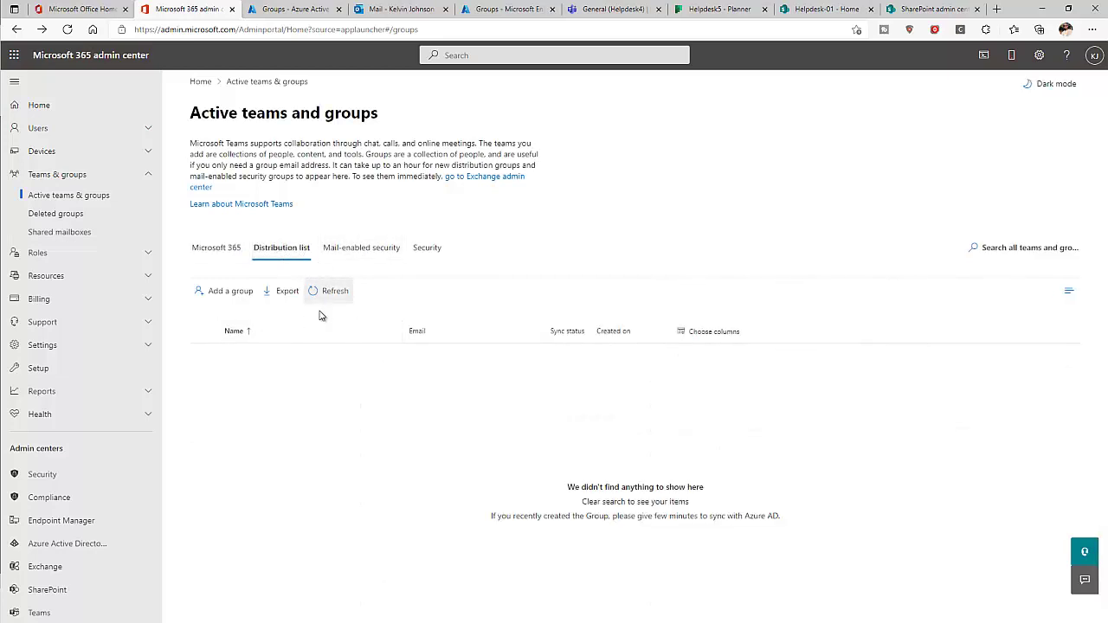
click(381, 254)
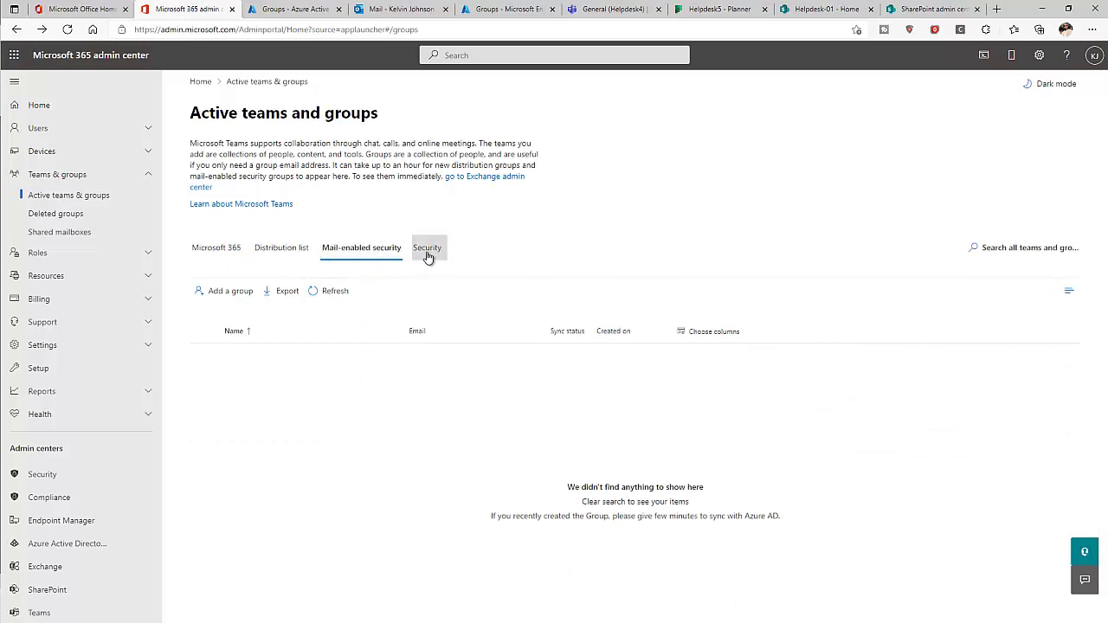
click(427, 254)
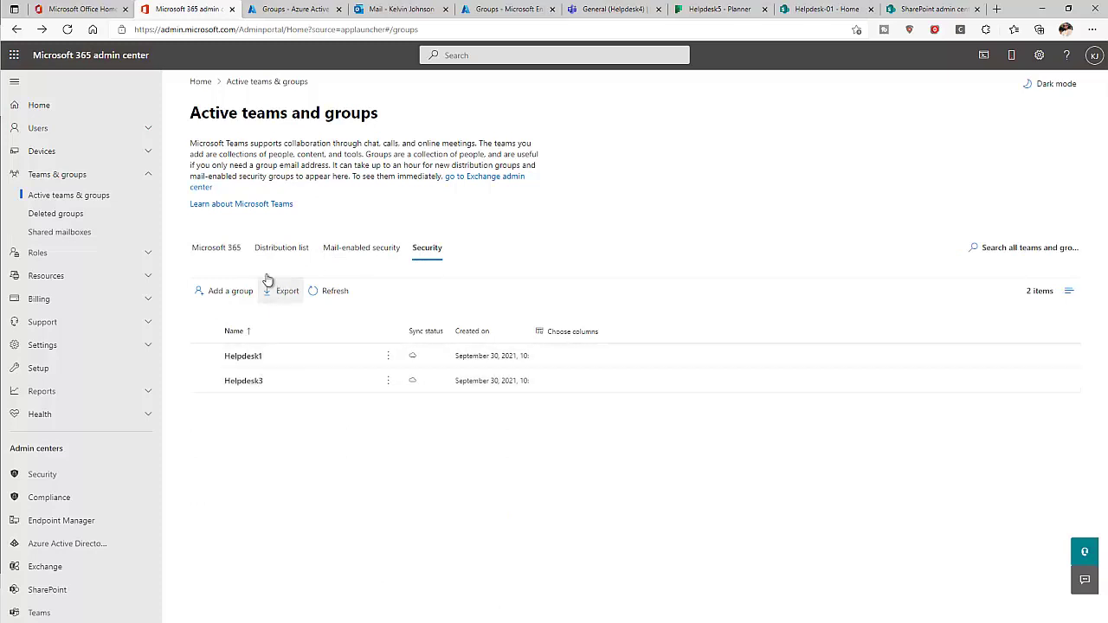
click(225, 254)
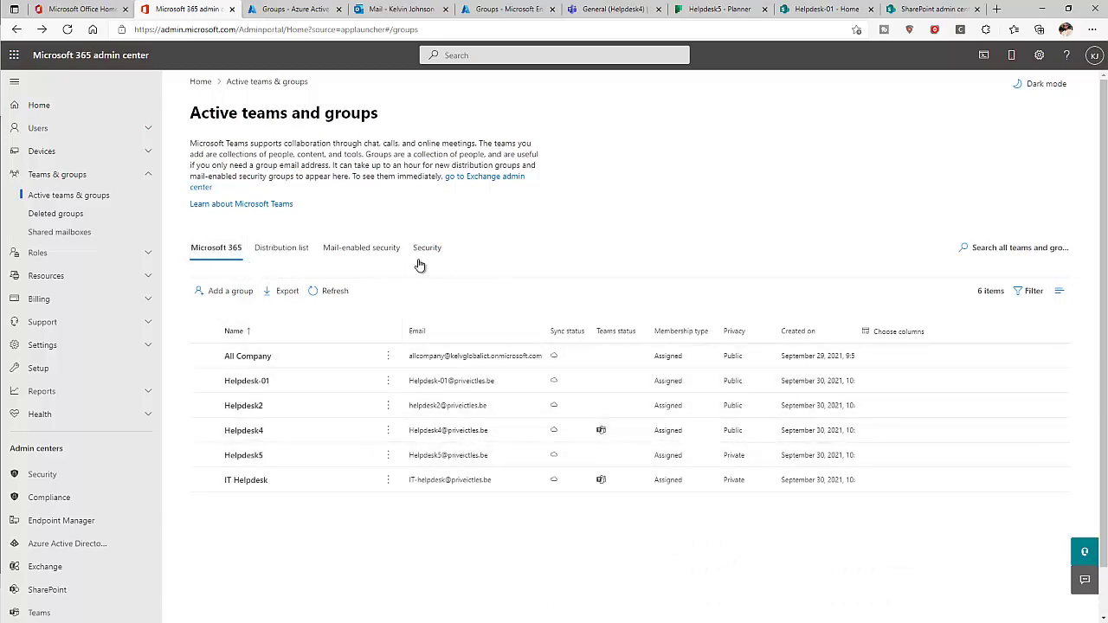
Refresh the Azure AD All groups page so all eight groups, including Helpdesk-01, appear.
click(295, 11)
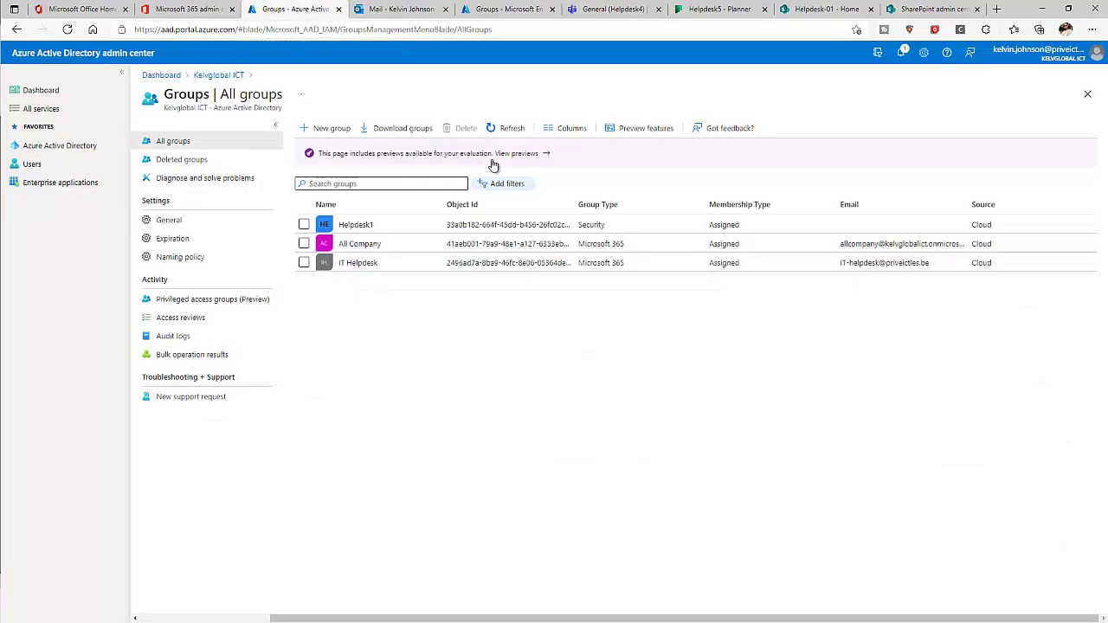
click(518, 130)
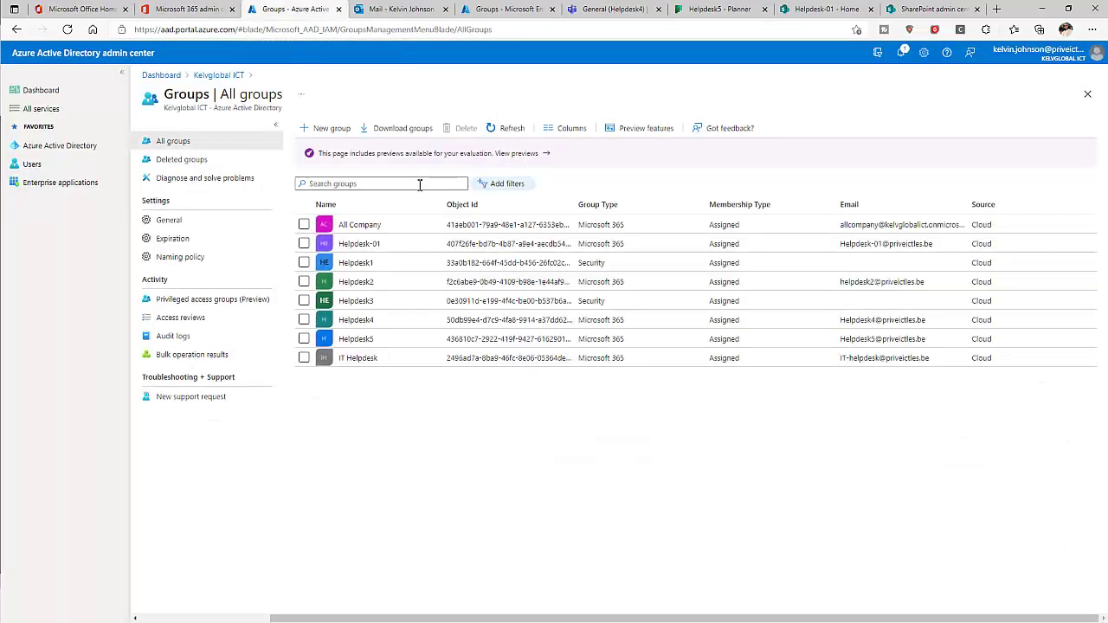